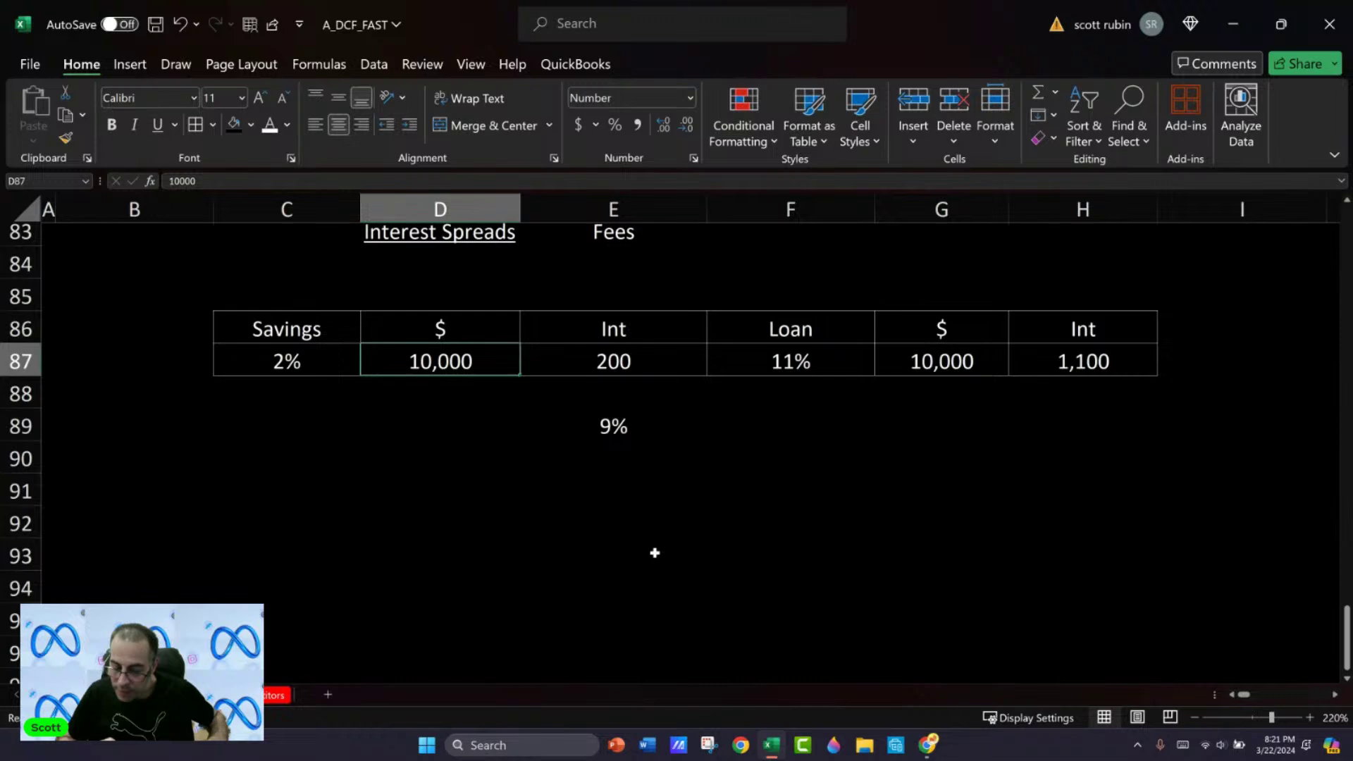
Switch to Chrome, exit the full-screen SoFi presentation and open a blank tab.
key("alt+Tab")
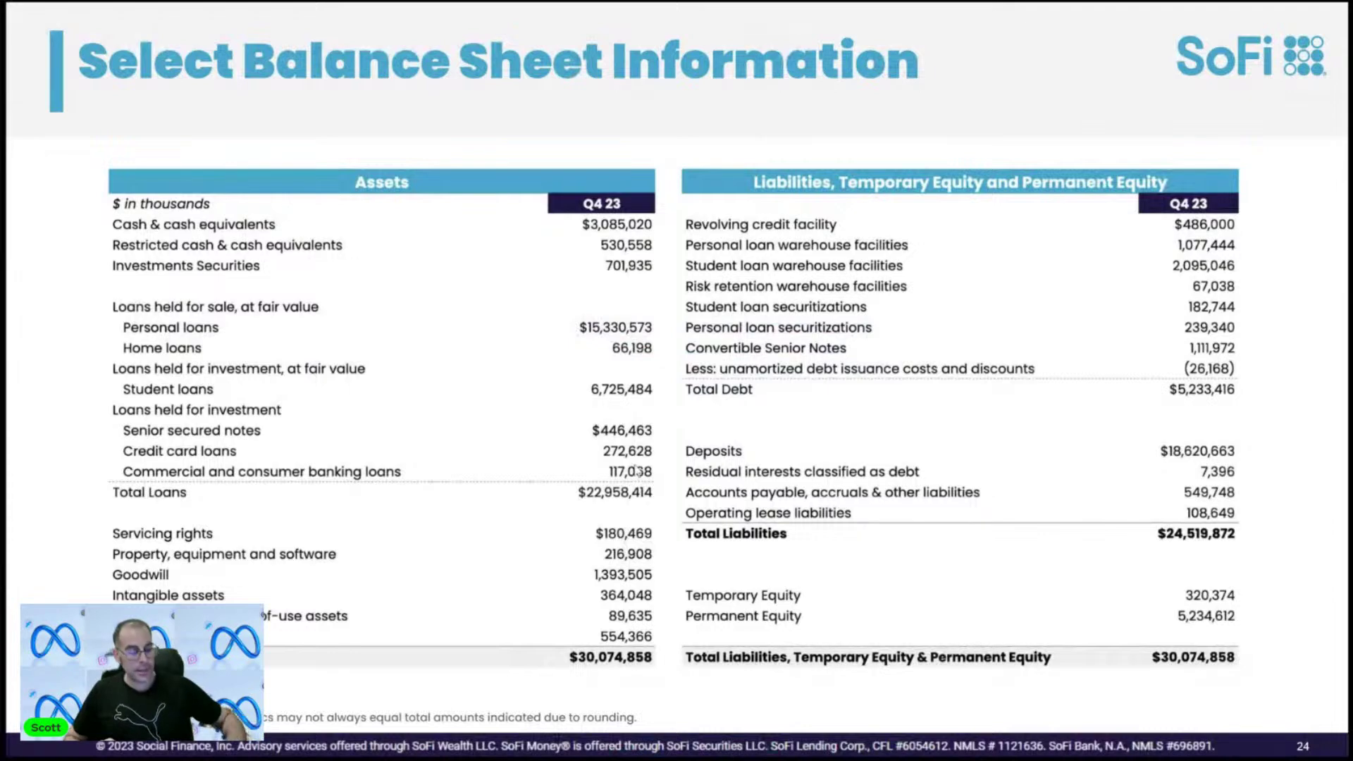
key("Escape")
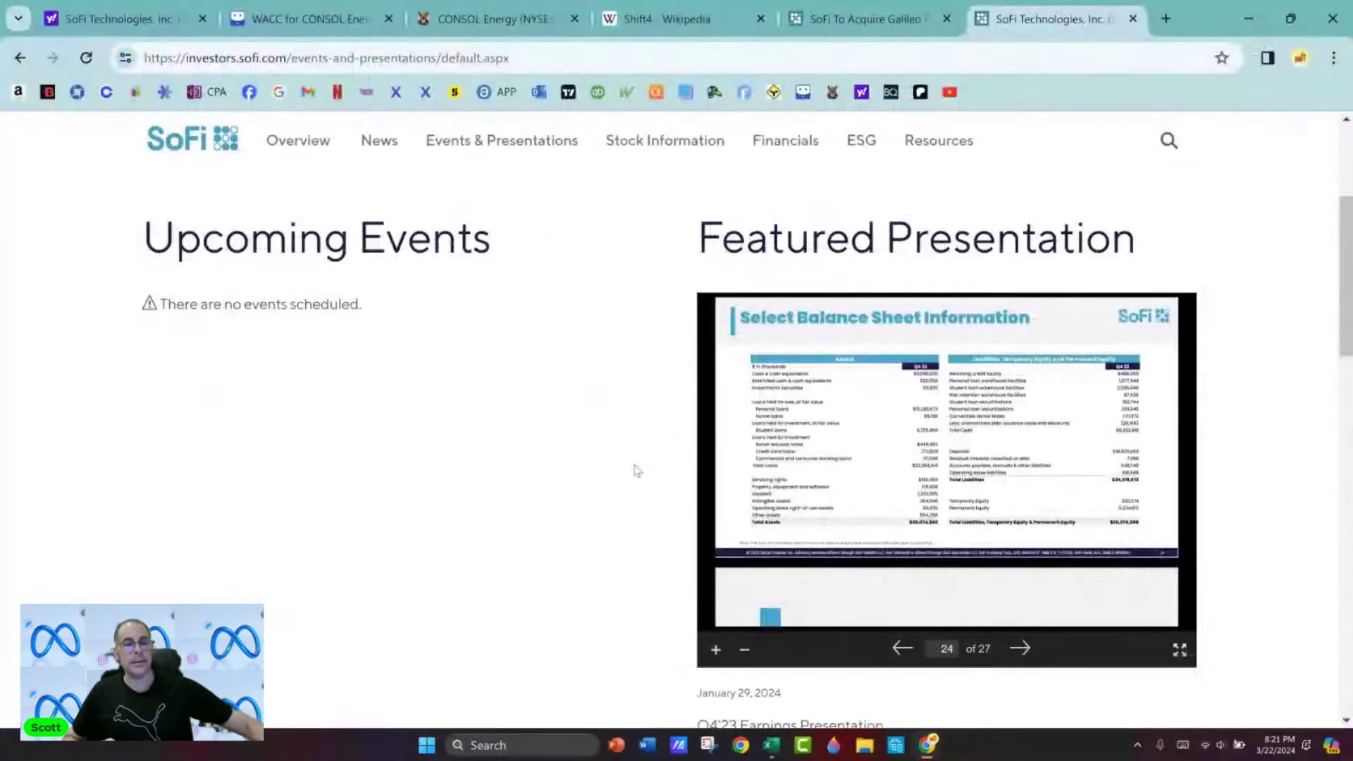
left_click(1165, 20)
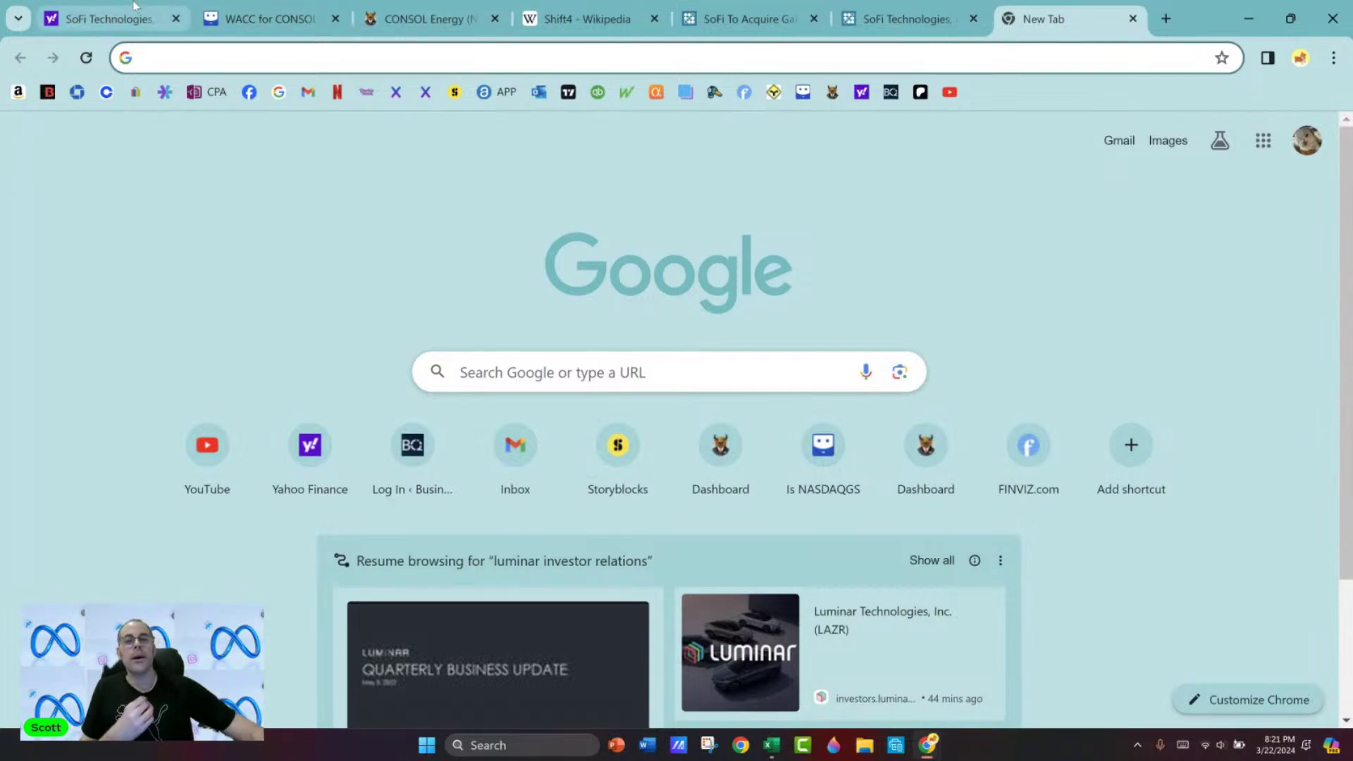
In the Yahoo Finance tab, search Google for "interest rate cuts 2024" and review the news results on Fed rate decisions.
left_click(109, 19)
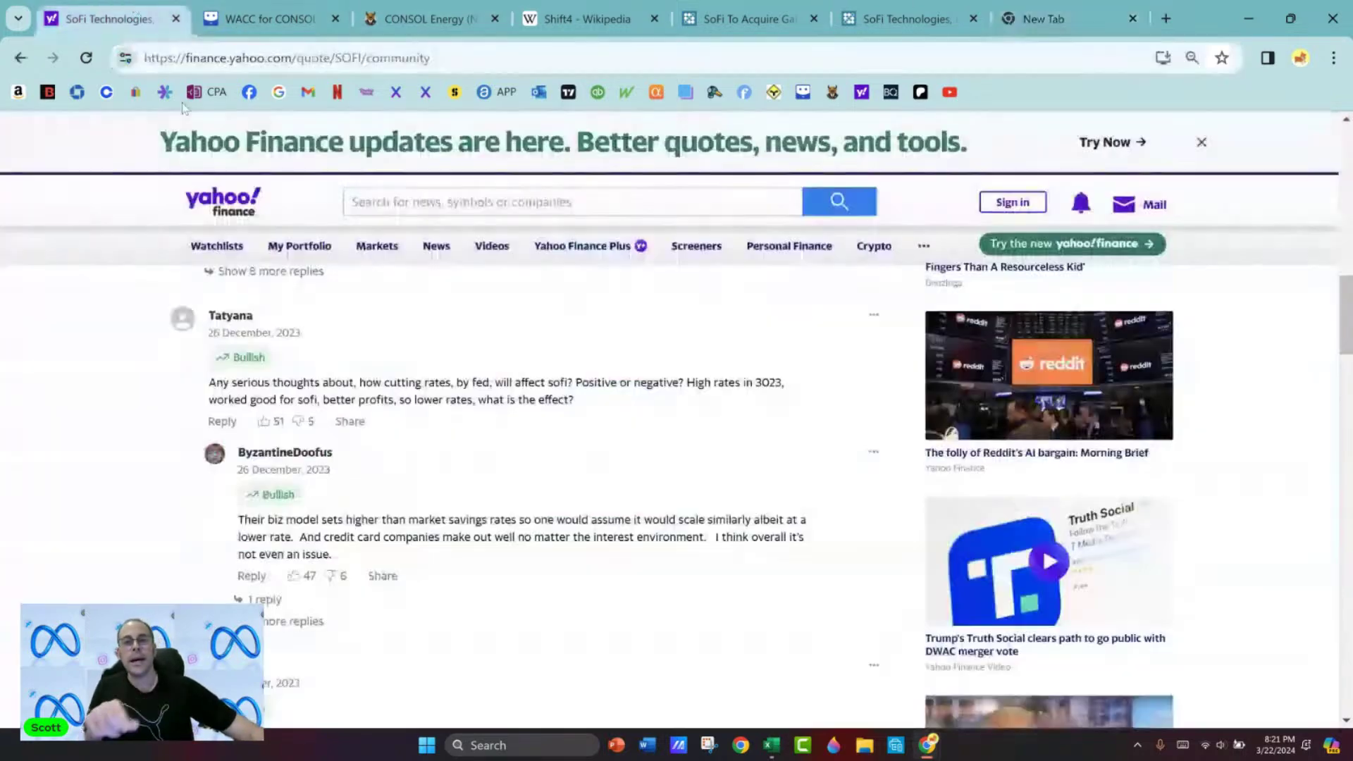
left_click(221, 210)
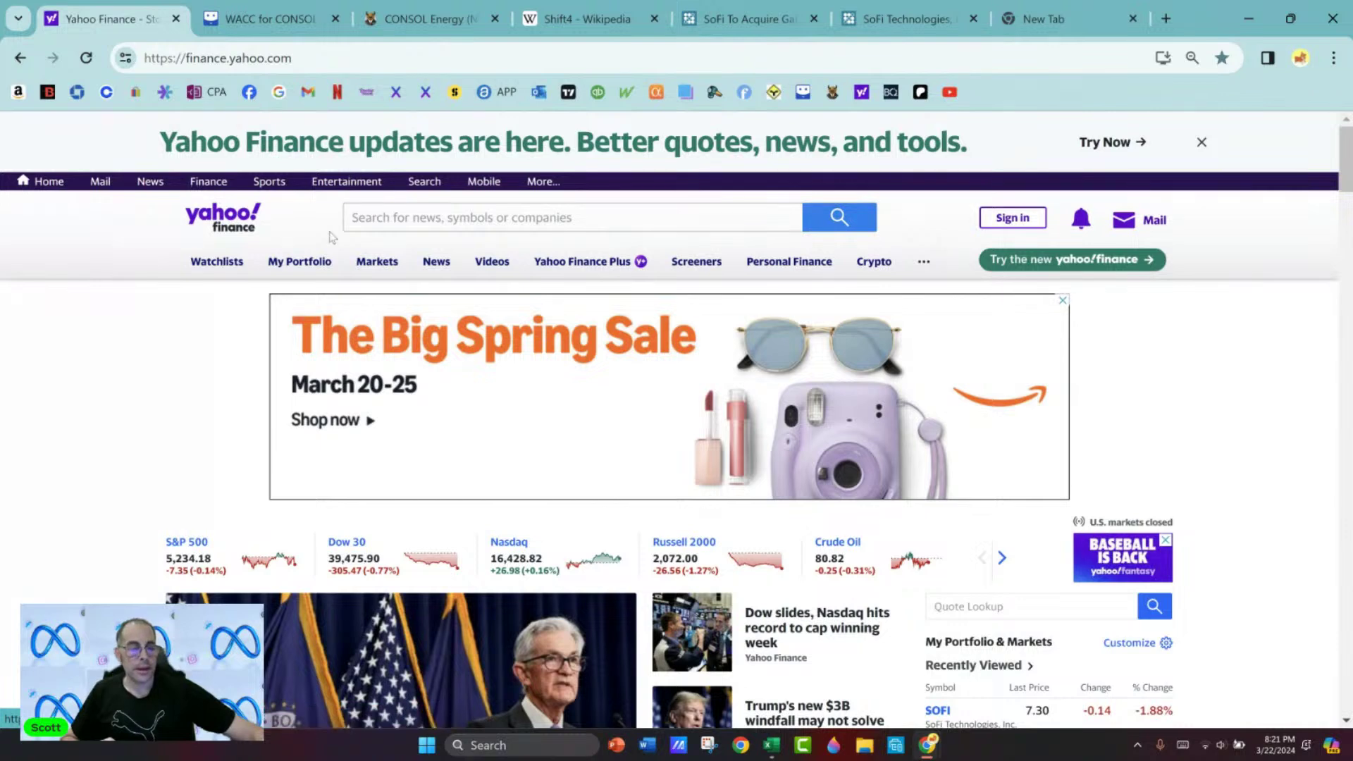
left_click(315, 63)
type("interest")
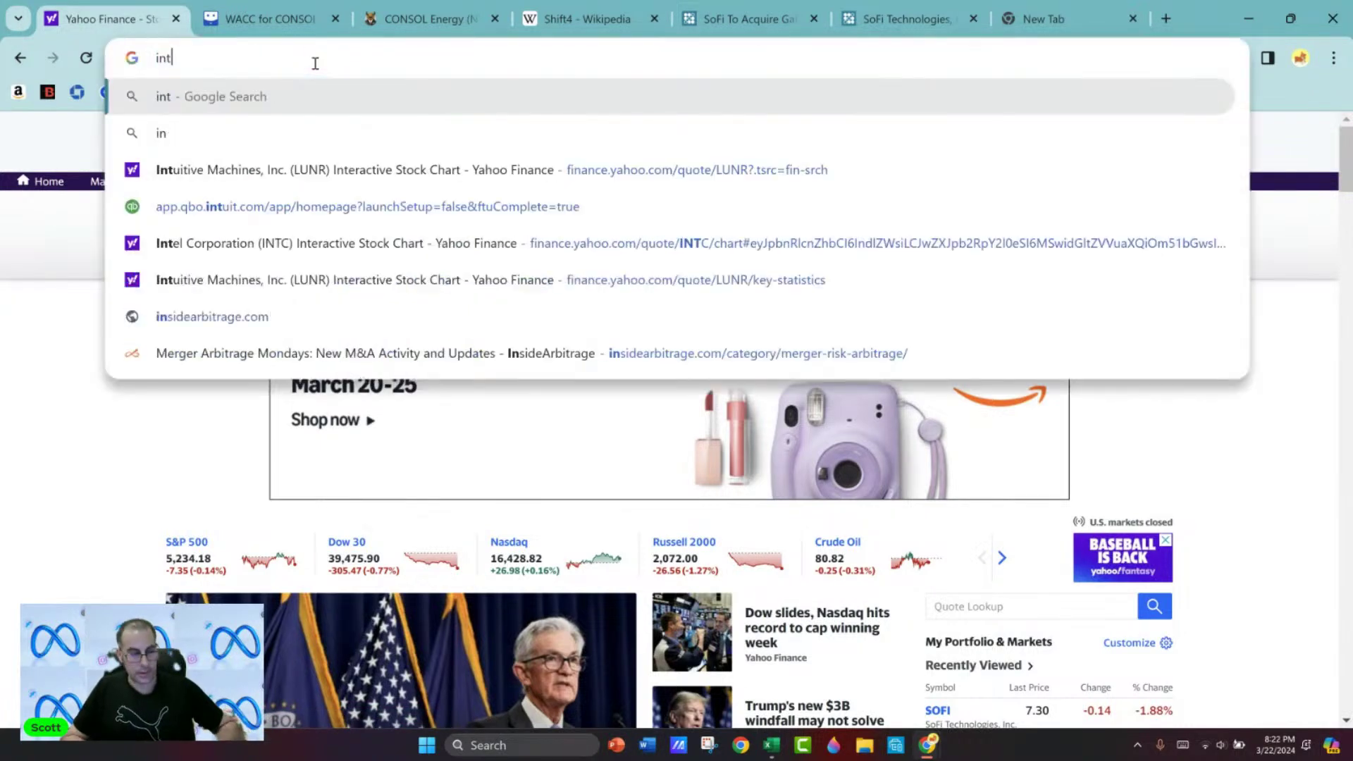
key("BackSpace")
type("t rate cu")
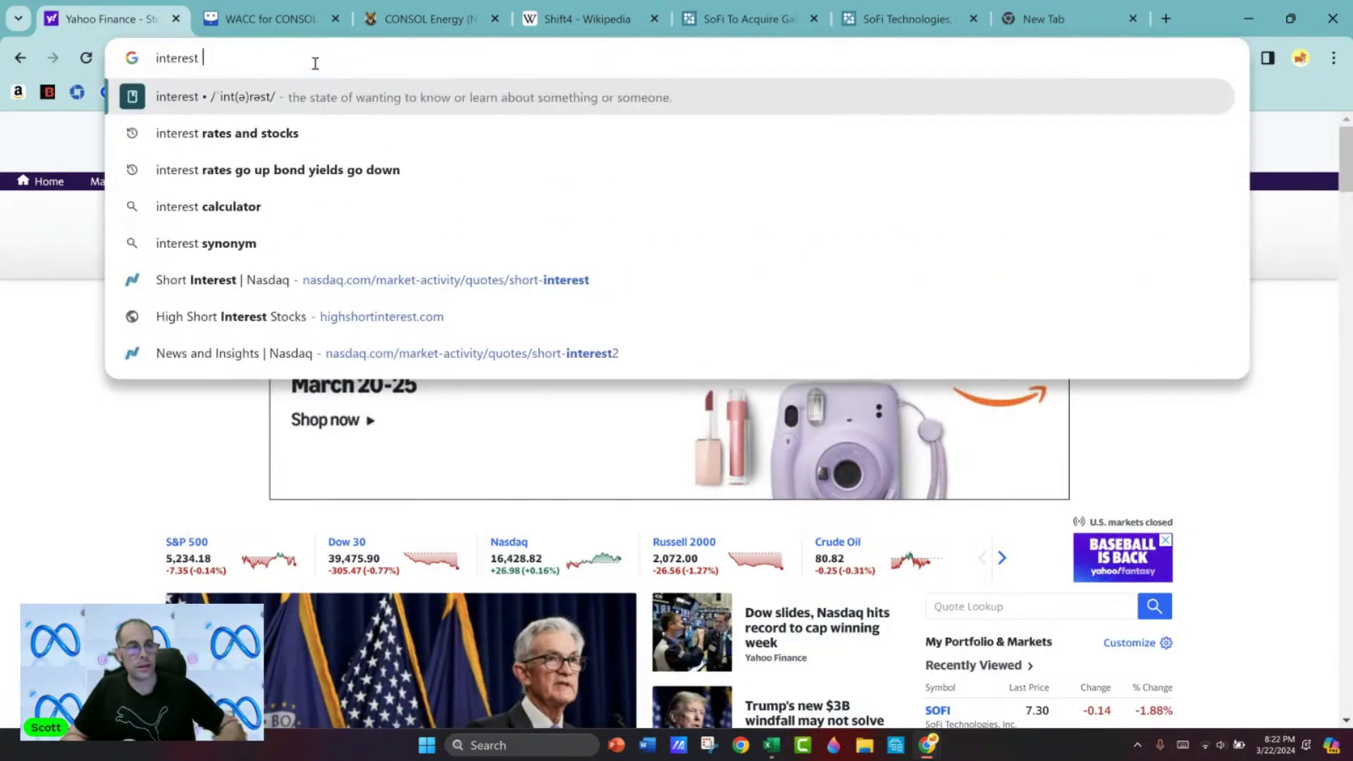
type("ts")
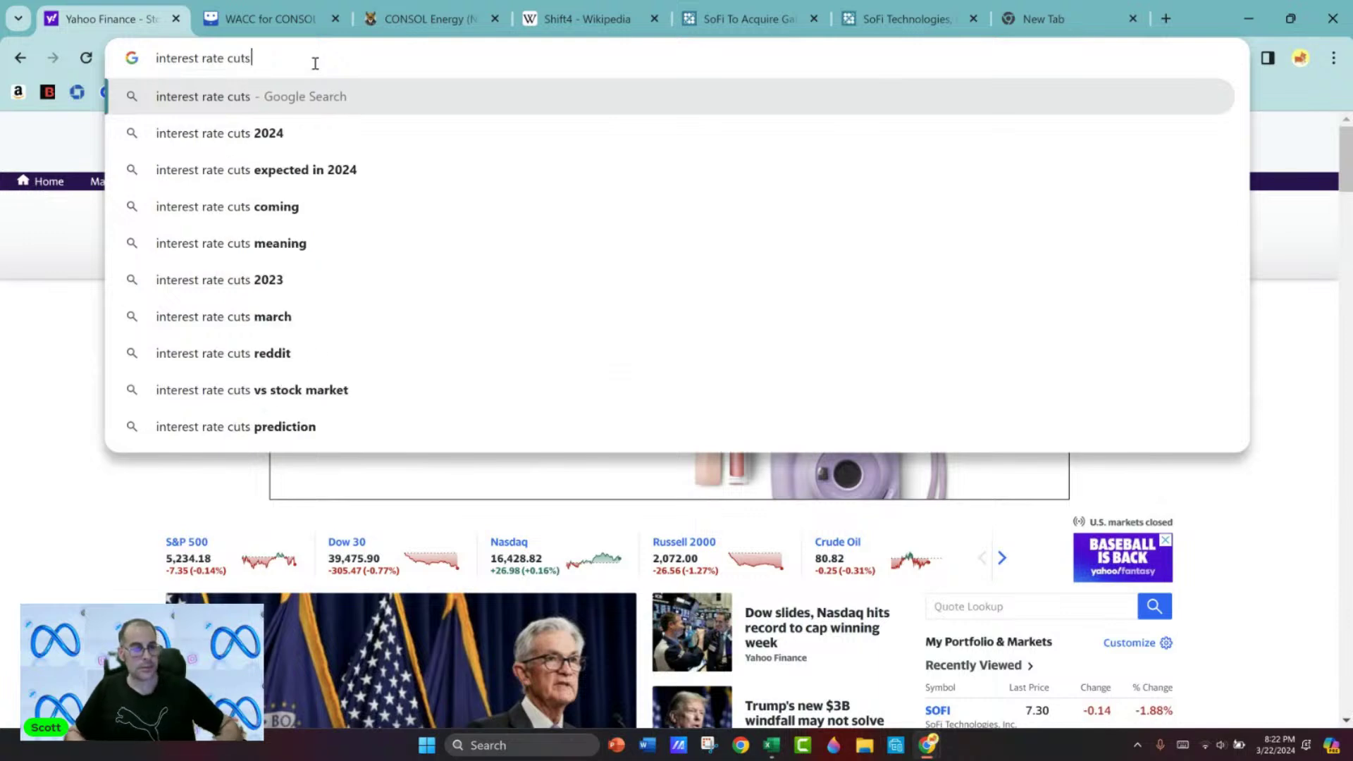
key("Down")
key("Return")
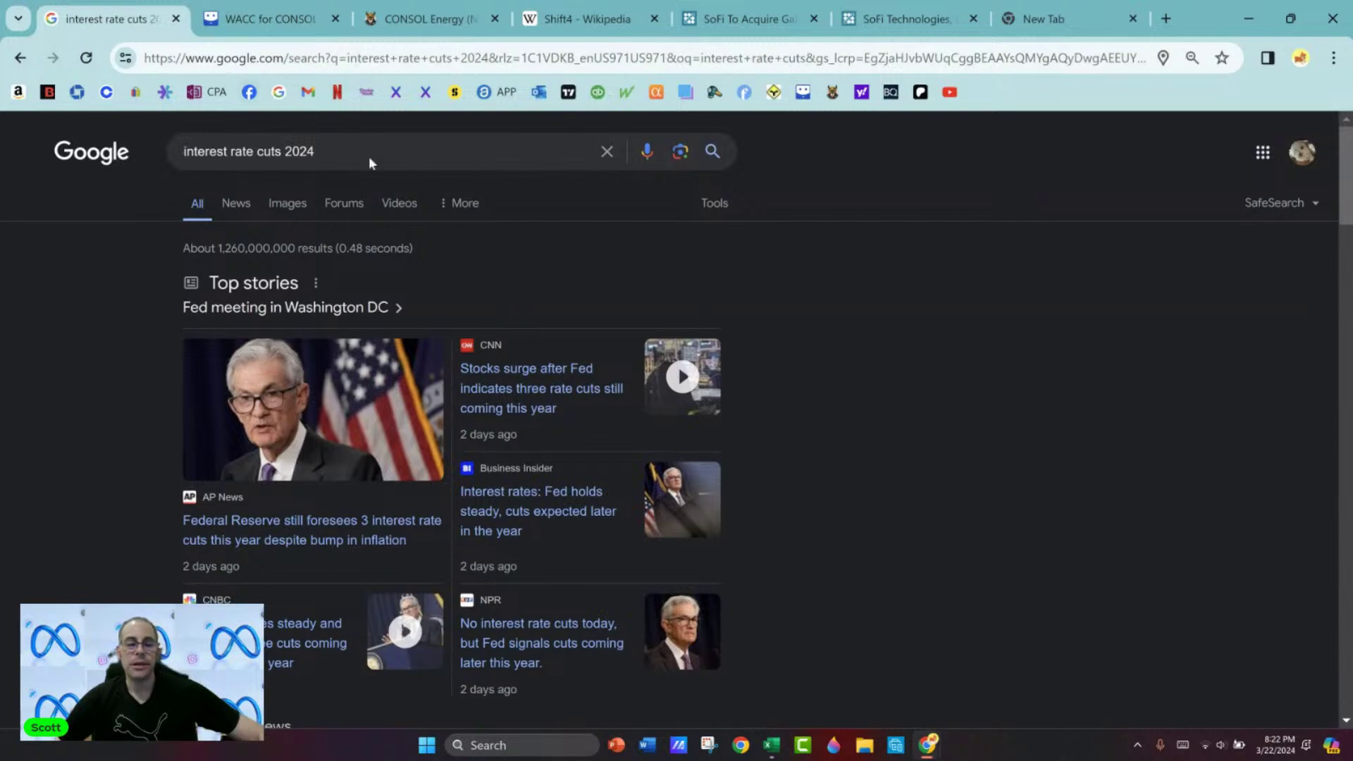
scroll(572, 252, "down", 3)
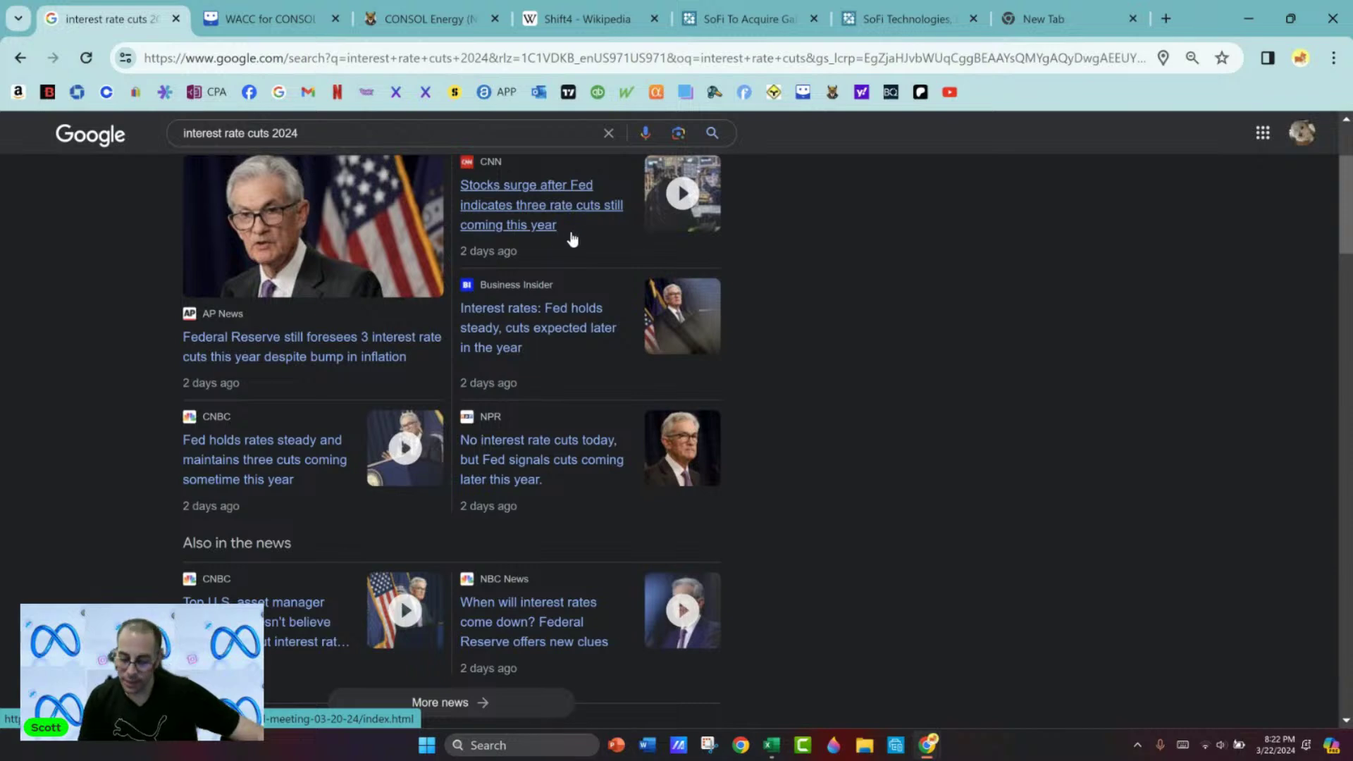
scroll(671, 341, "down", 10)
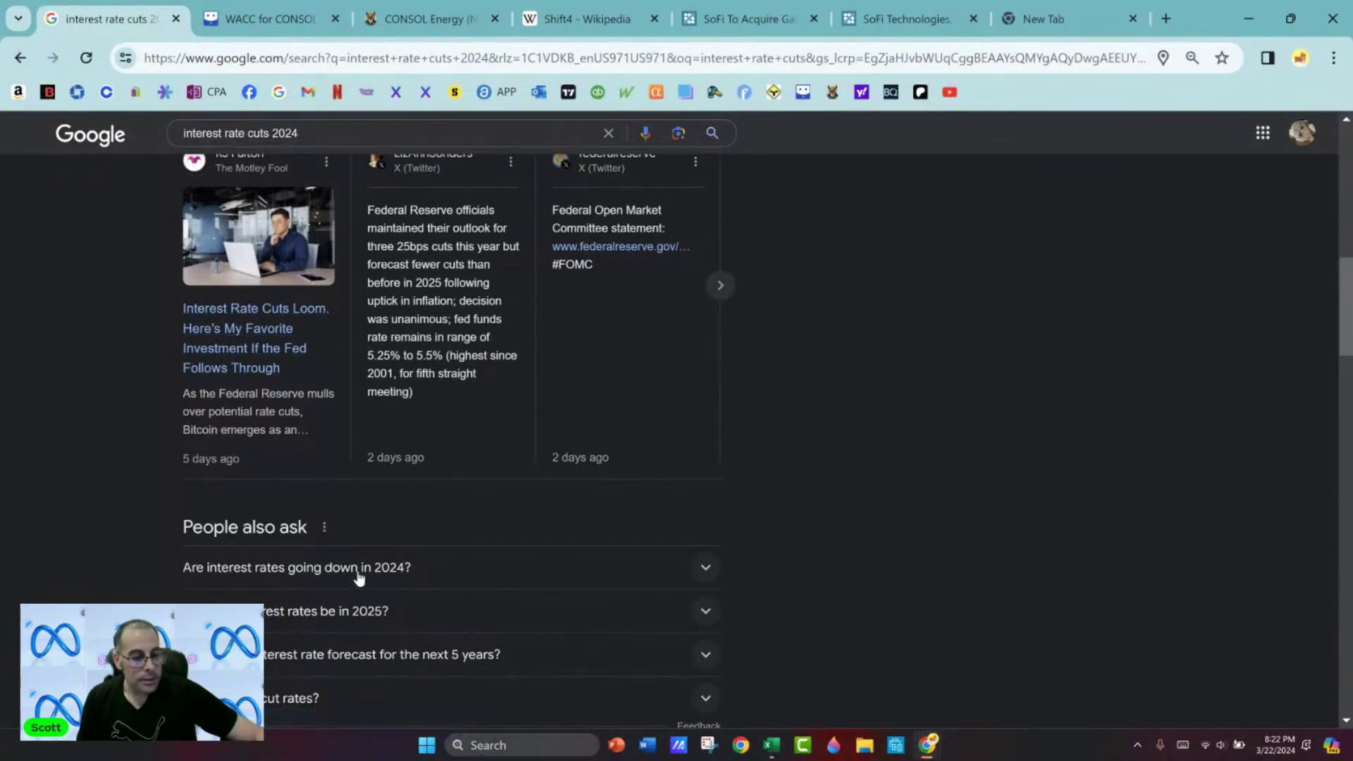
Search Google for "dovish vs hawkish" in the same tab.
left_click(504, 62)
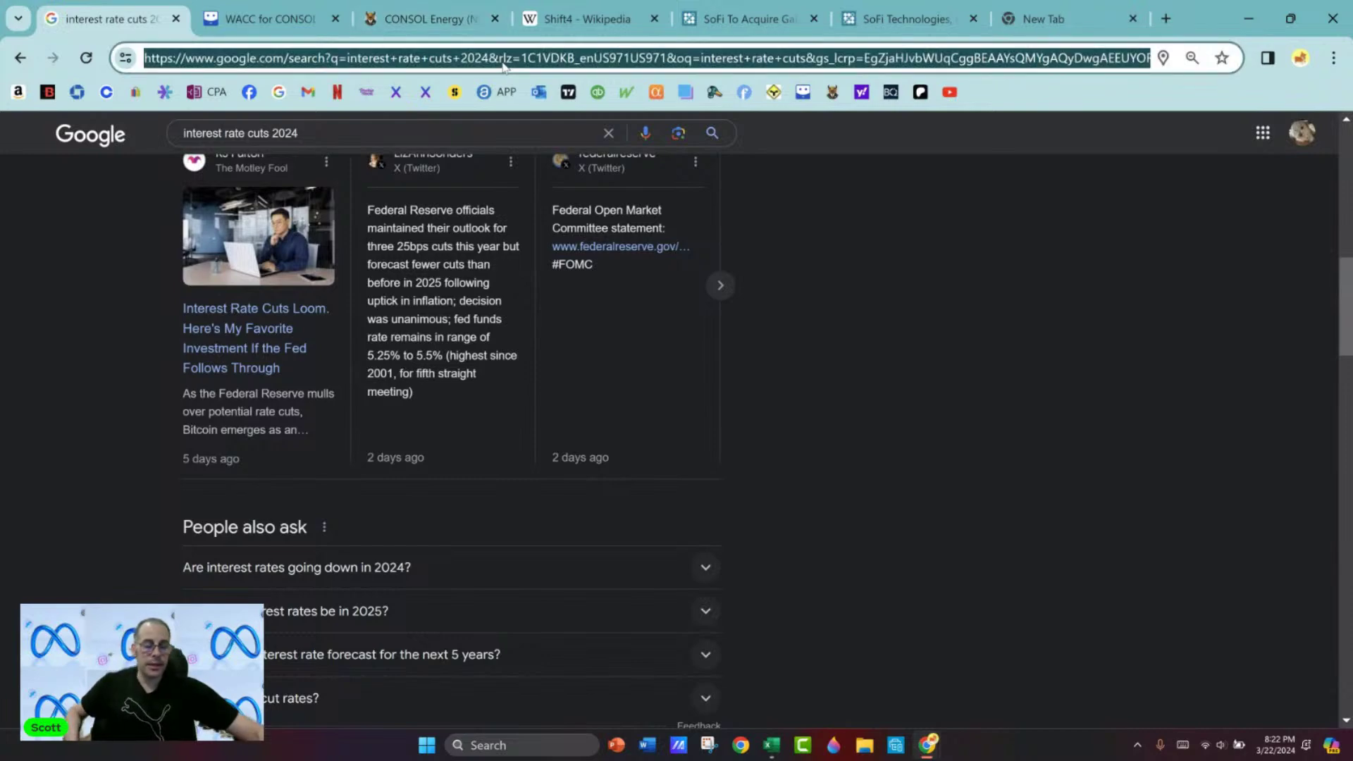
type("dovish")
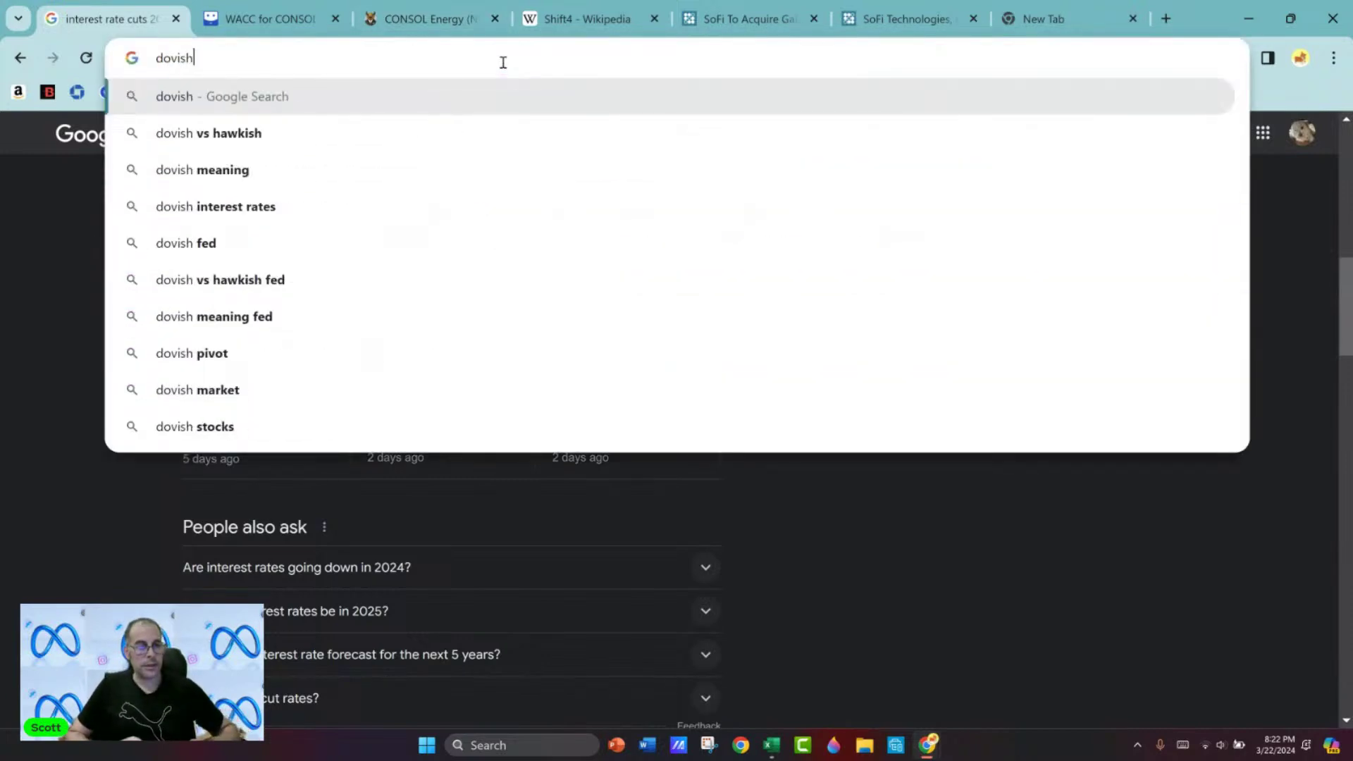
key("Down")
key("Return")
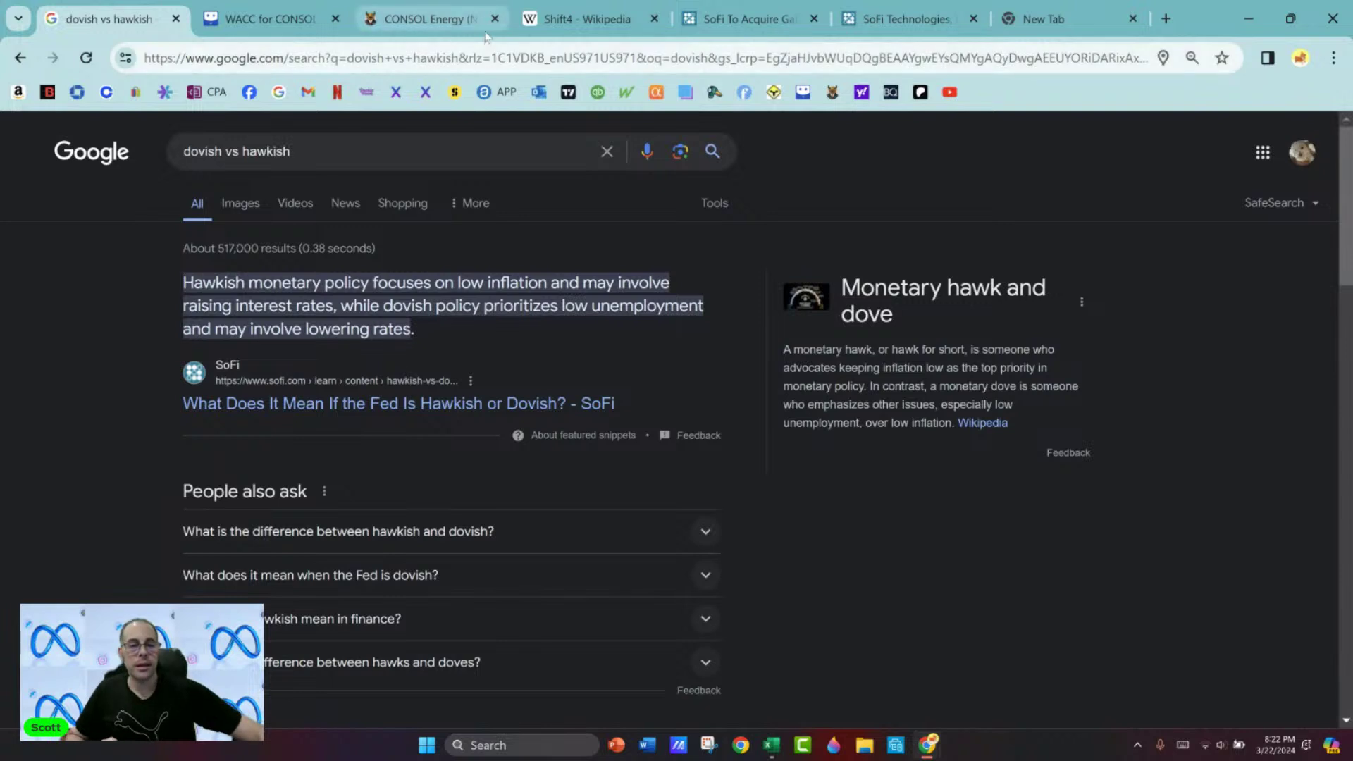
left_click(591, 142)
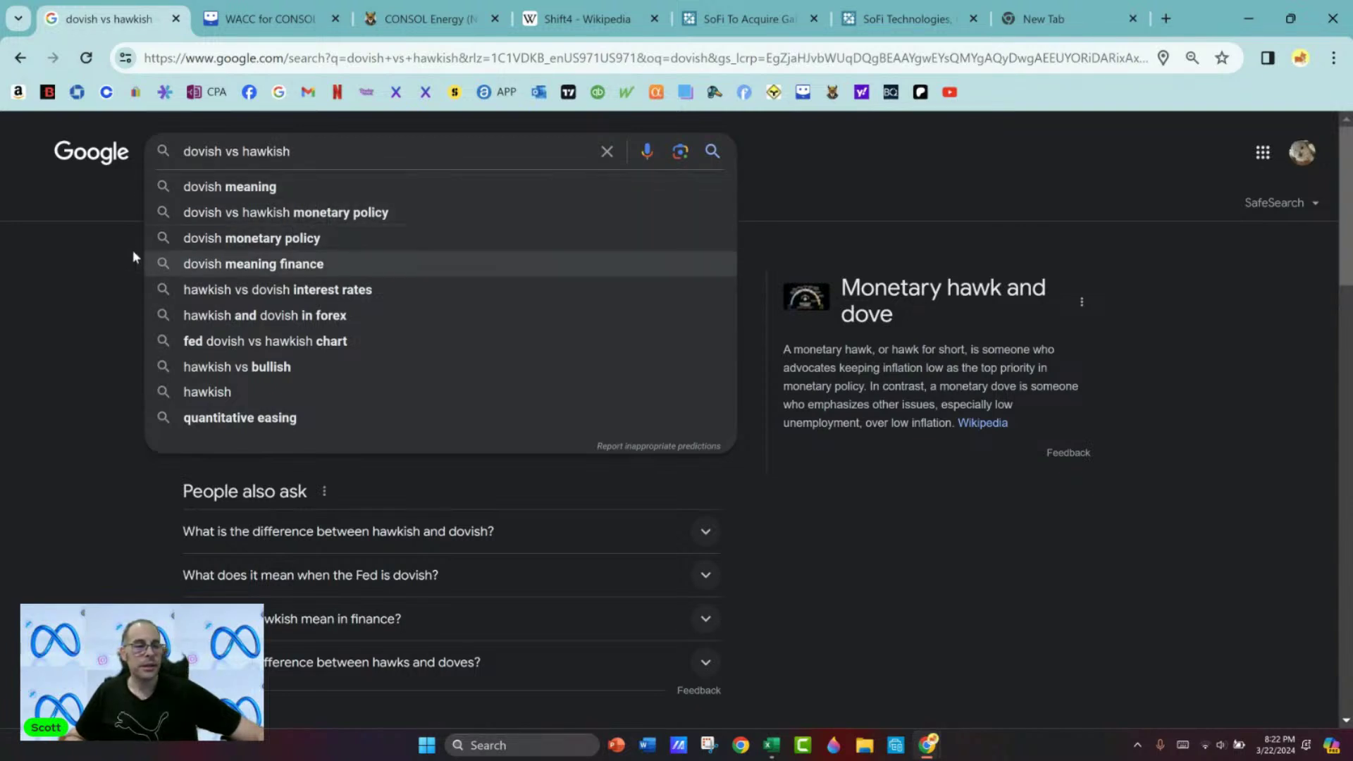
key("BackSpace")
key("BackSpace")
key("BackSpace")
key("BackSpace")
key("BackSpace")
key("BackSpace")
key("BackSpace")
key("BackSpace")
key("BackSpace")
key("BackSpace")
key("BackSpace")
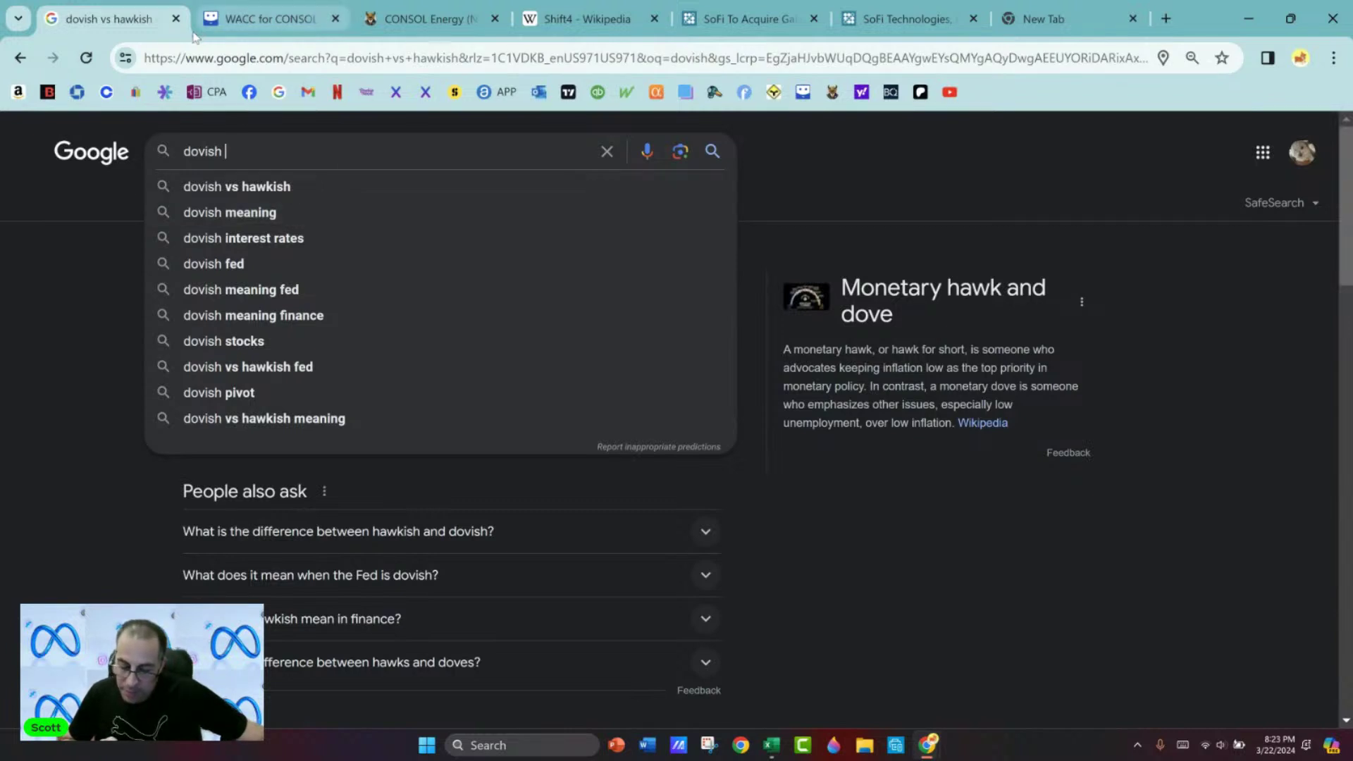
left_click(470, 27)
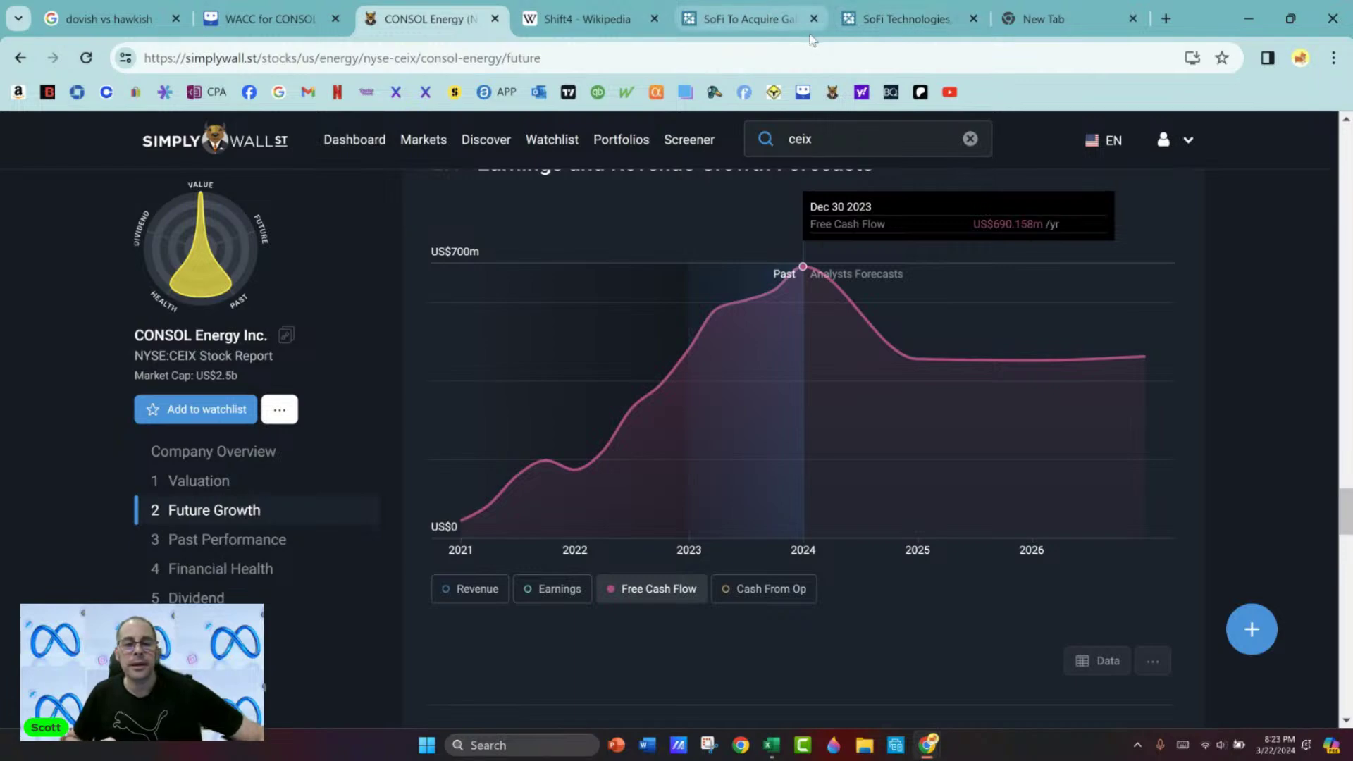
left_click(113, 19)
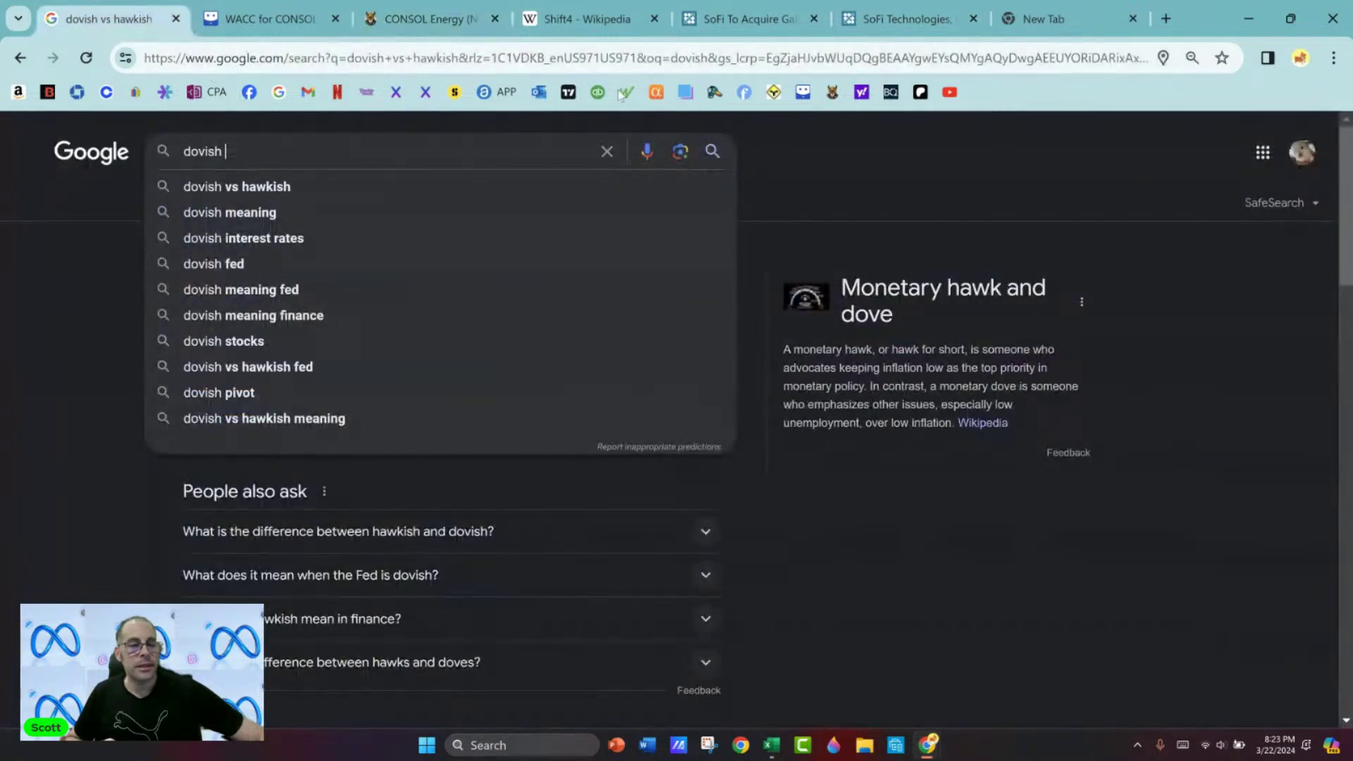
left_click(832, 92)
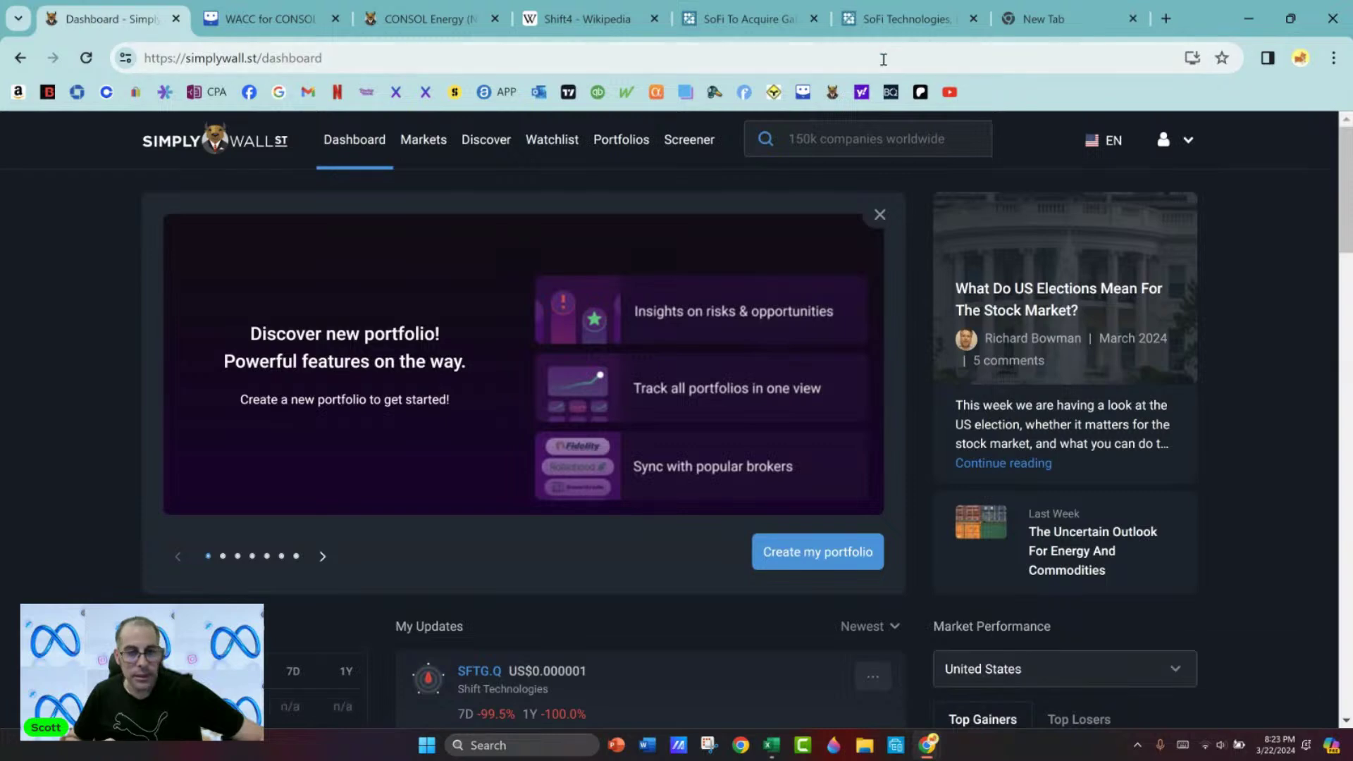
Look up "sega sammy" on Yahoo Finance and view the SGAMF quote summary for Sega Sammy Holdings Inc.
left_click(861, 92)
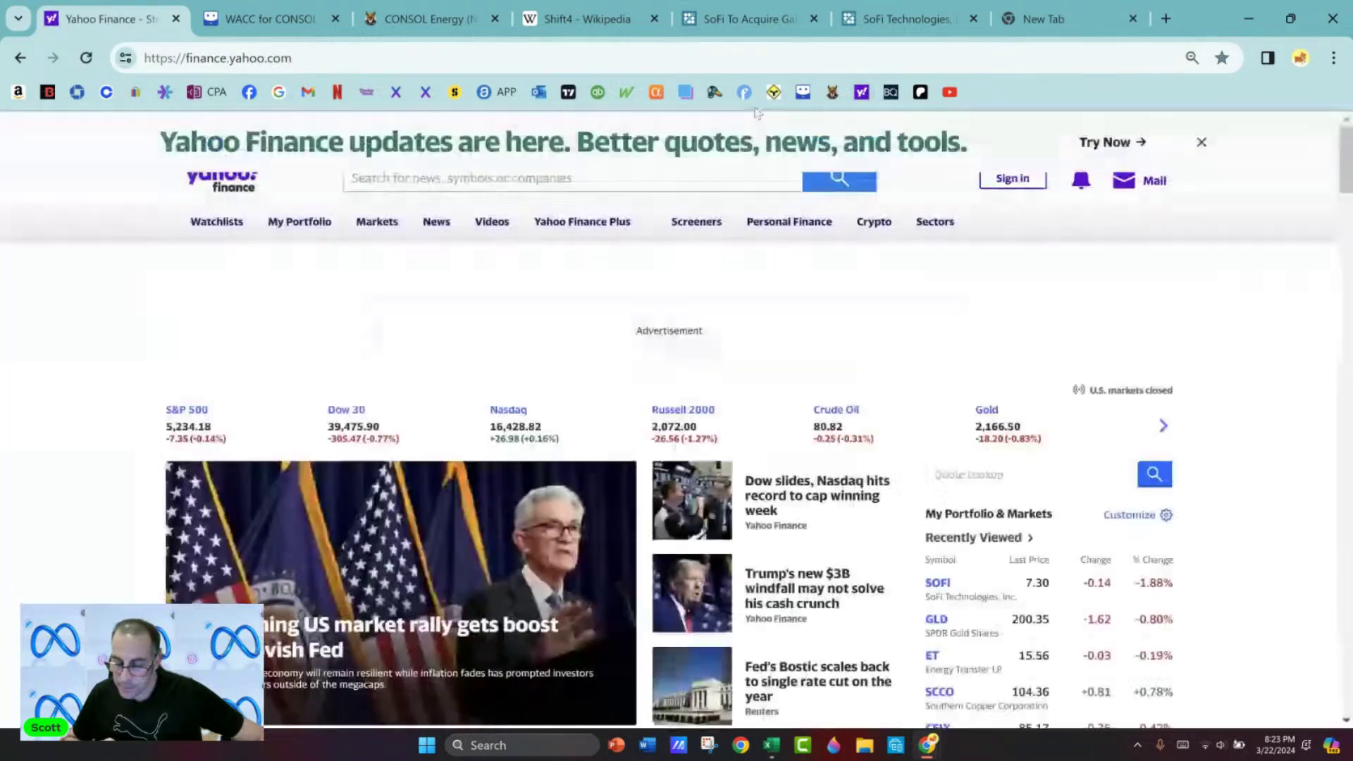
left_click(439, 222)
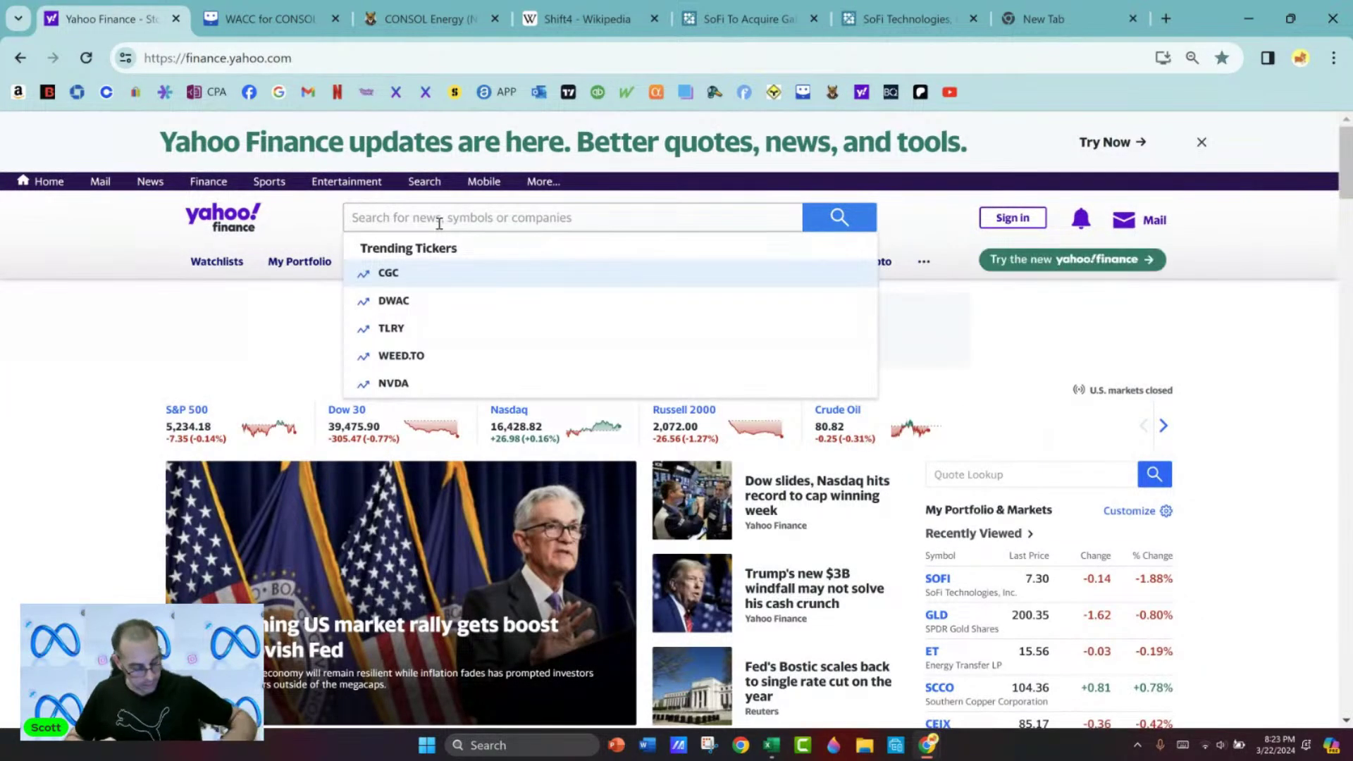
type("sega")
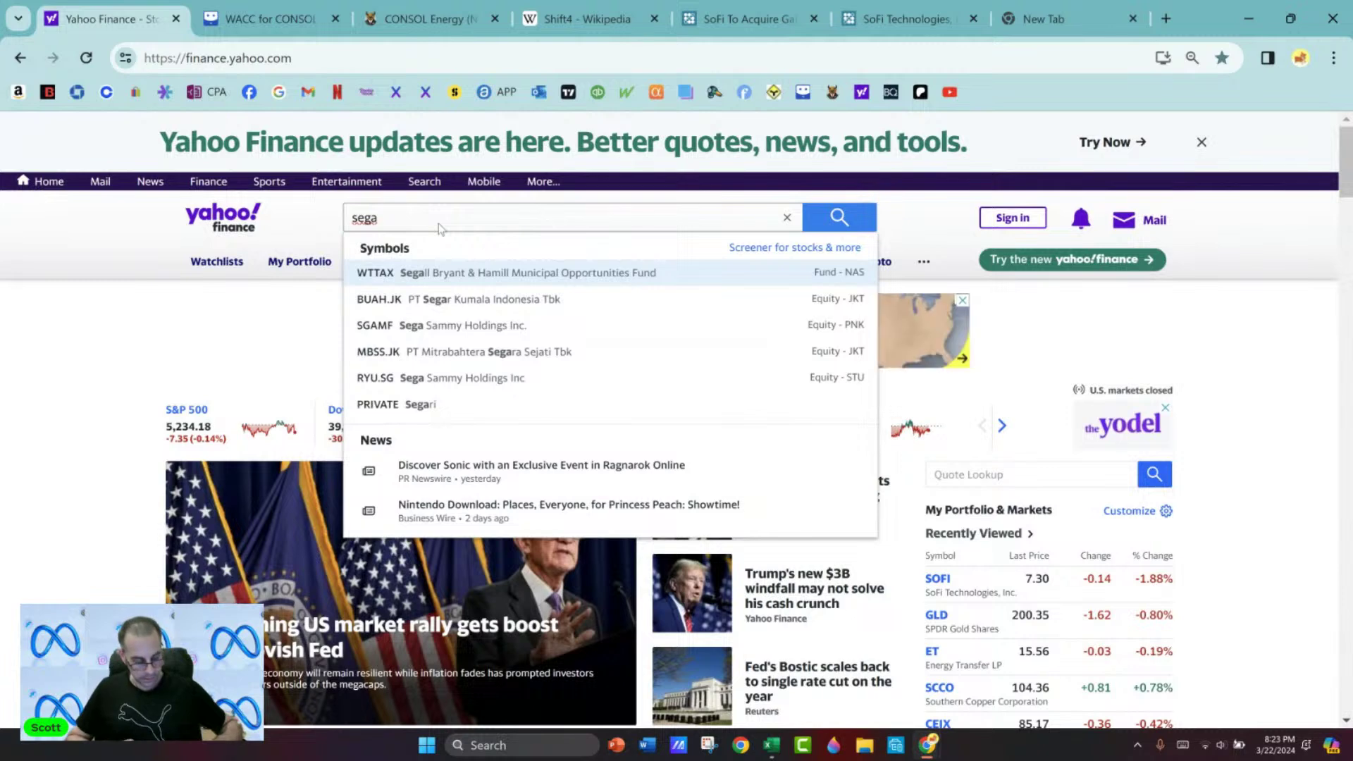
type(" sammy")
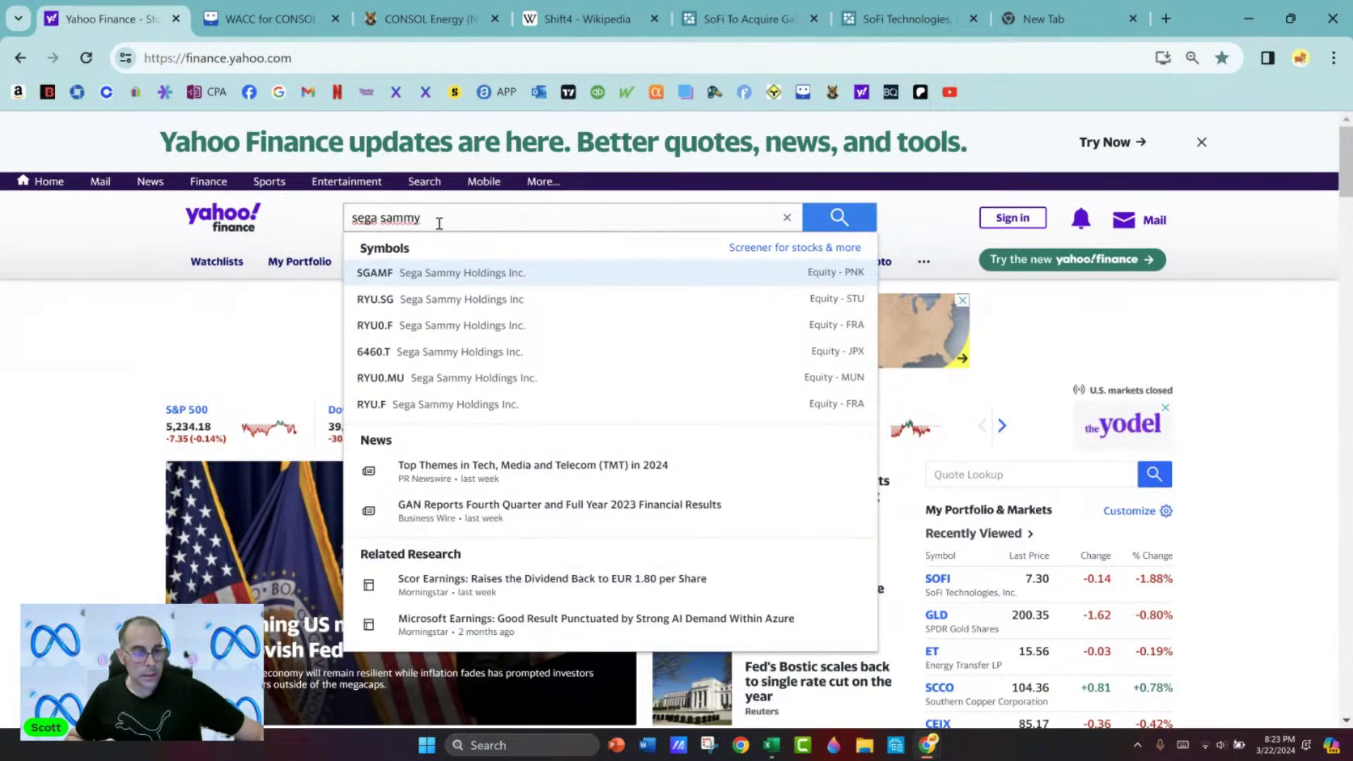
left_click(476, 279)
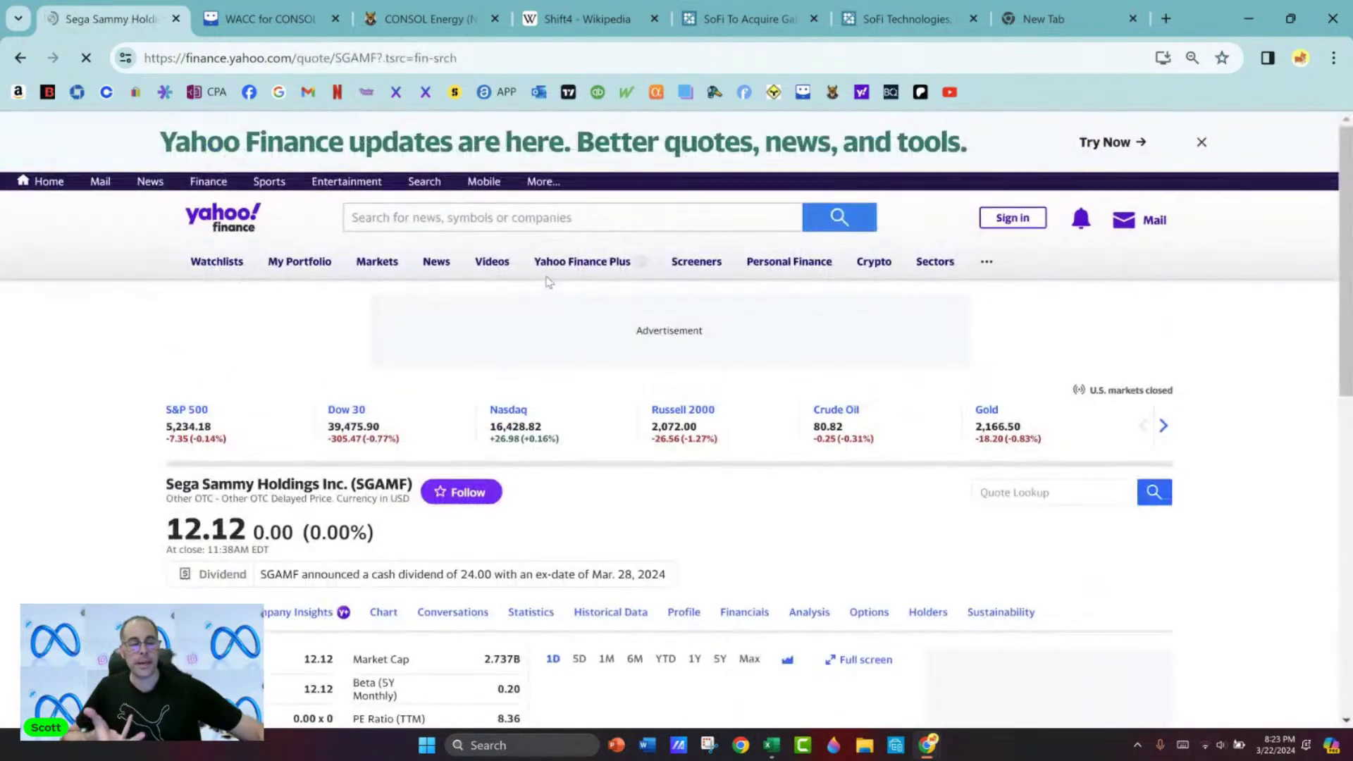
scroll(649, 196, "down", 3)
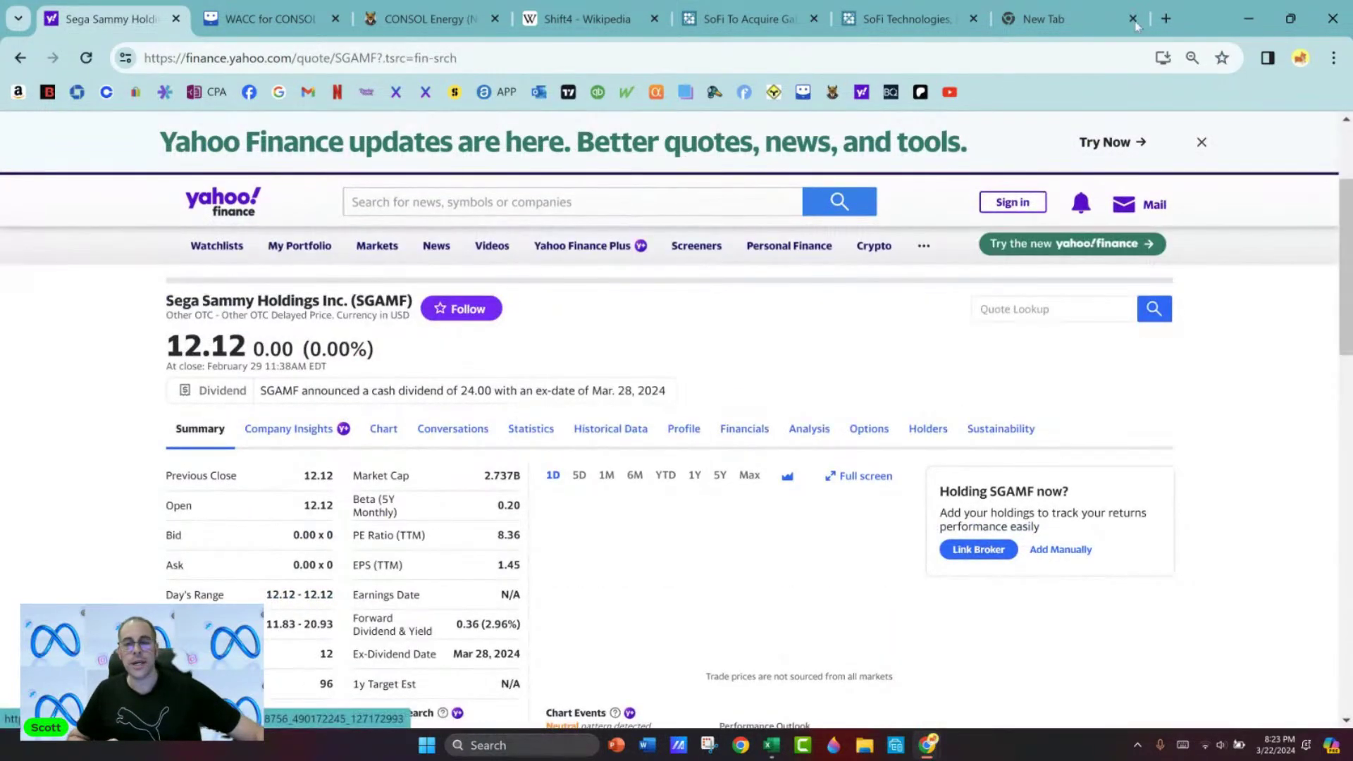
Search Google for "sega sammy" in the blank tab and read the Wikipedia article on Sega Sammy Holdings.
left_click(1043, 19)
left_click(982, 58)
type("sega sammy")
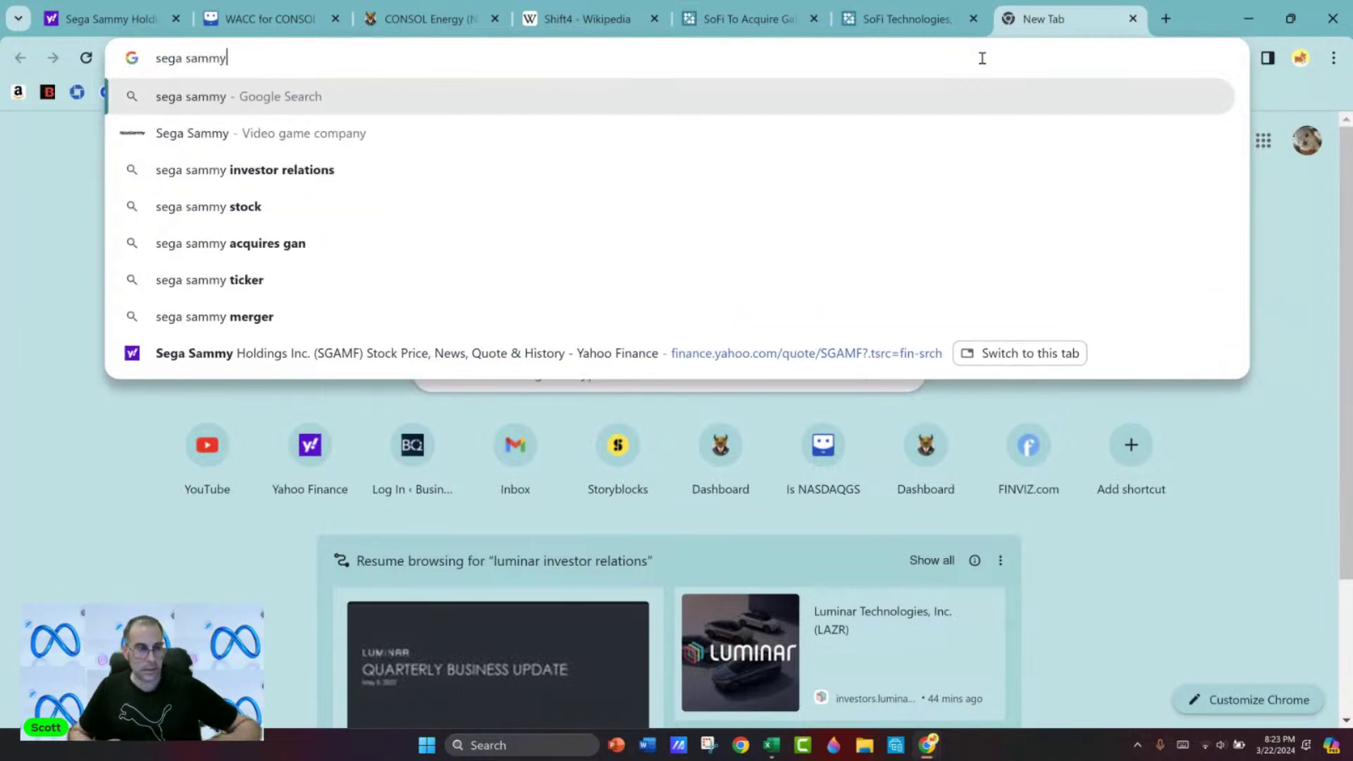
key("Return")
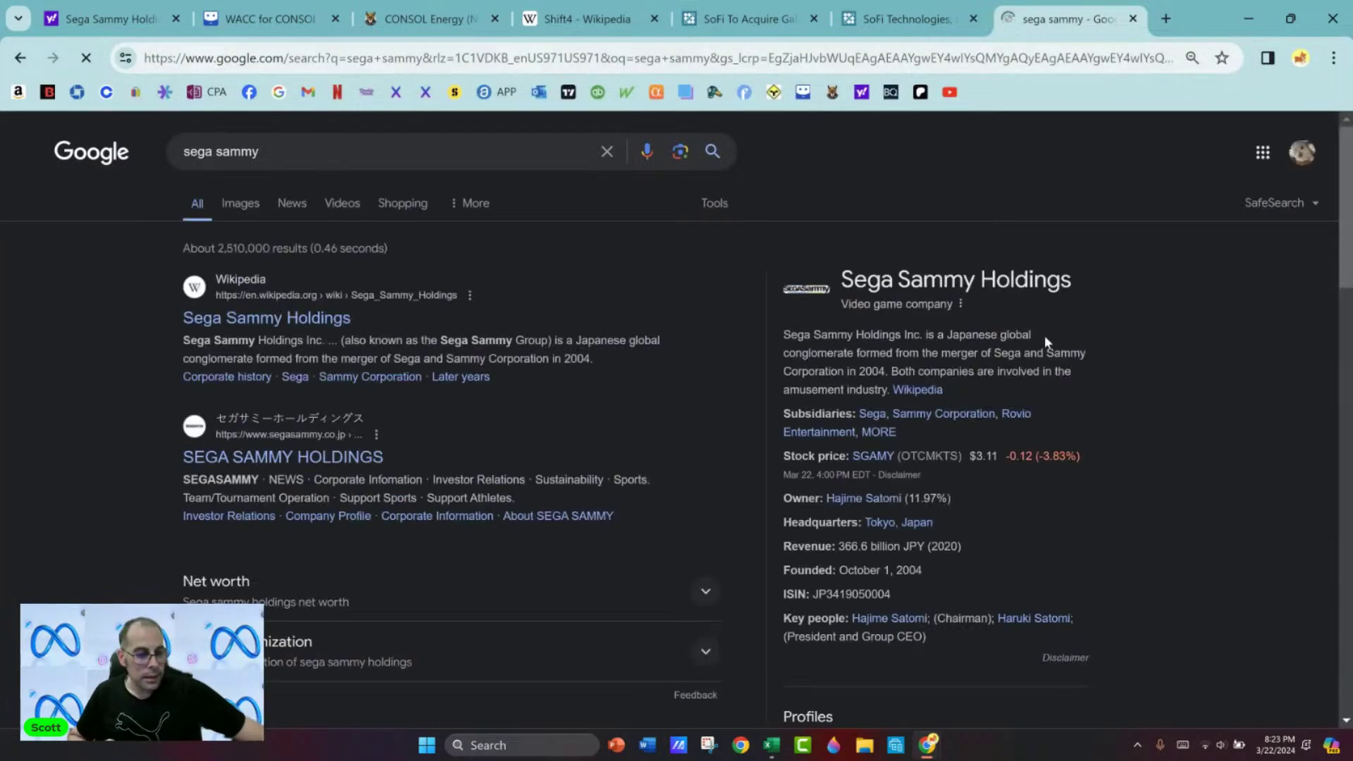
left_click(930, 389)
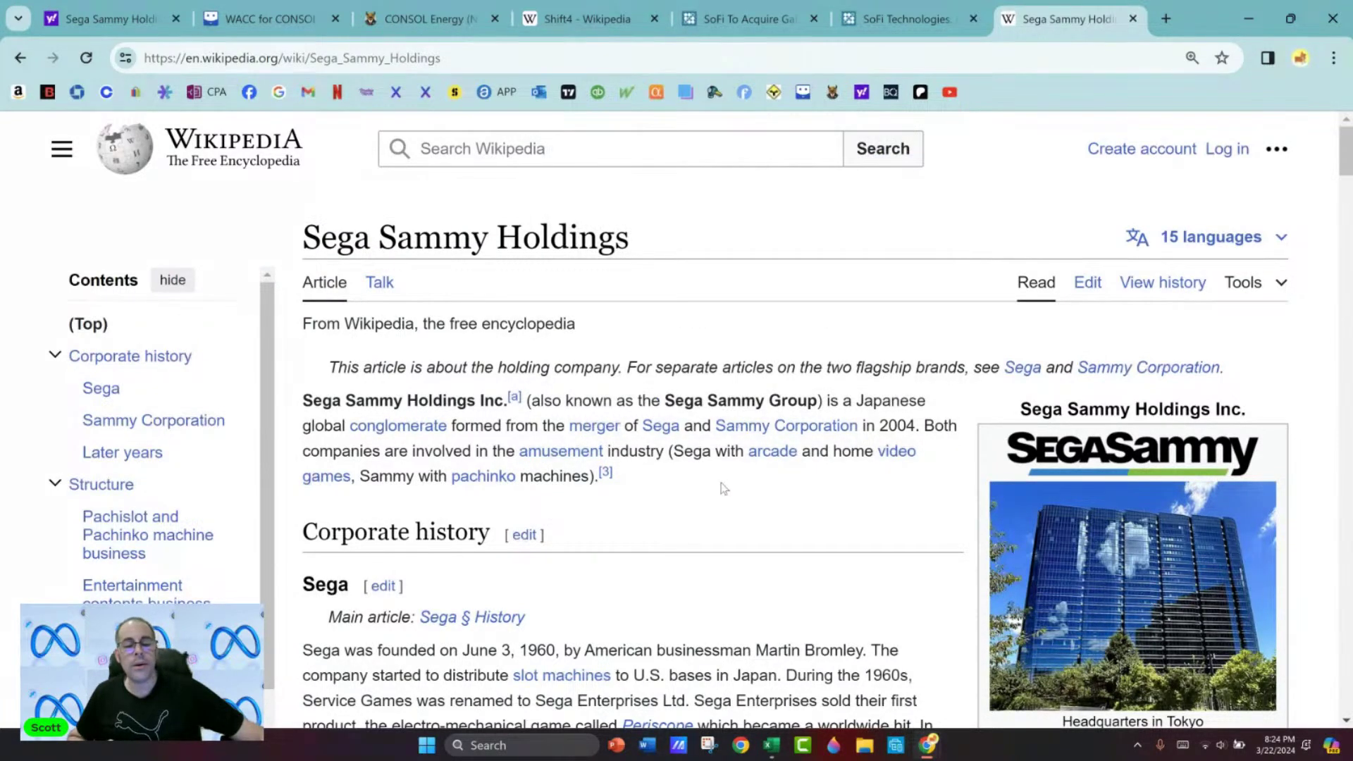
scroll(794, 477, "down", 1)
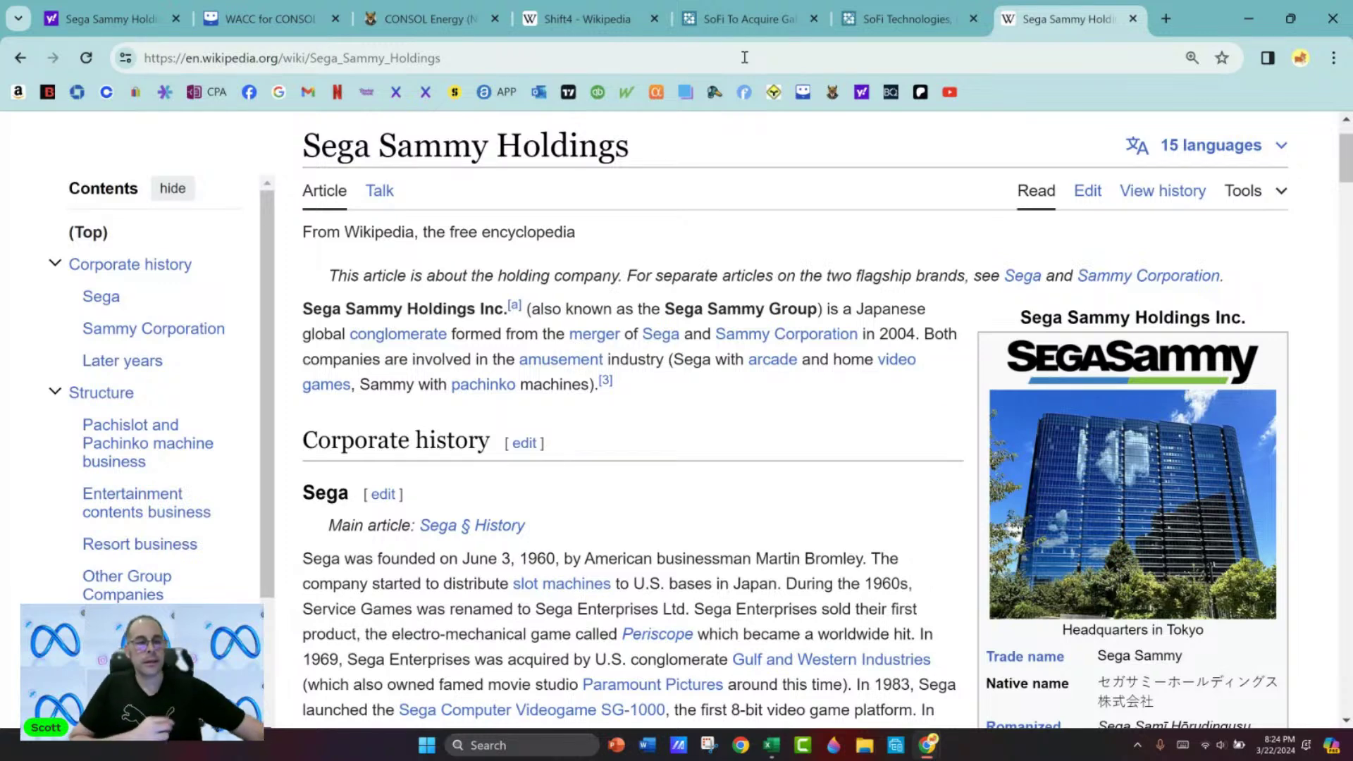
Find "genesi" in the article, open the linked Sega Genesis page and read its introduction.
key("ctrl+f")
type("genesi")
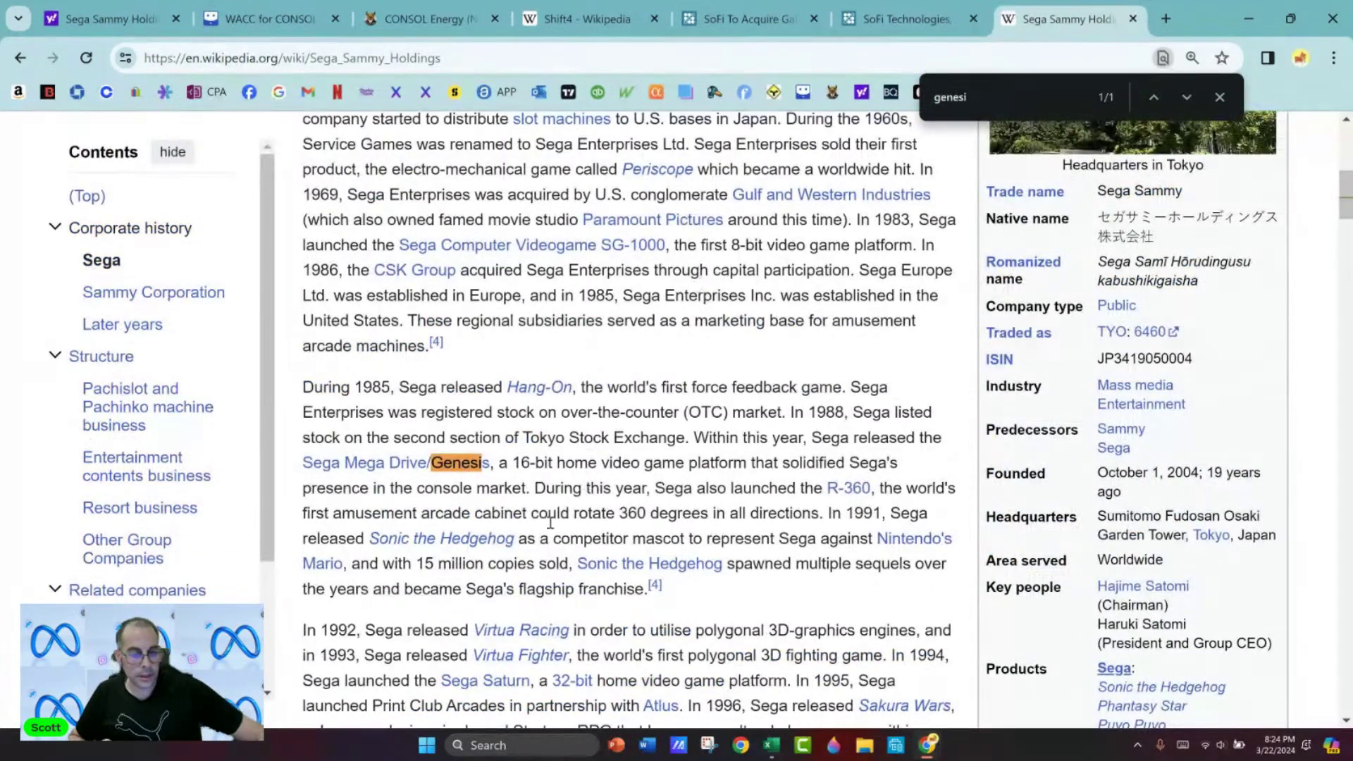
left_click(463, 467)
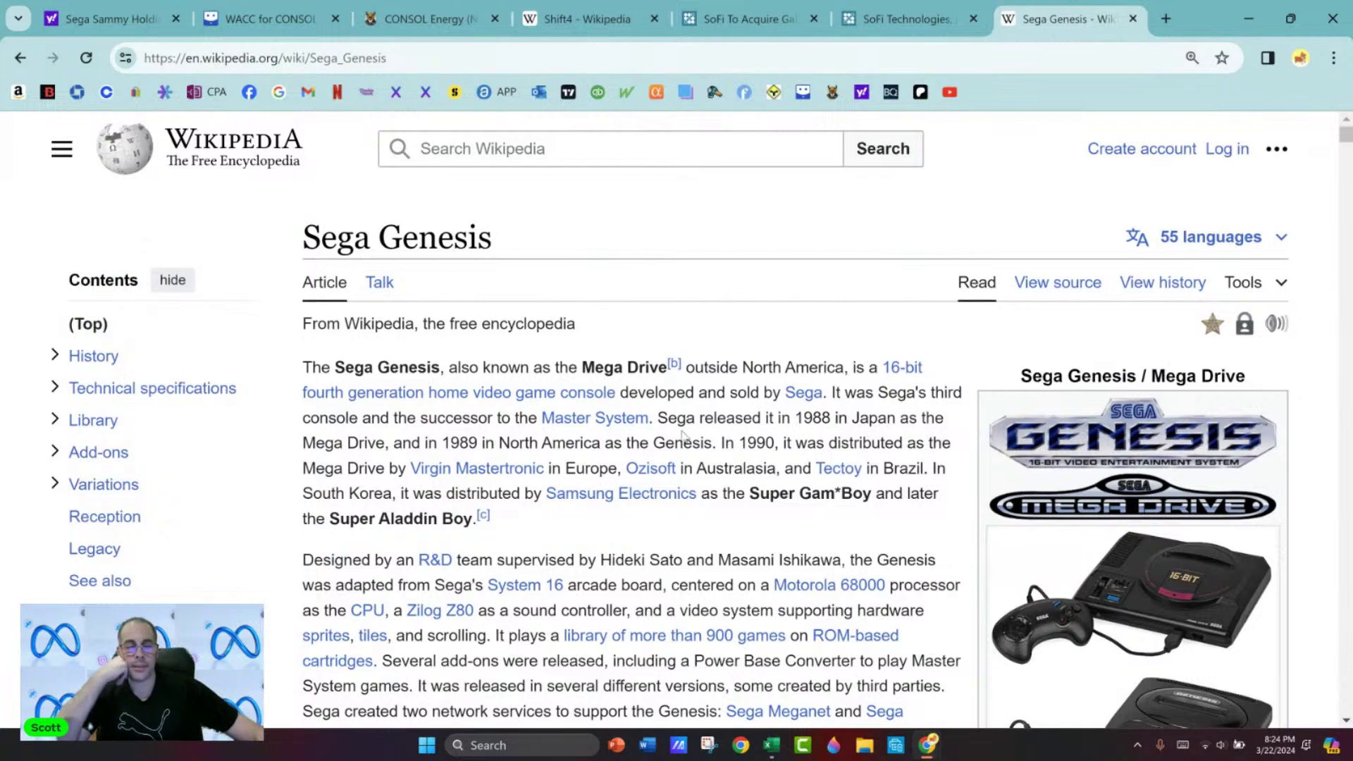
scroll(739, 439, "down", 4)
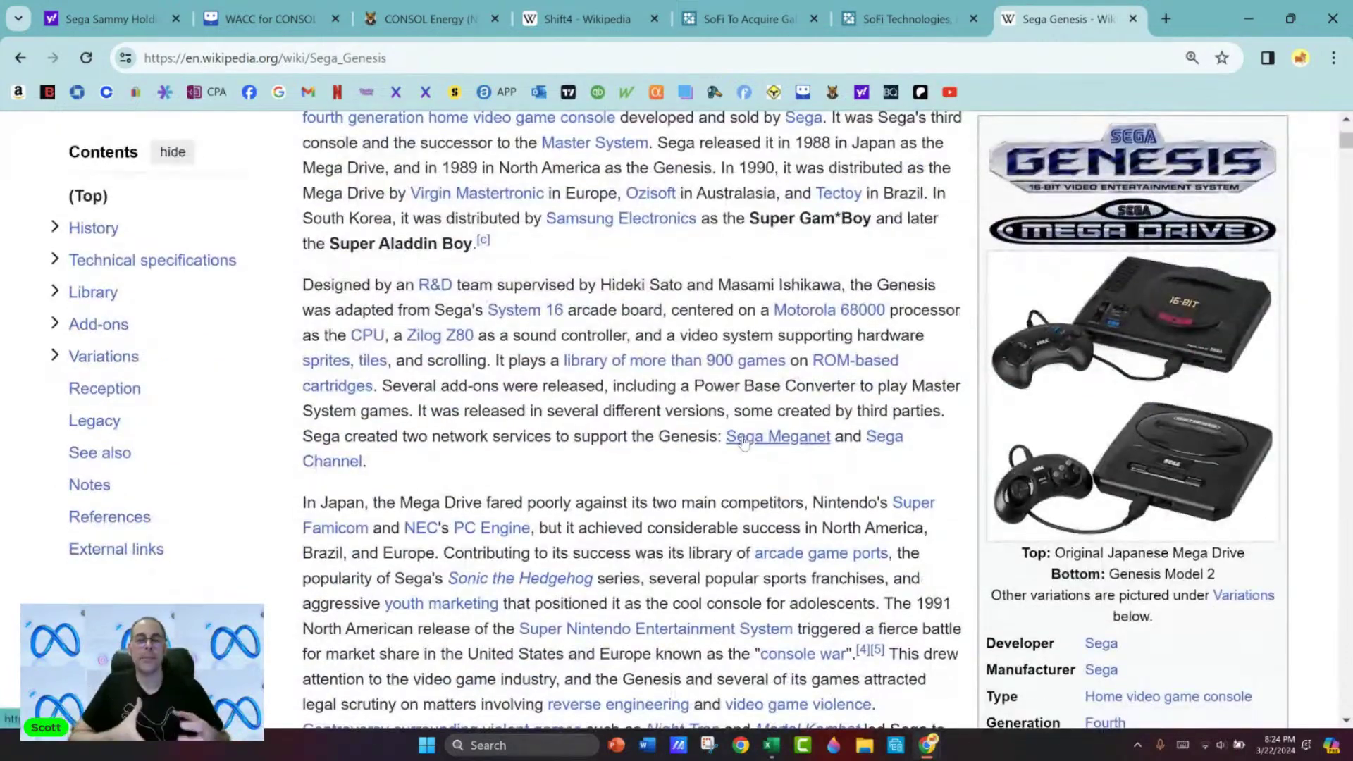
mouse_move(743, 441)
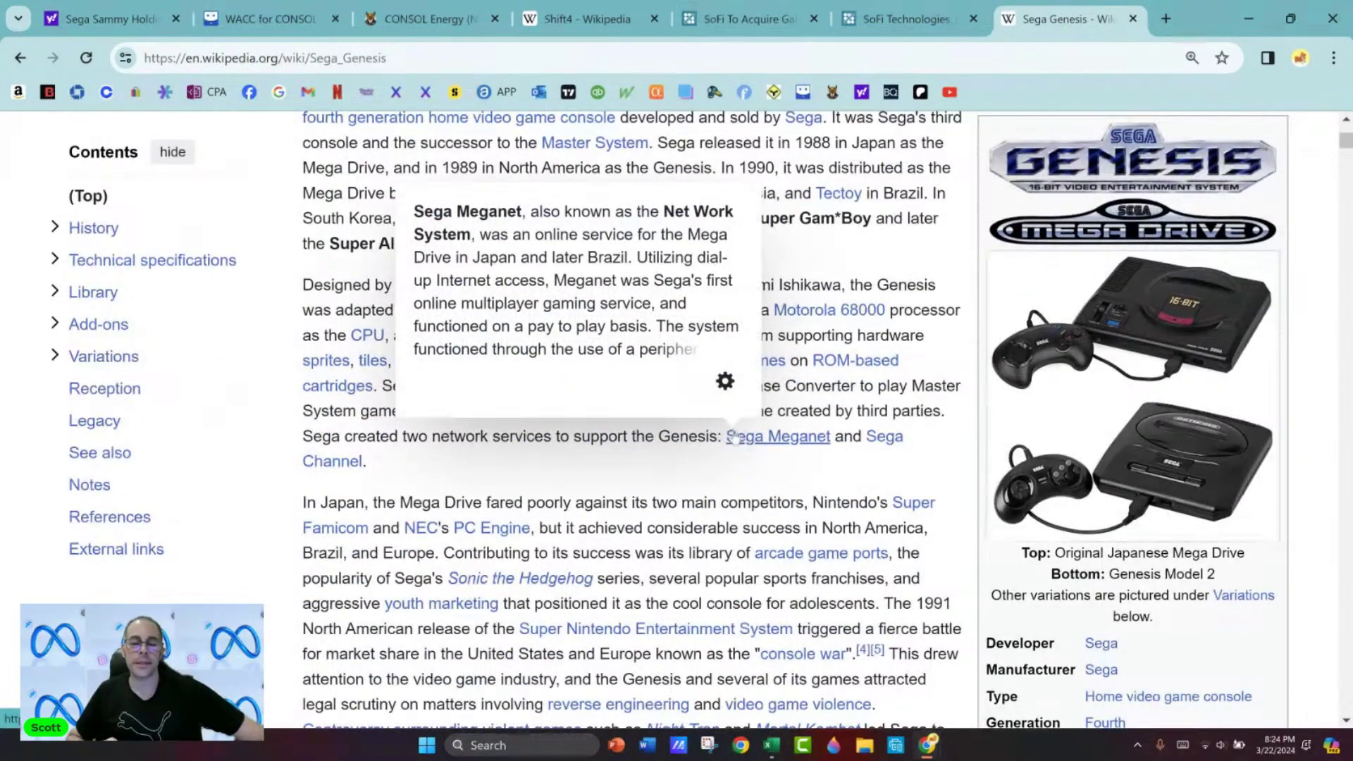
scroll(738, 381, "down", 1)
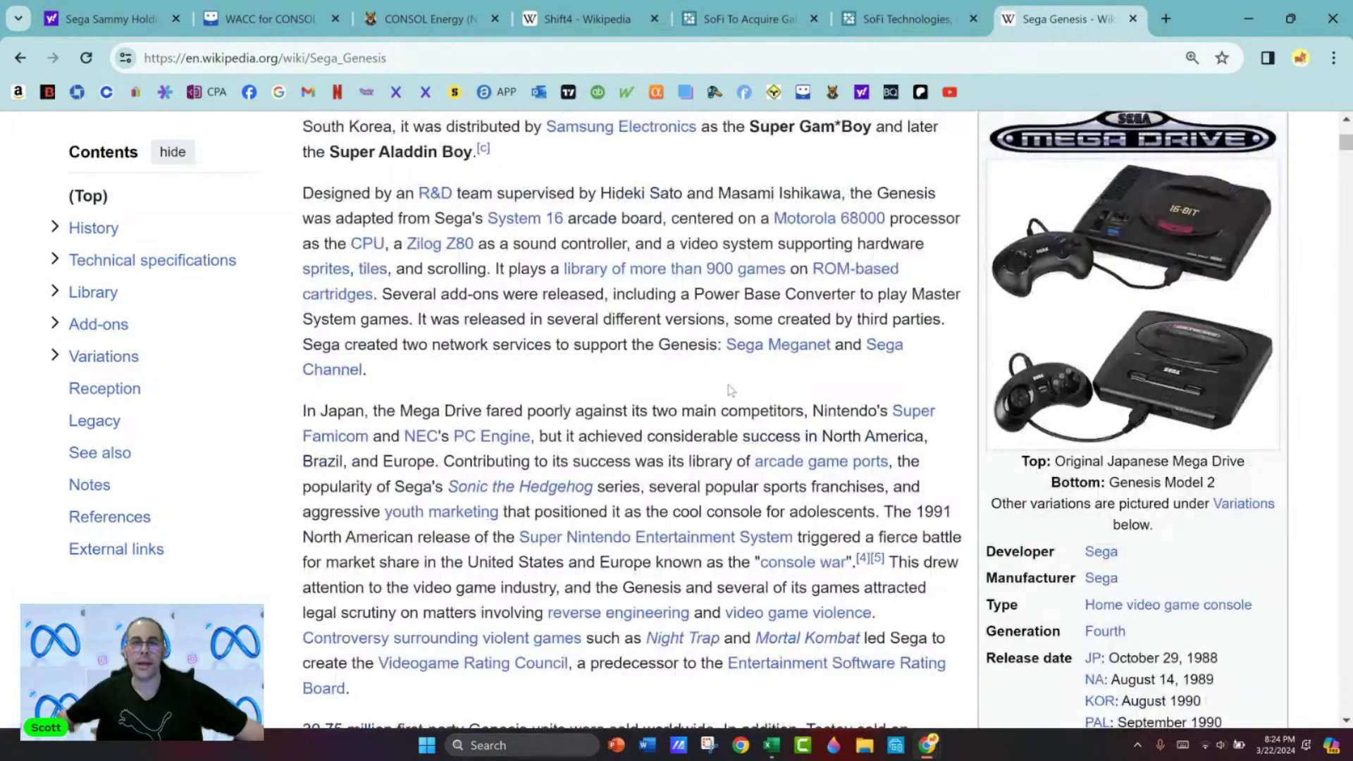
scroll(687, 360, "up", 3)
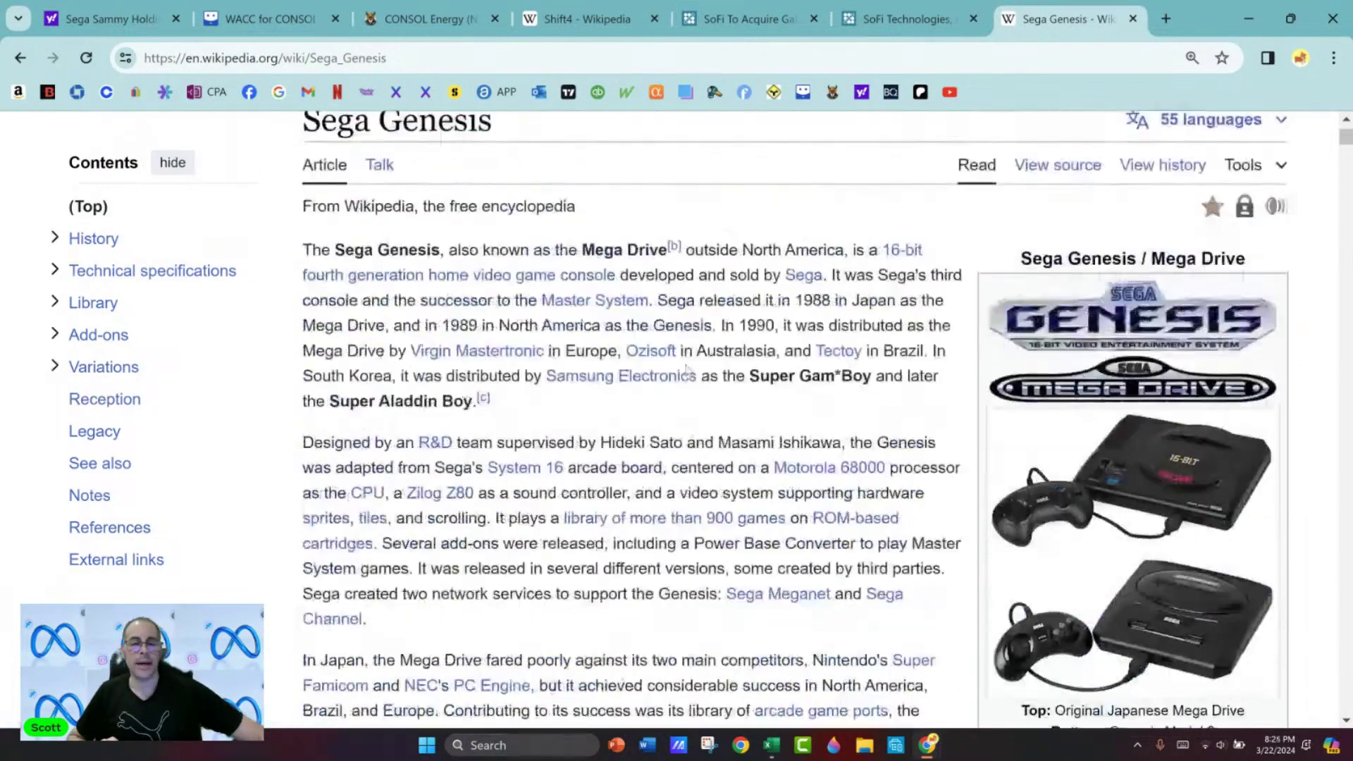
Read through the Sega Genesis article's development history down to the Launch section.
scroll(562, 449, "down", 4)
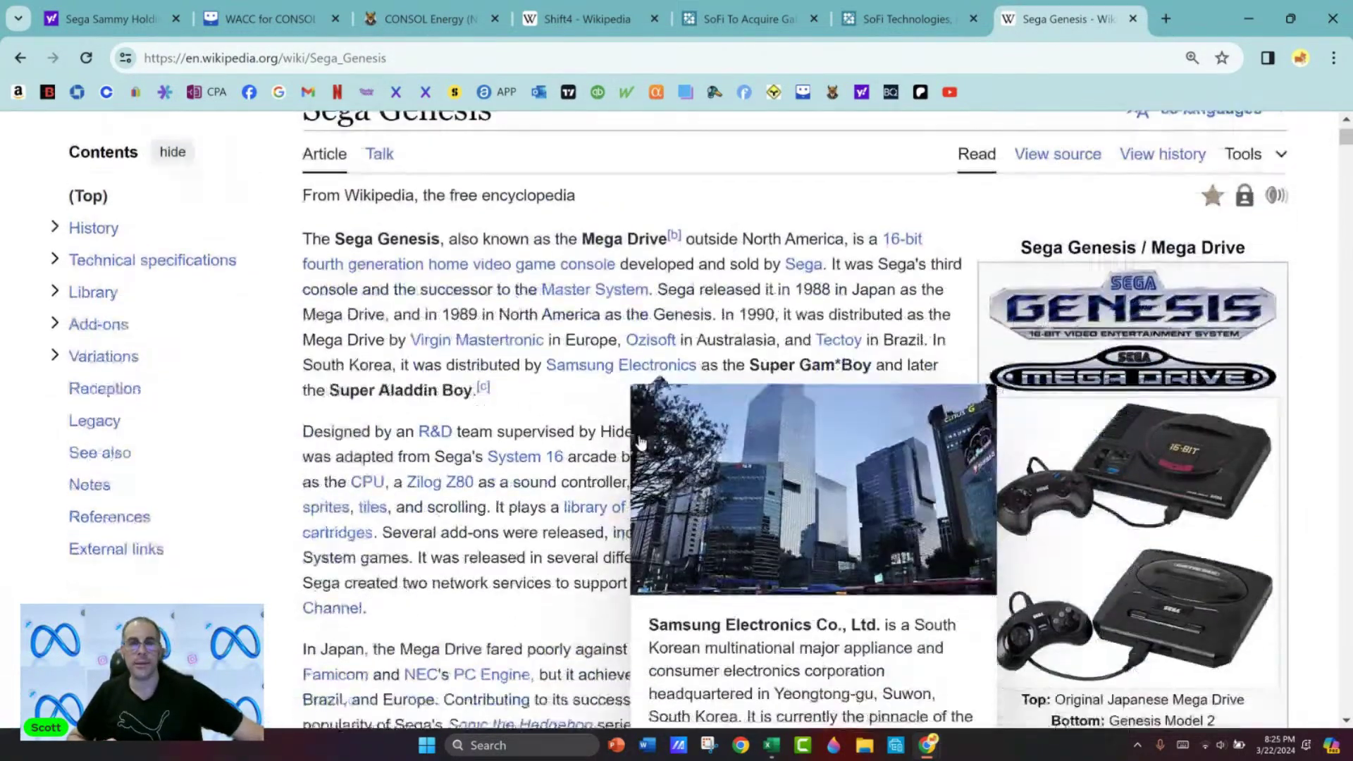
scroll(595, 396, "down", 10)
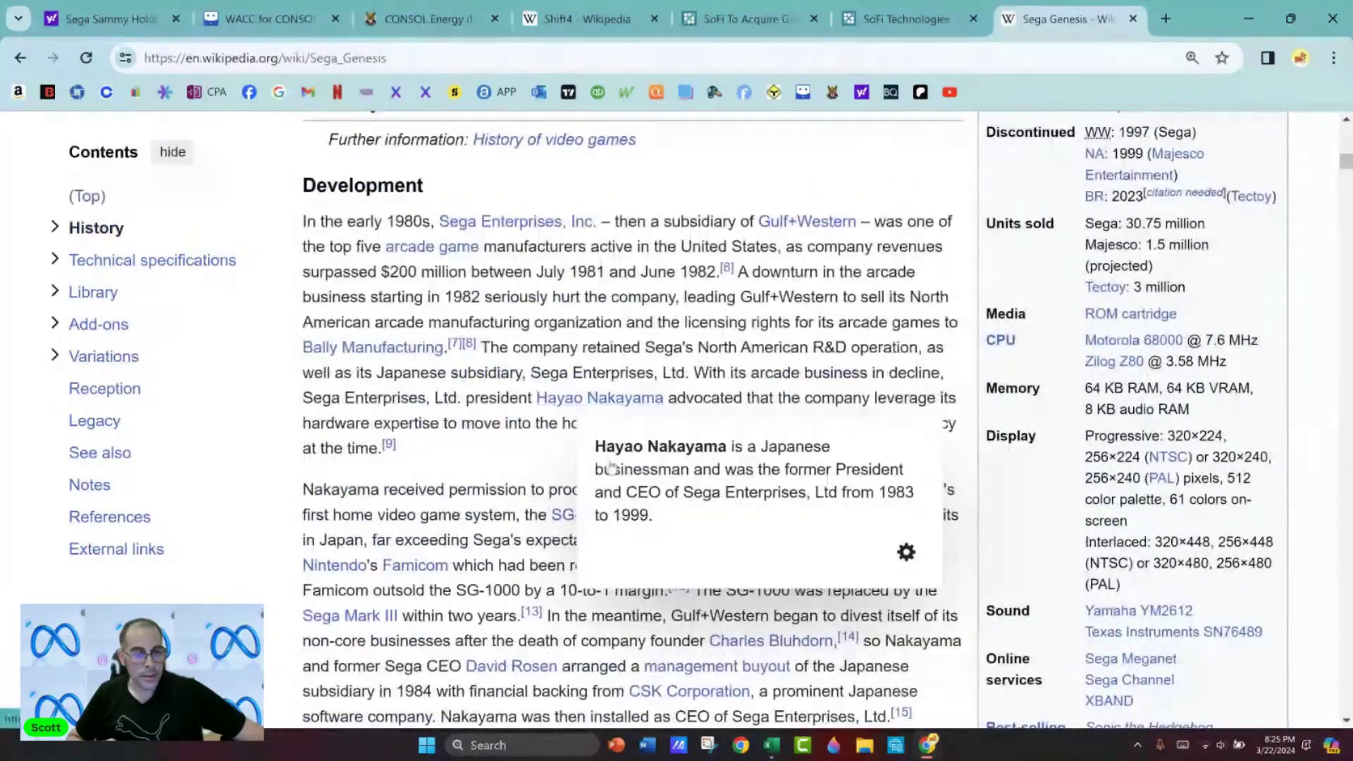
scroll(548, 441, "down", 1)
scroll(548, 441, "down", 3)
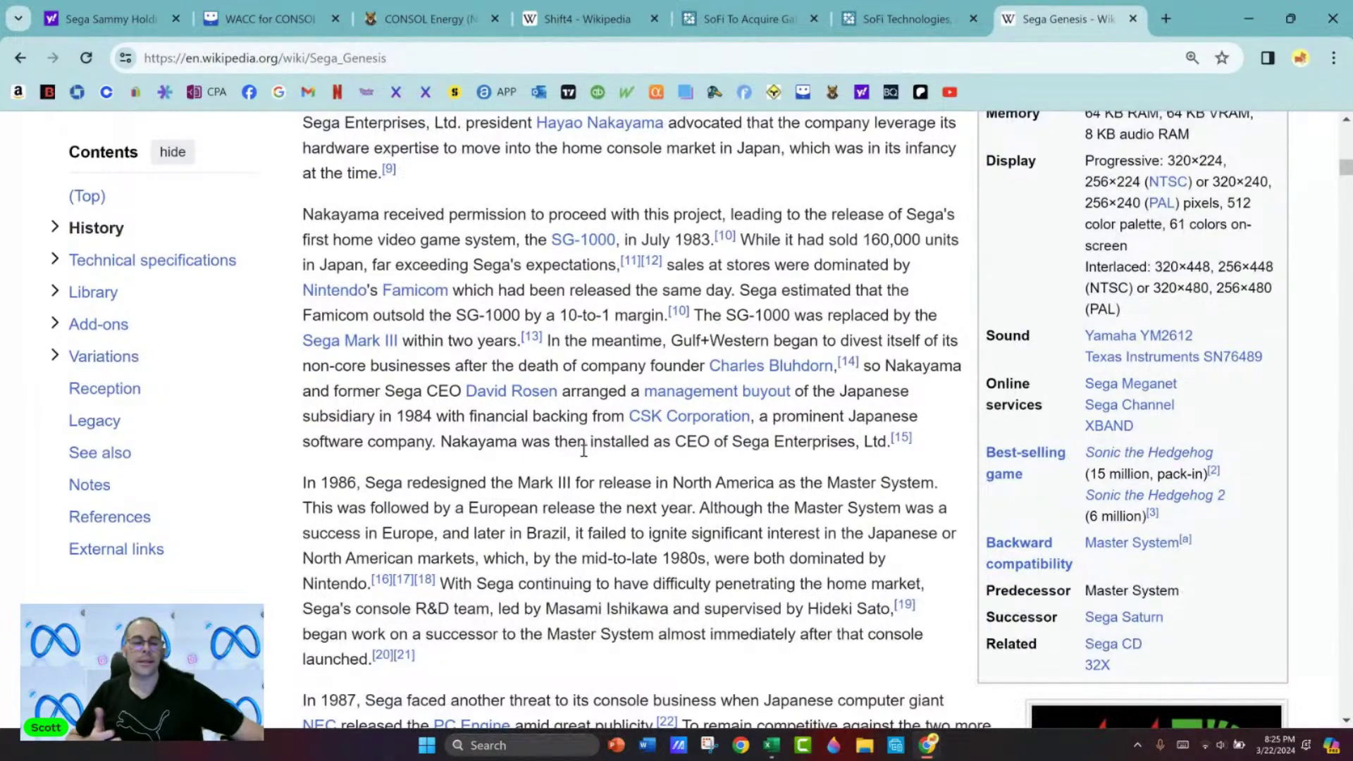
scroll(540, 430, "down", 8)
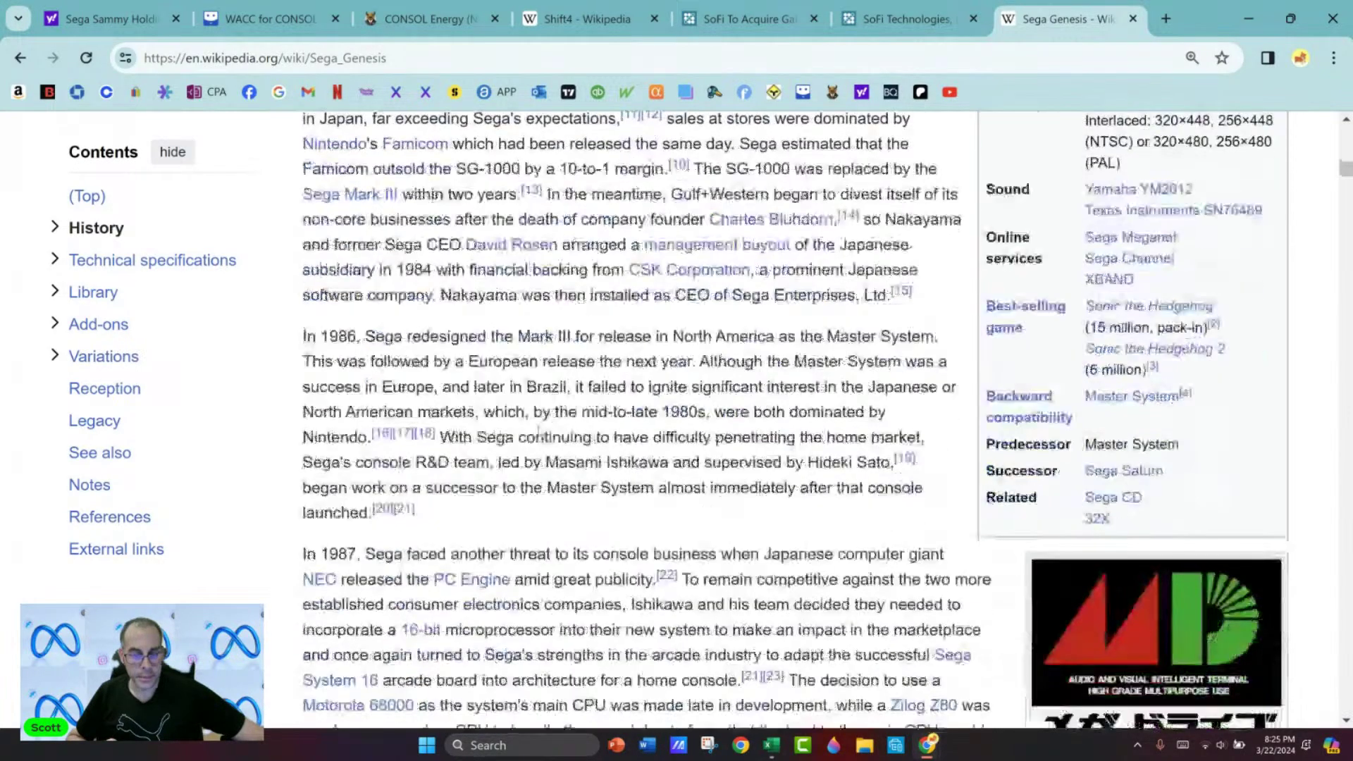
scroll(540, 425, "down", 3)
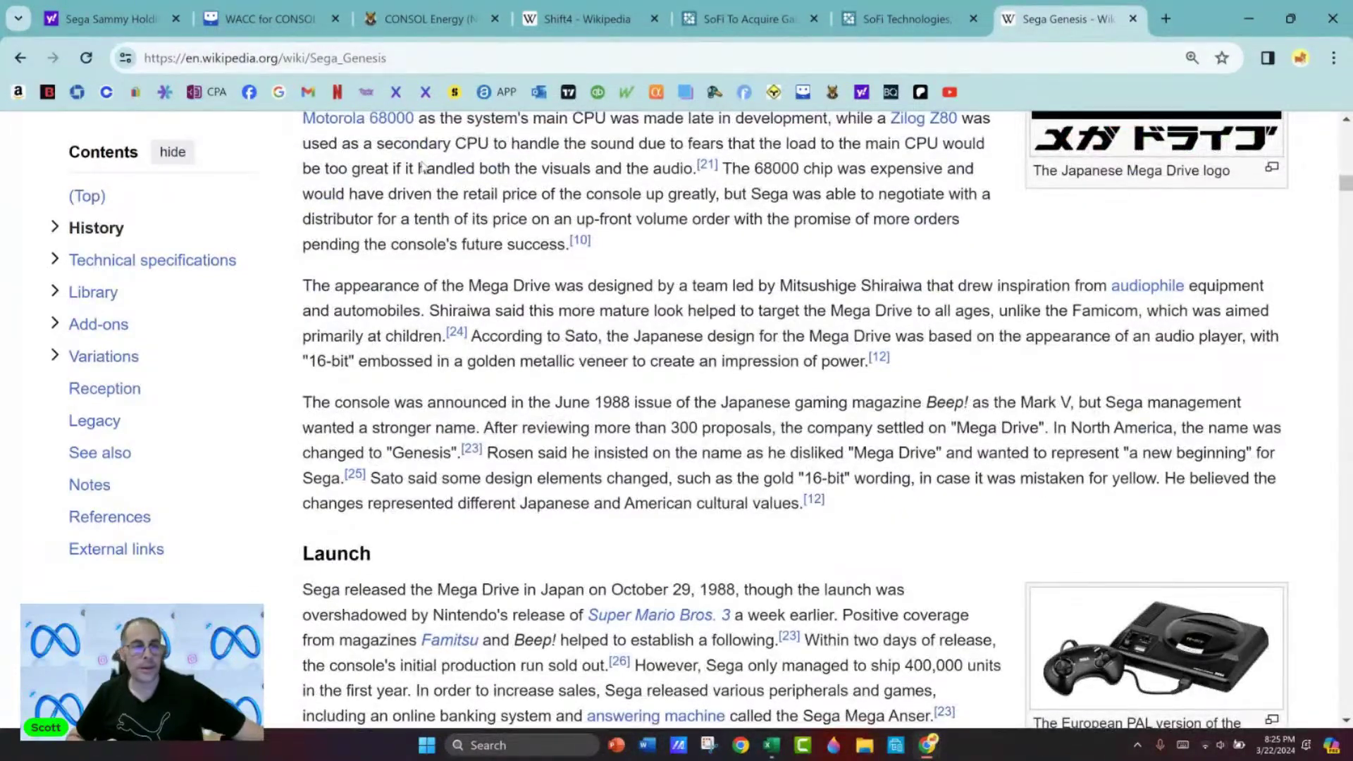
Close the Sega Genesis page and both SoFi pages, and return to the Yahoo Finance quote for Sega Sammy Holdings.
left_click(1132, 20)
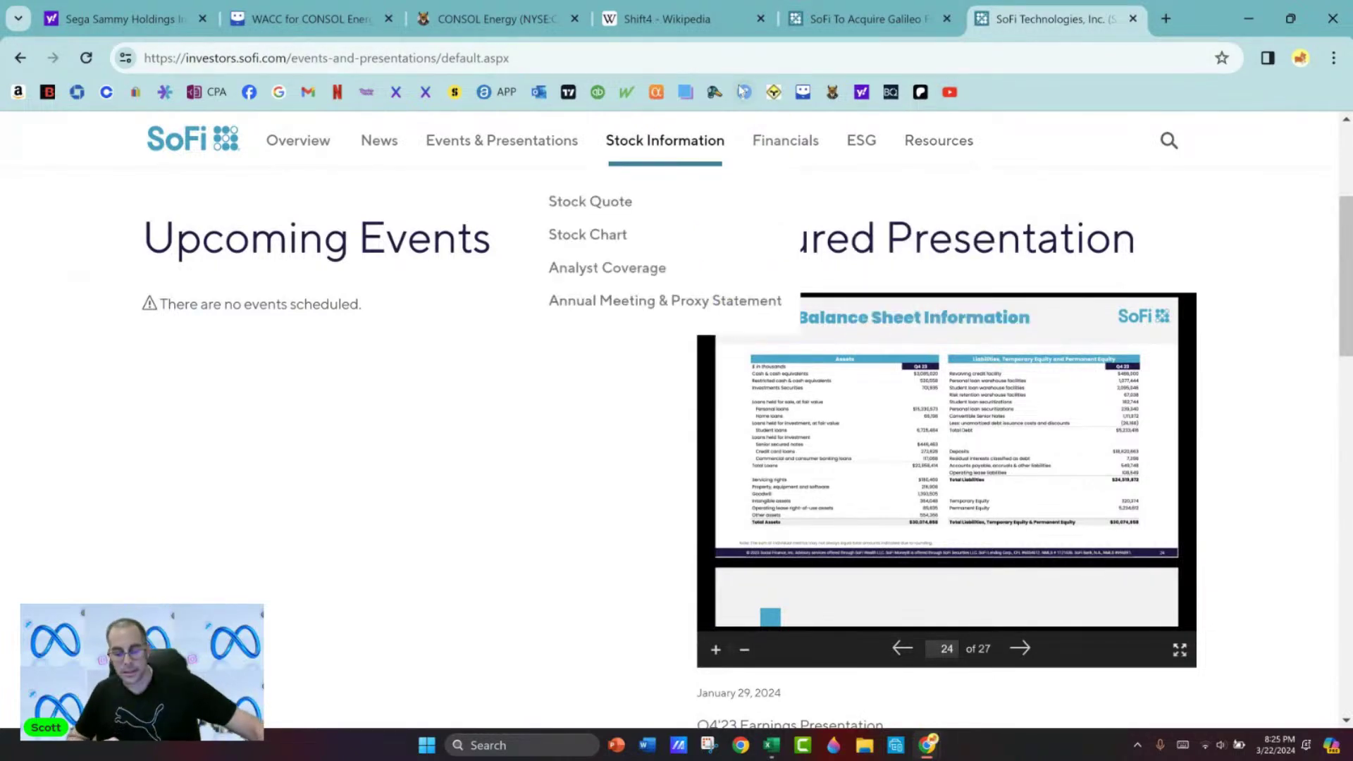
left_click(1133, 20)
left_click(1104, 19)
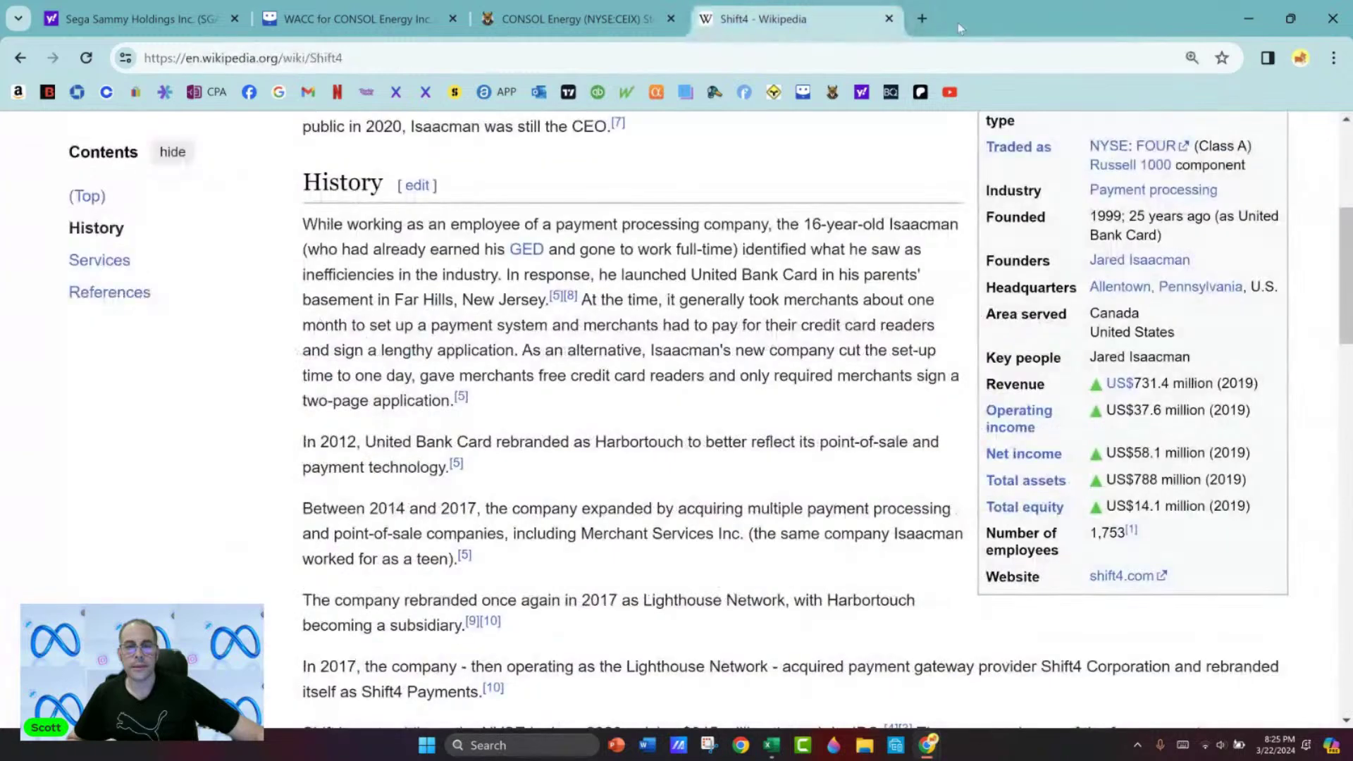
left_click(141, 19)
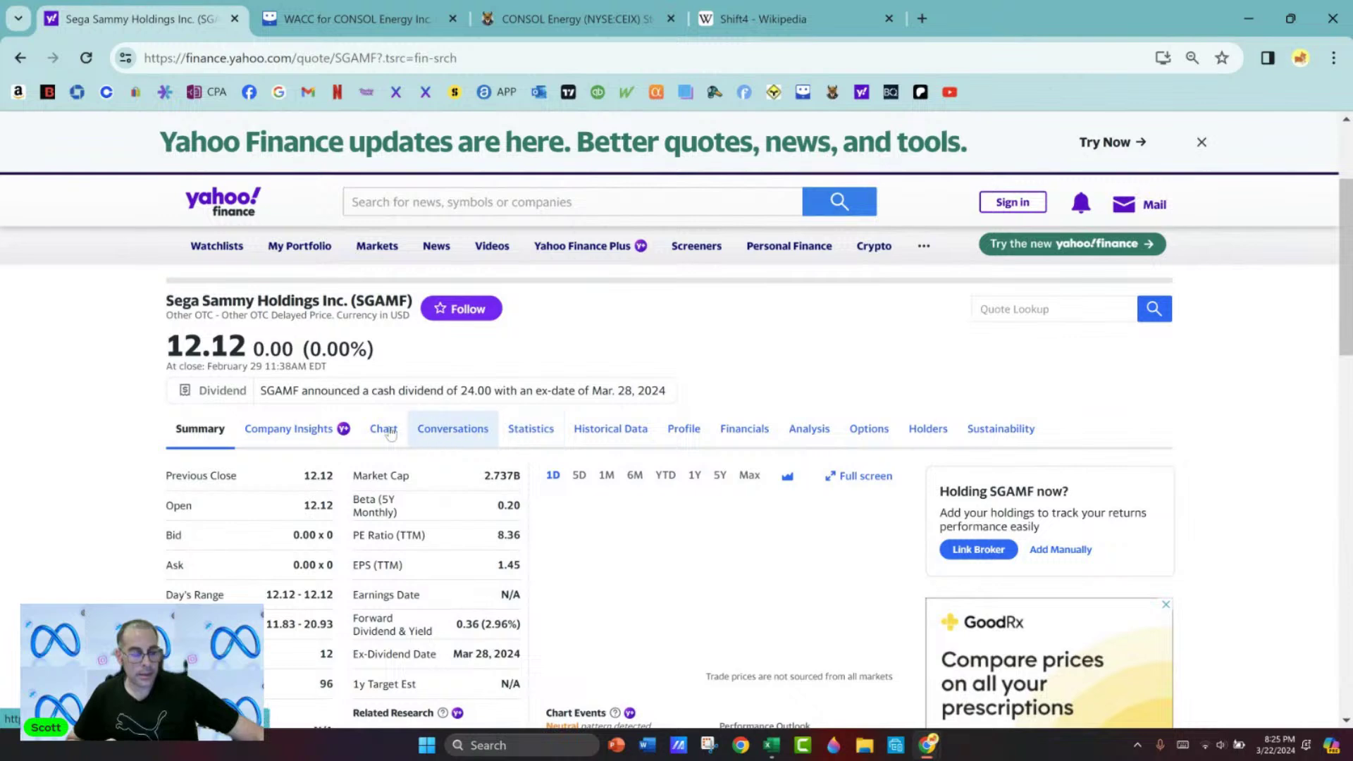
Switch to the A_DCF_FAST workbook in Excel and set the actual stock price to 12 in the DCF table.
key("alt+Tab")
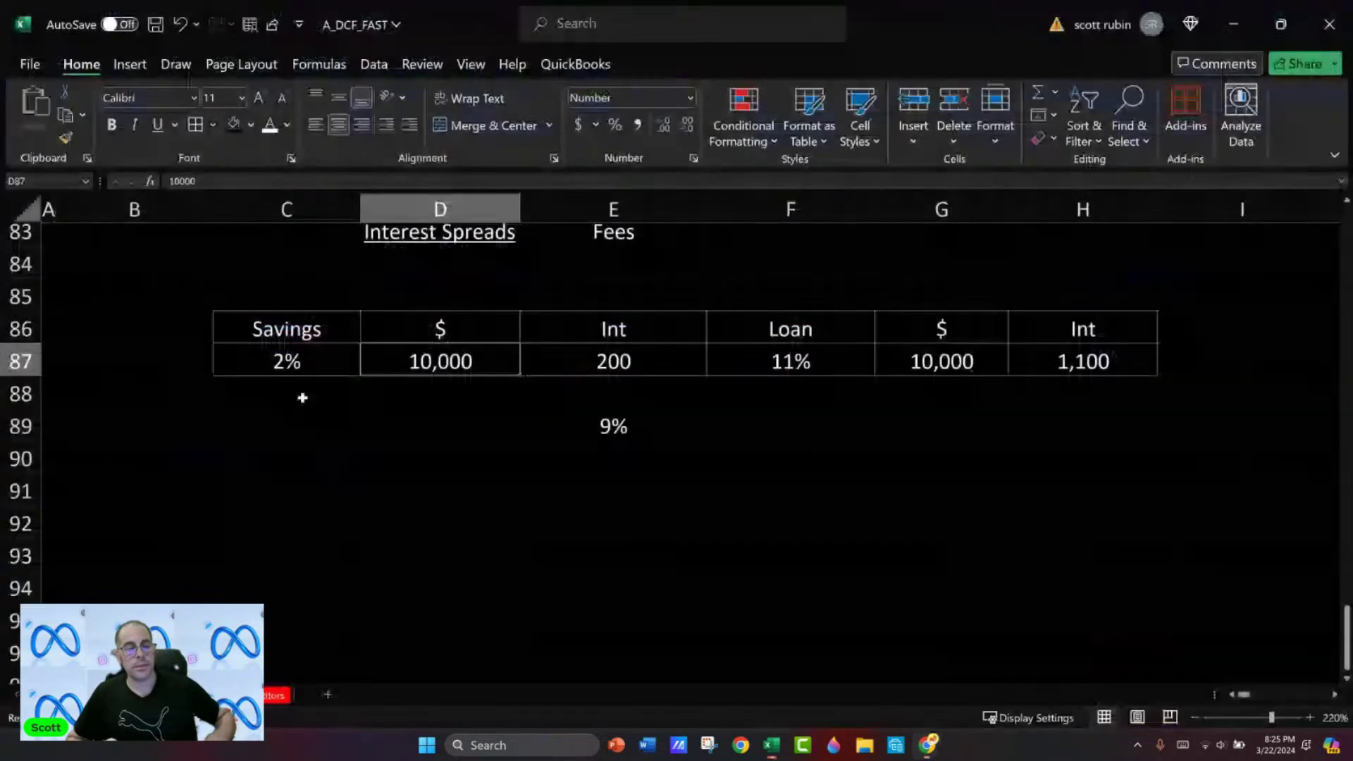
left_click(265, 357)
key("Home")
scroll(197, 358, "up", 20)
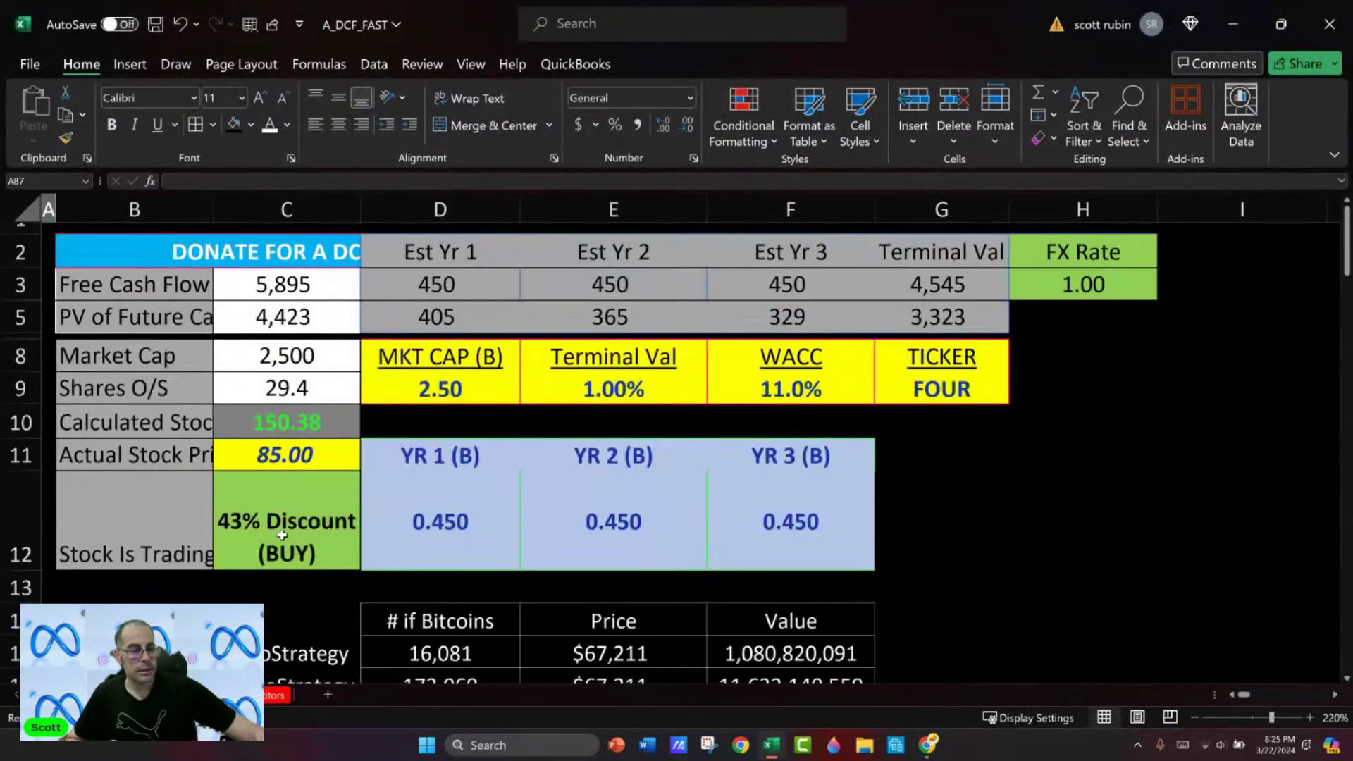
left_click(306, 461)
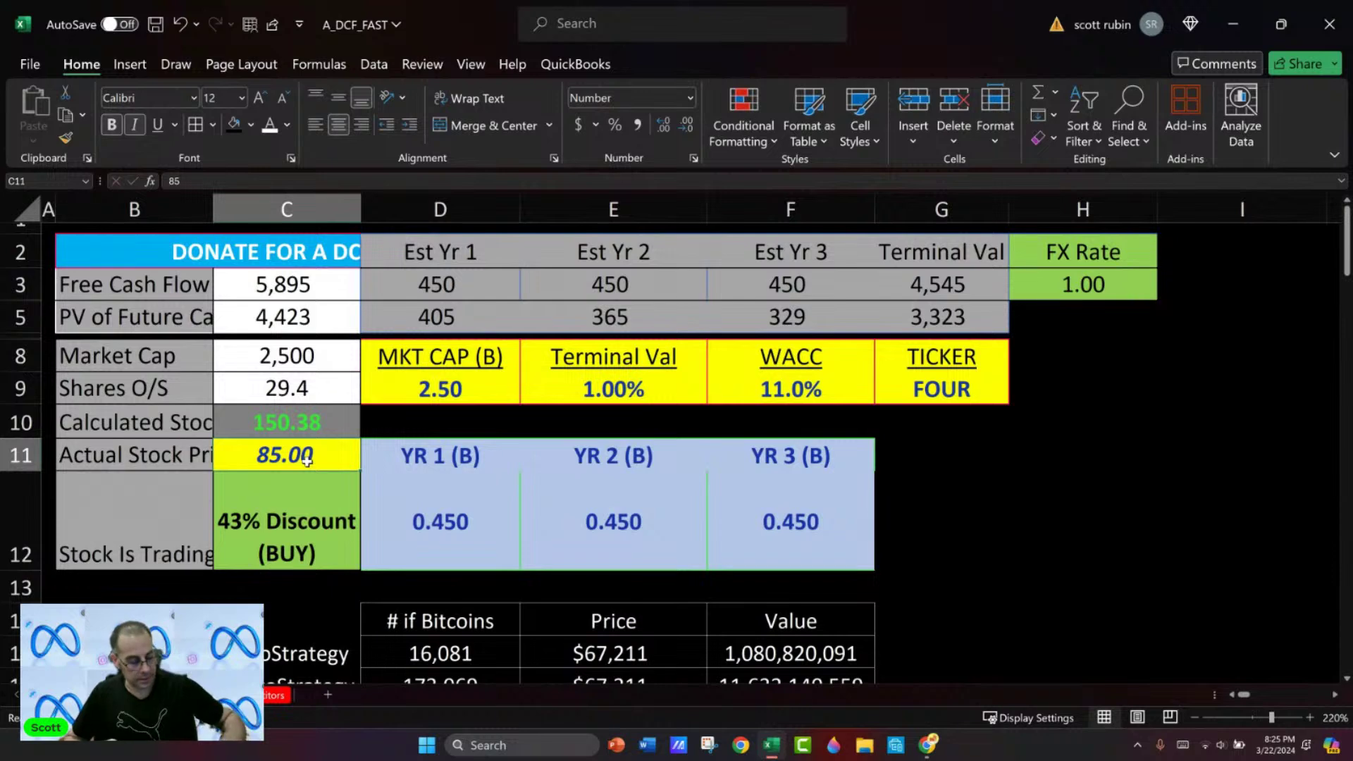
type("12")
key("Tab")
Set the market cap in billions to 2.7 in the DCF inputs.
key("Up")
key("Up")
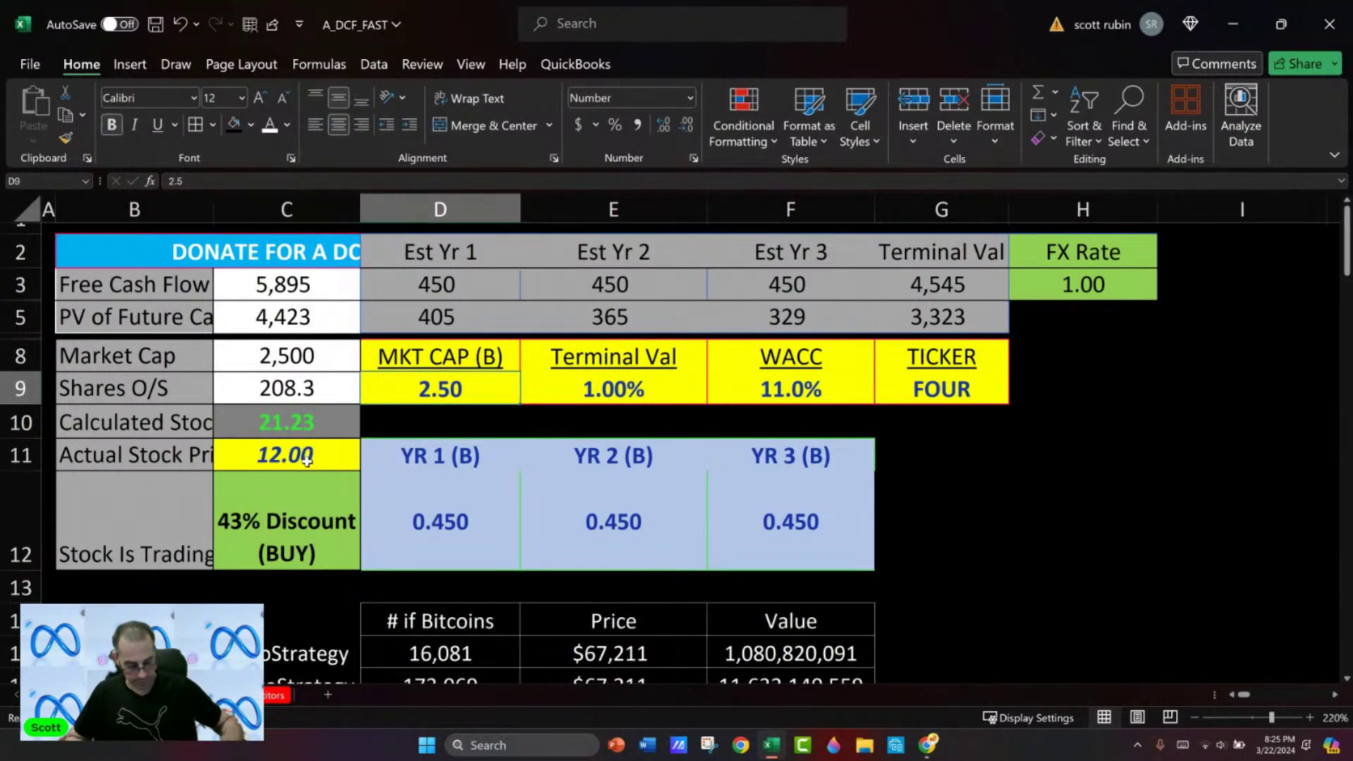
type("2.7")
key("Return")
Switch back to Chrome and copy the ticker SGAMF from the Yahoo Finance quote for Sega Sammy Holdings.
key("alt+Tab")
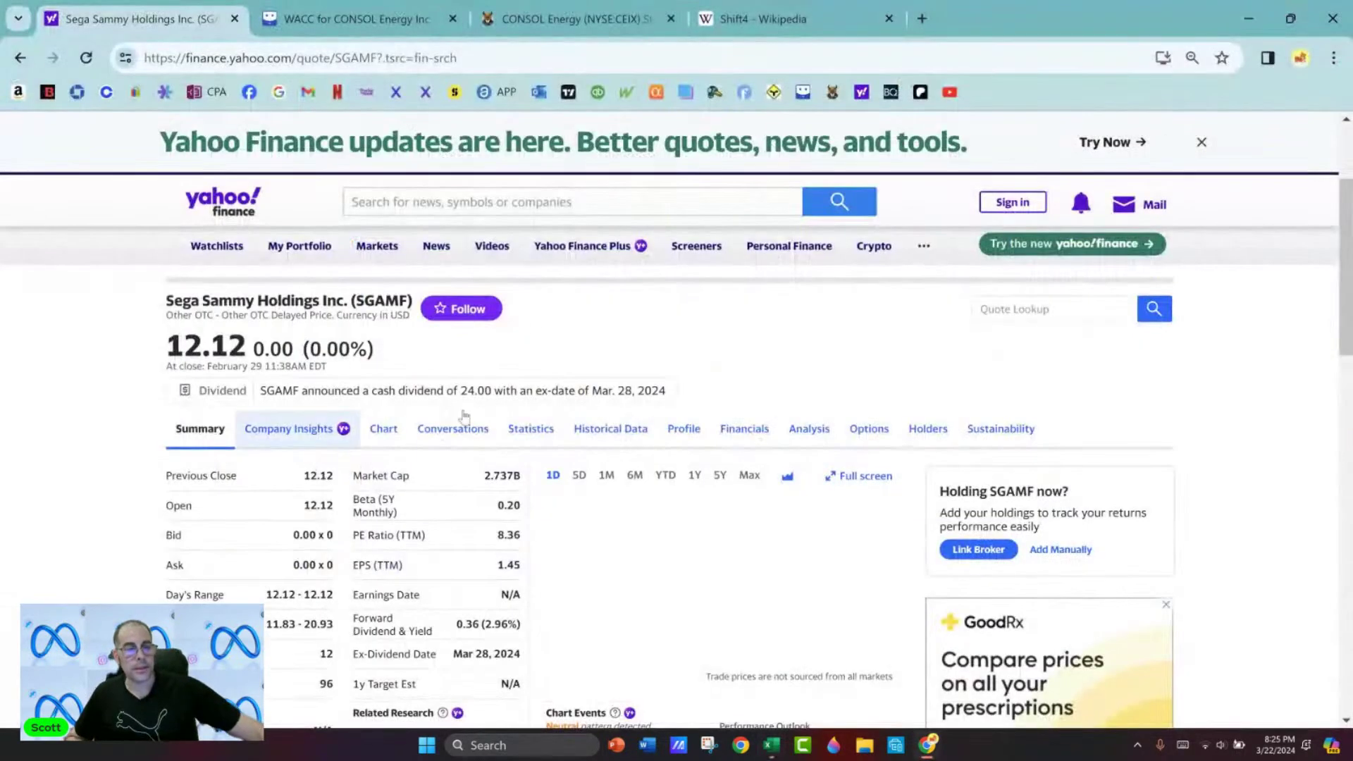
left_click(408, 19)
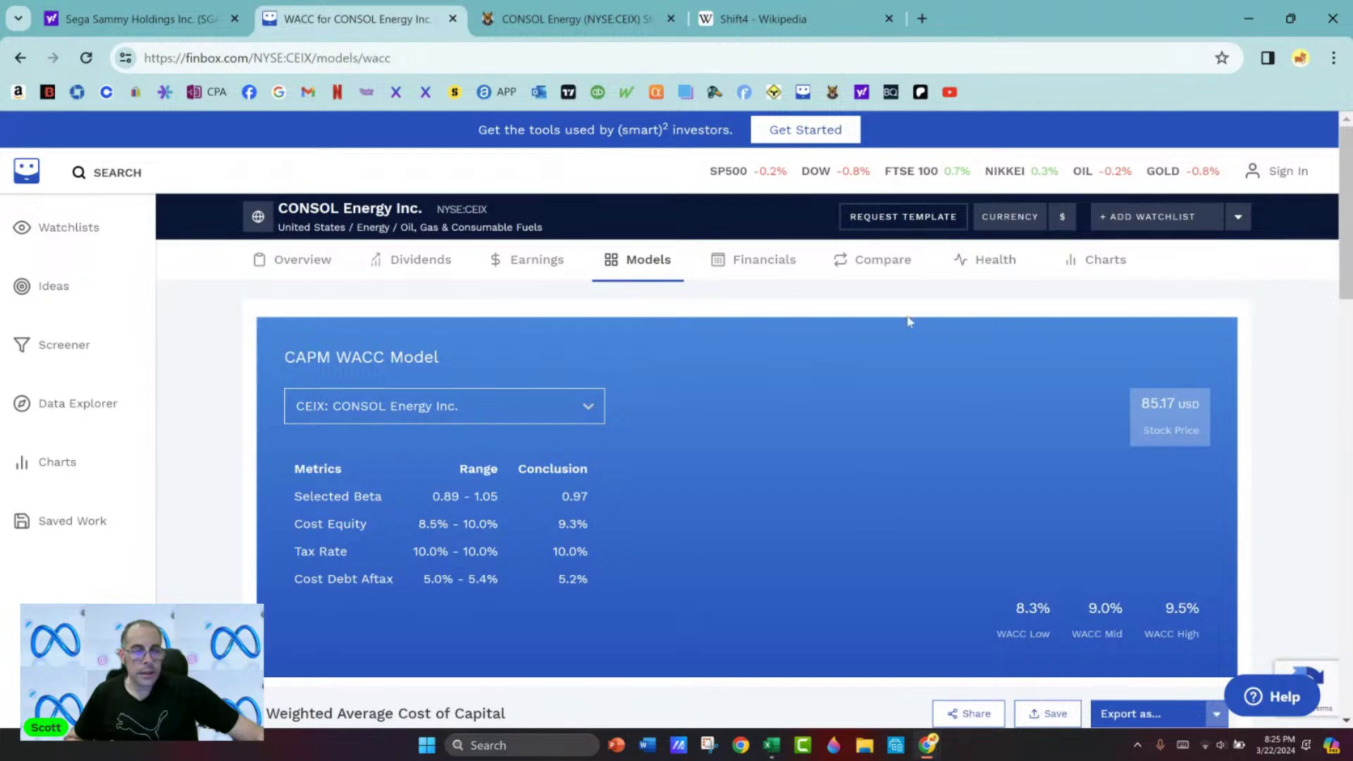
left_click(141, 19)
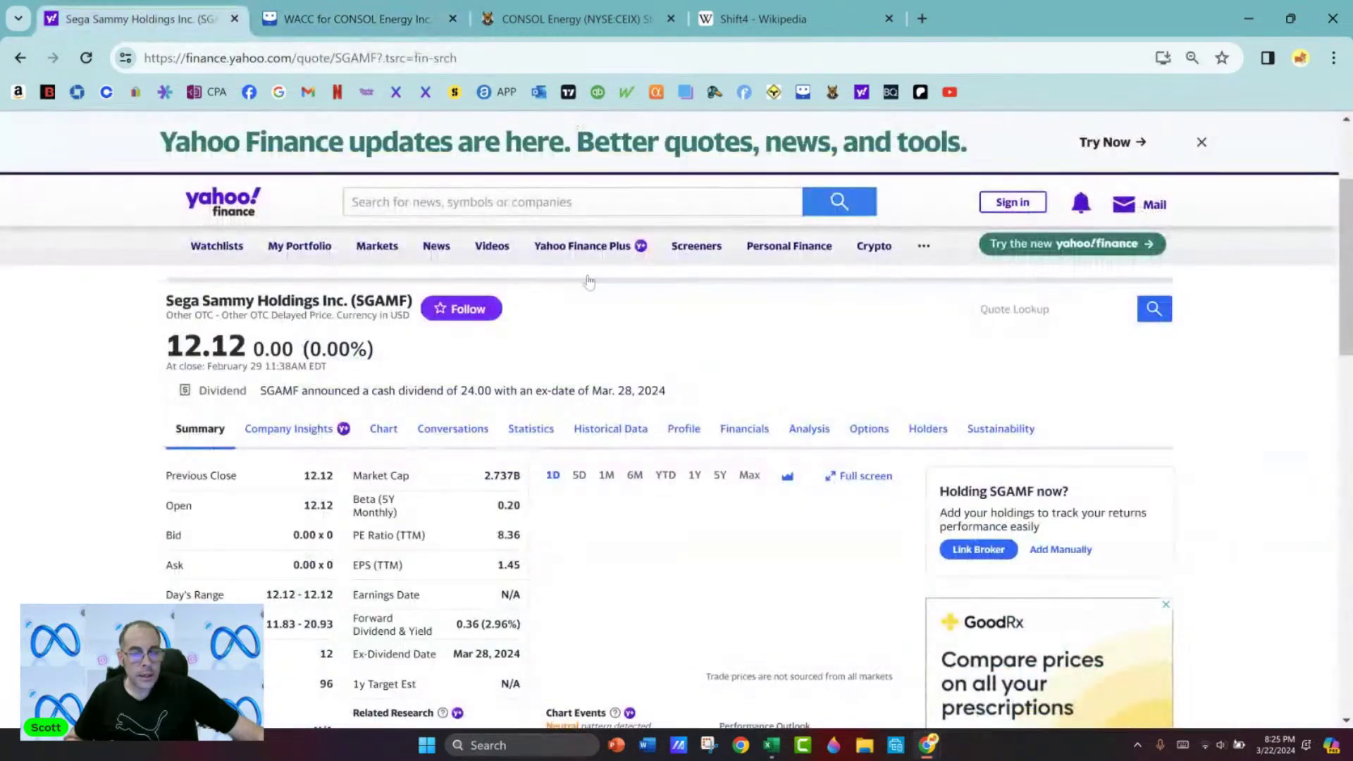
left_click_drag(360, 303, 405, 302)
key("ctrl+c")
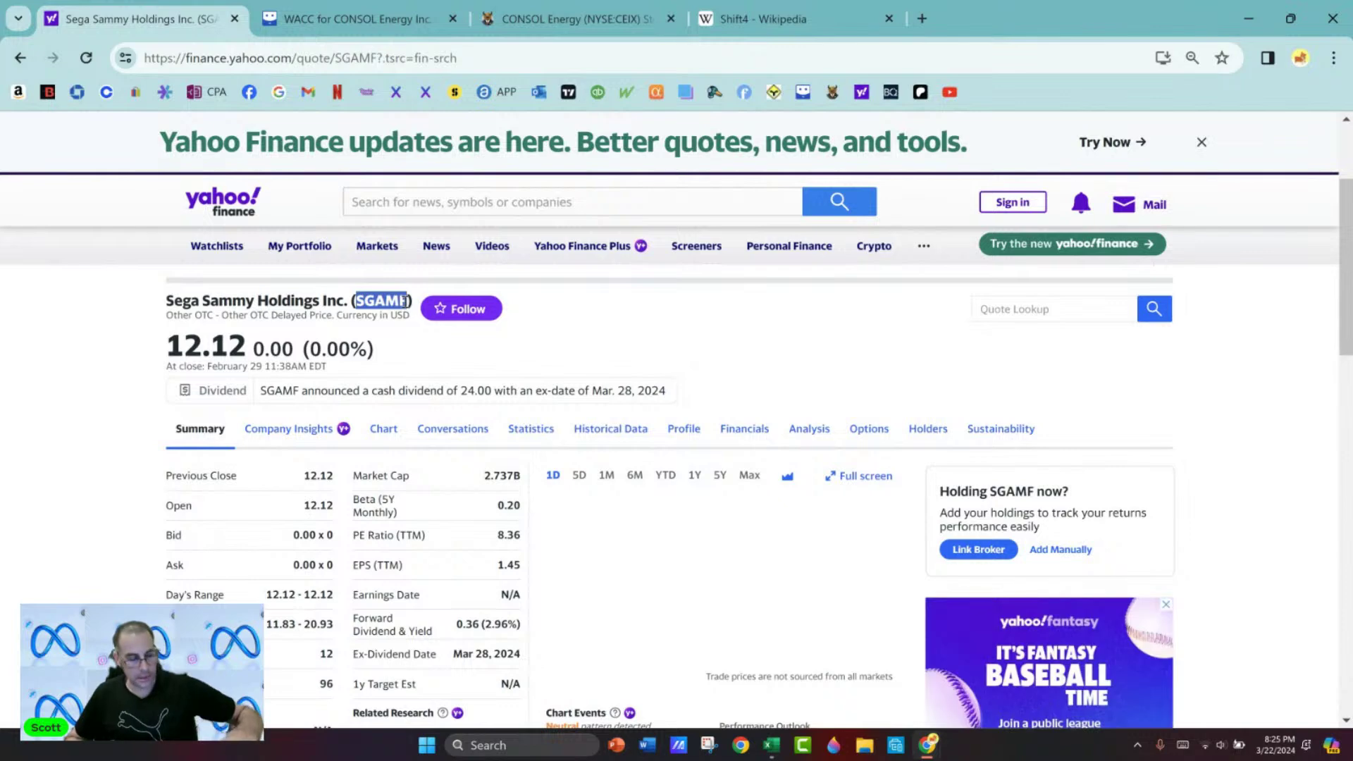
Search finbox for the copied ticker SGAMF and open the WACC model for Sega Sammy Holdings Inc.
left_click(356, 19)
left_click(109, 172)
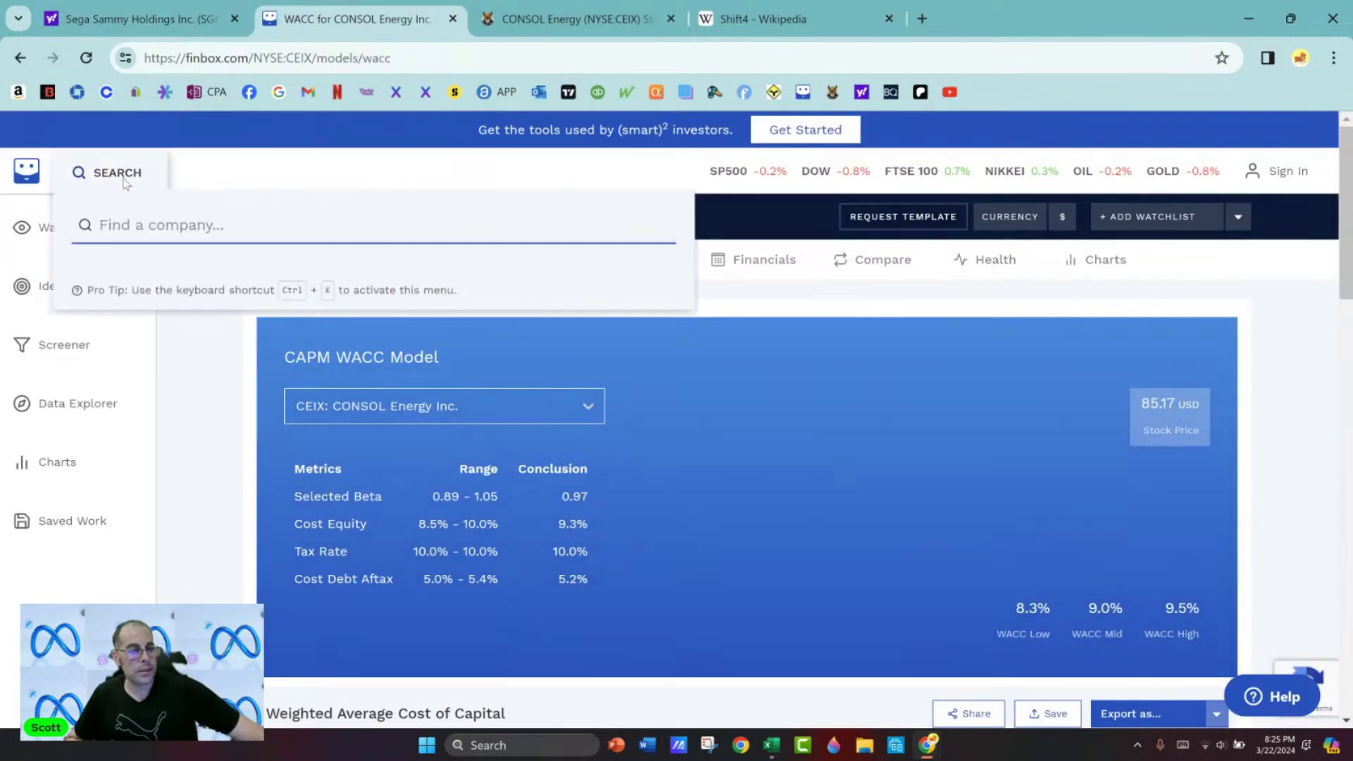
left_click(167, 226)
key("ctrl+v")
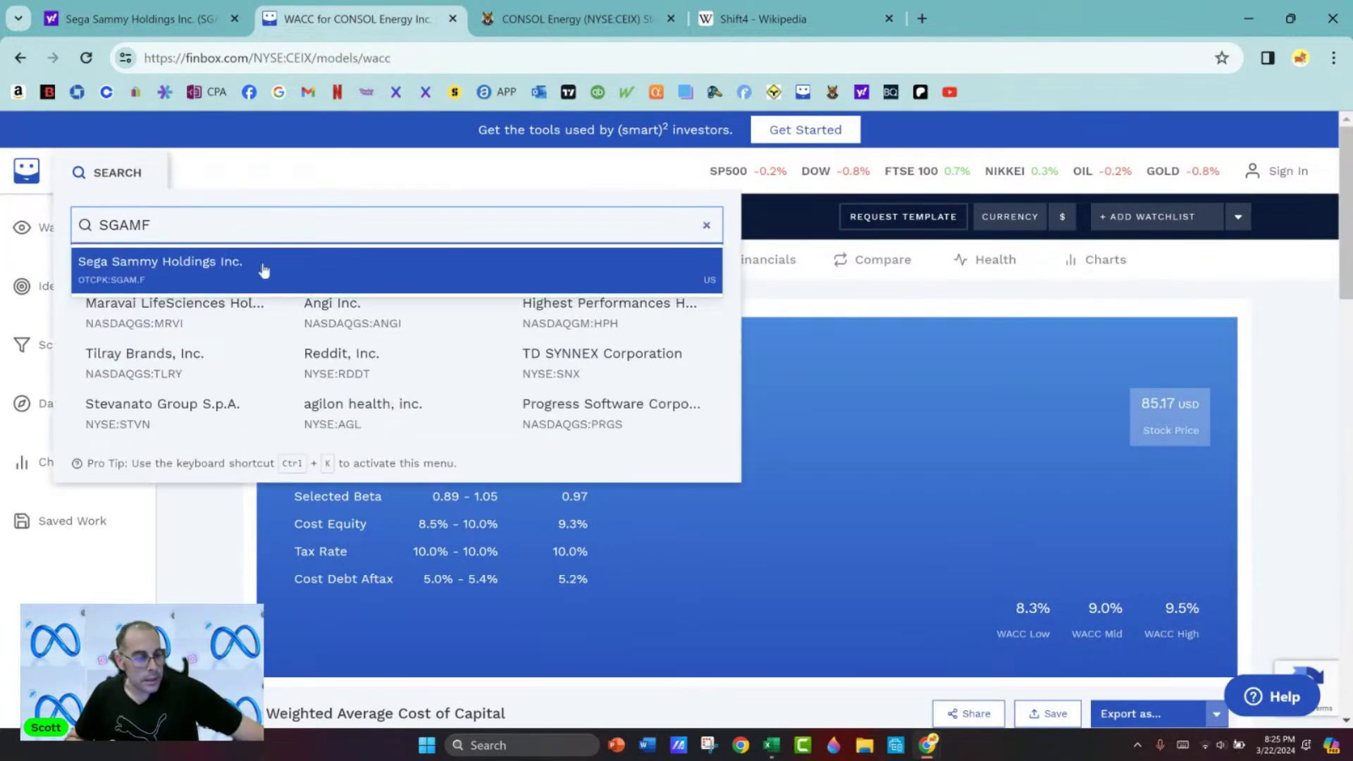
left_click(263, 269)
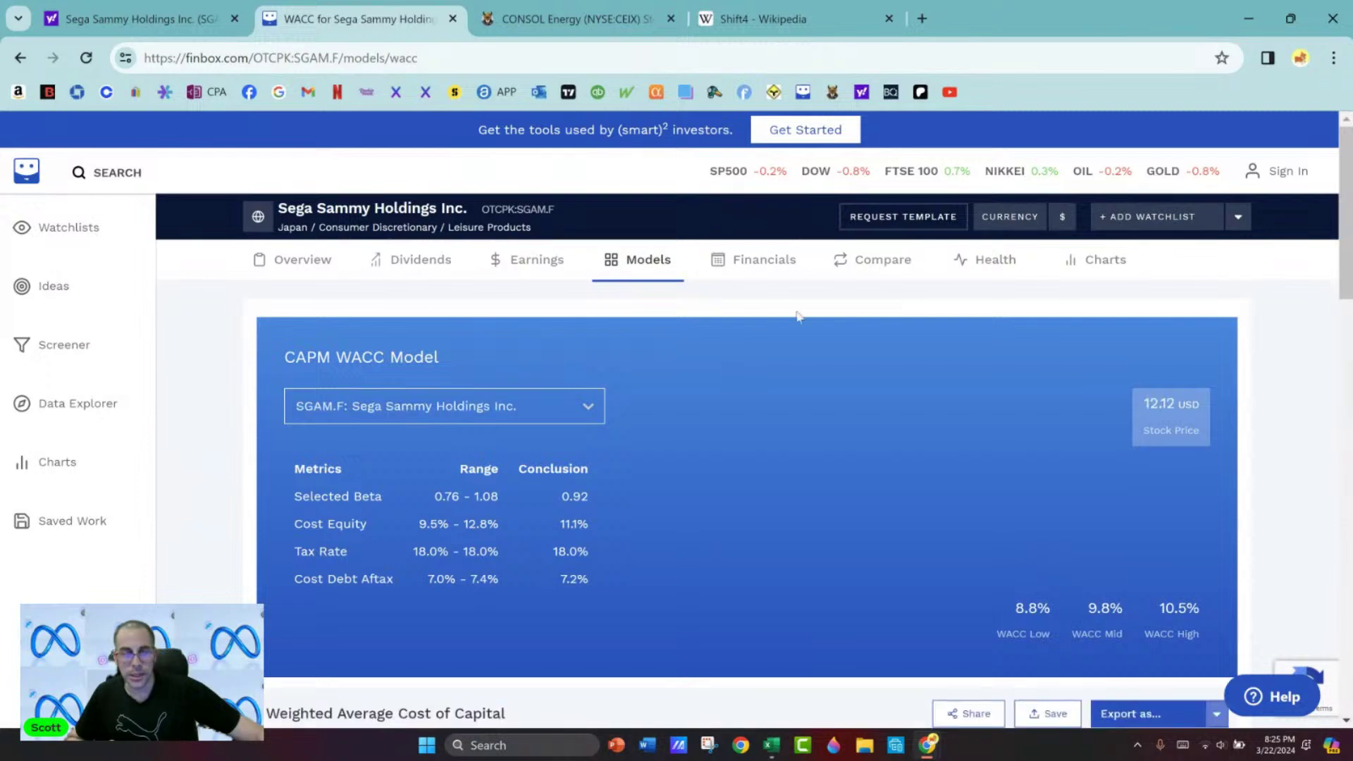
Switch to the DCF workbook in Excel and set the WACC to 8.8%.
left_click(141, 19)
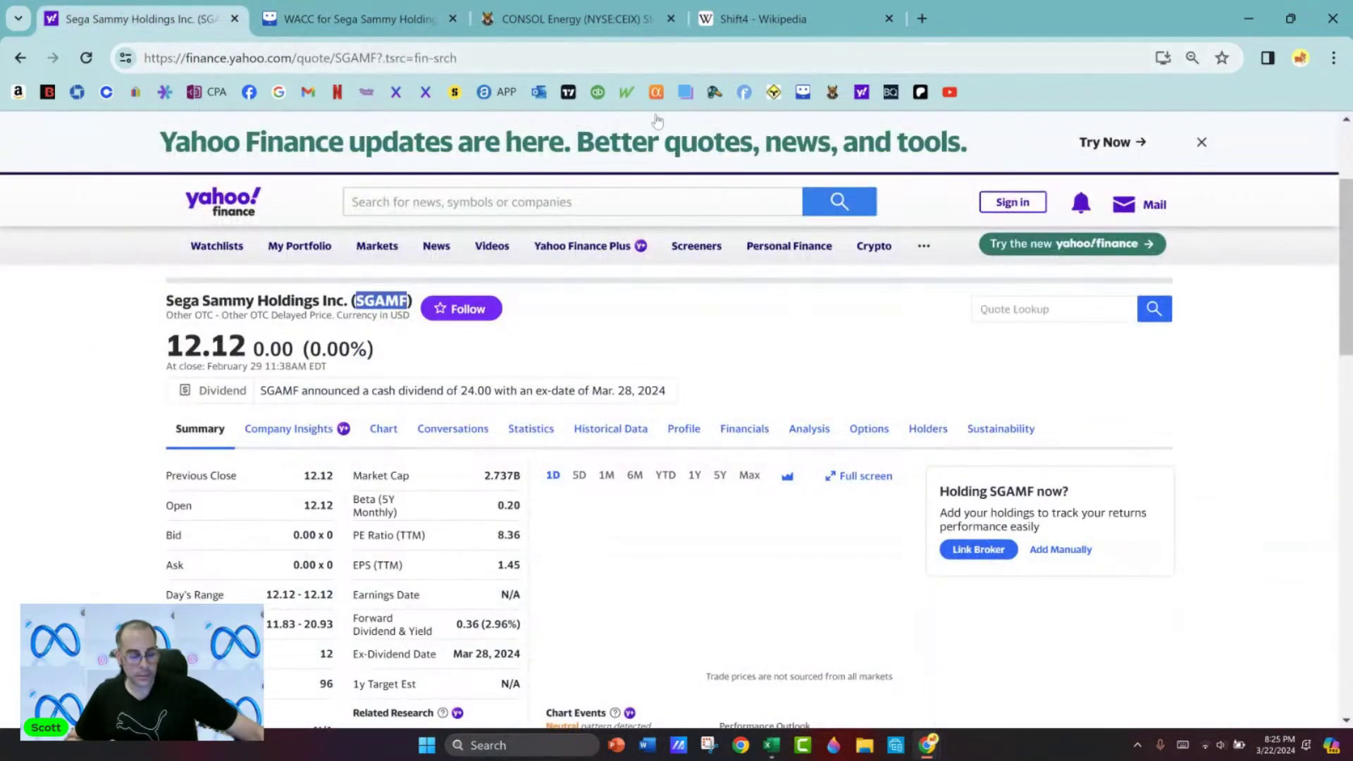
key("alt+Tab")
key("Right")
key("Right")
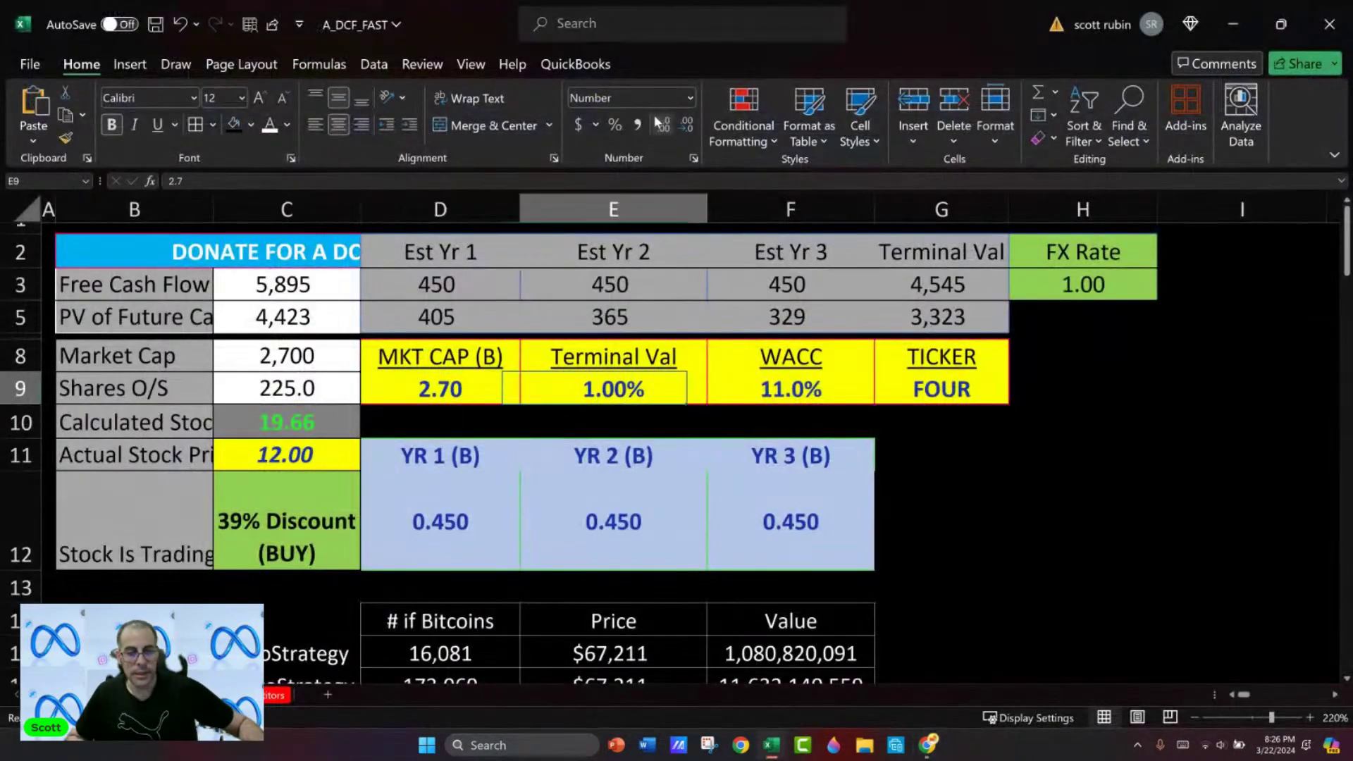
type("8.8")
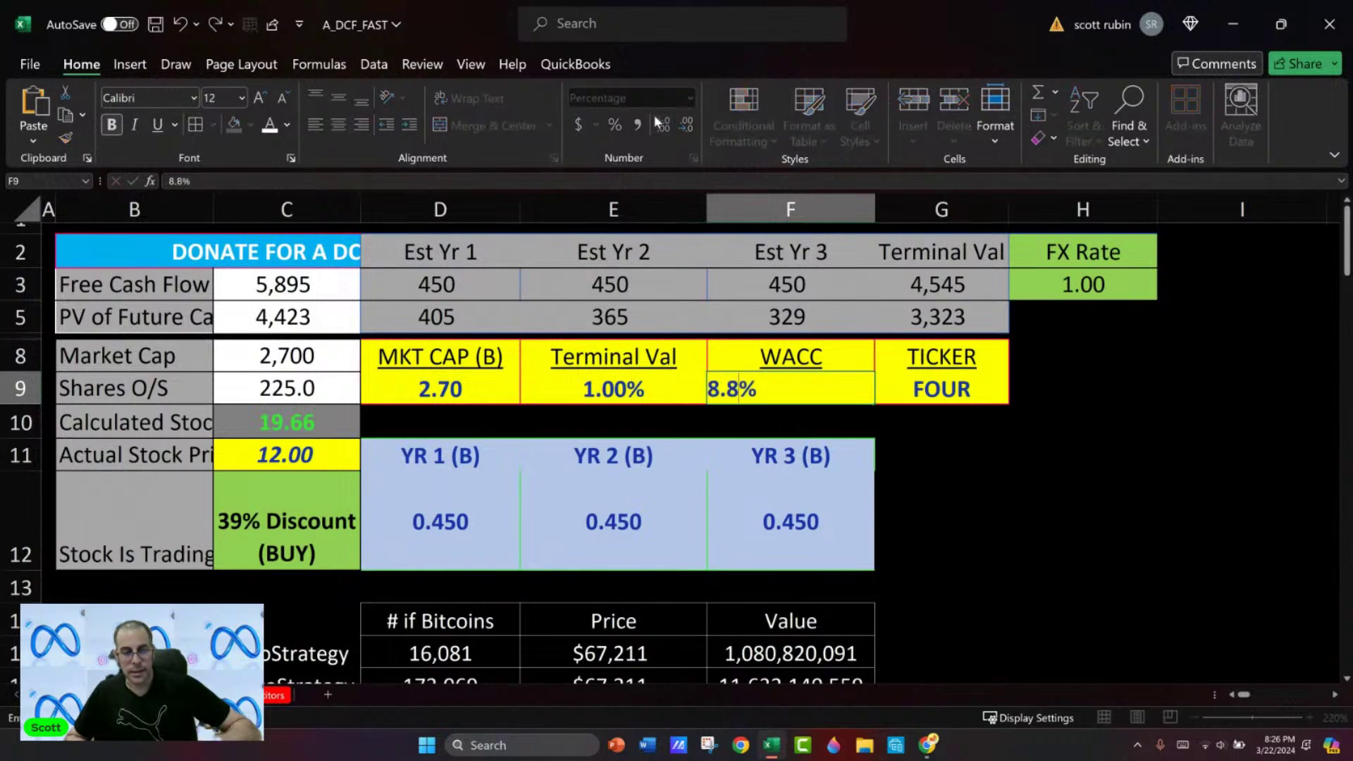
key("Return")
Compare Sega Sammy's quote and finbox WACC model in Chrome with the DCF valuation in Excel.
key("alt+Tab")
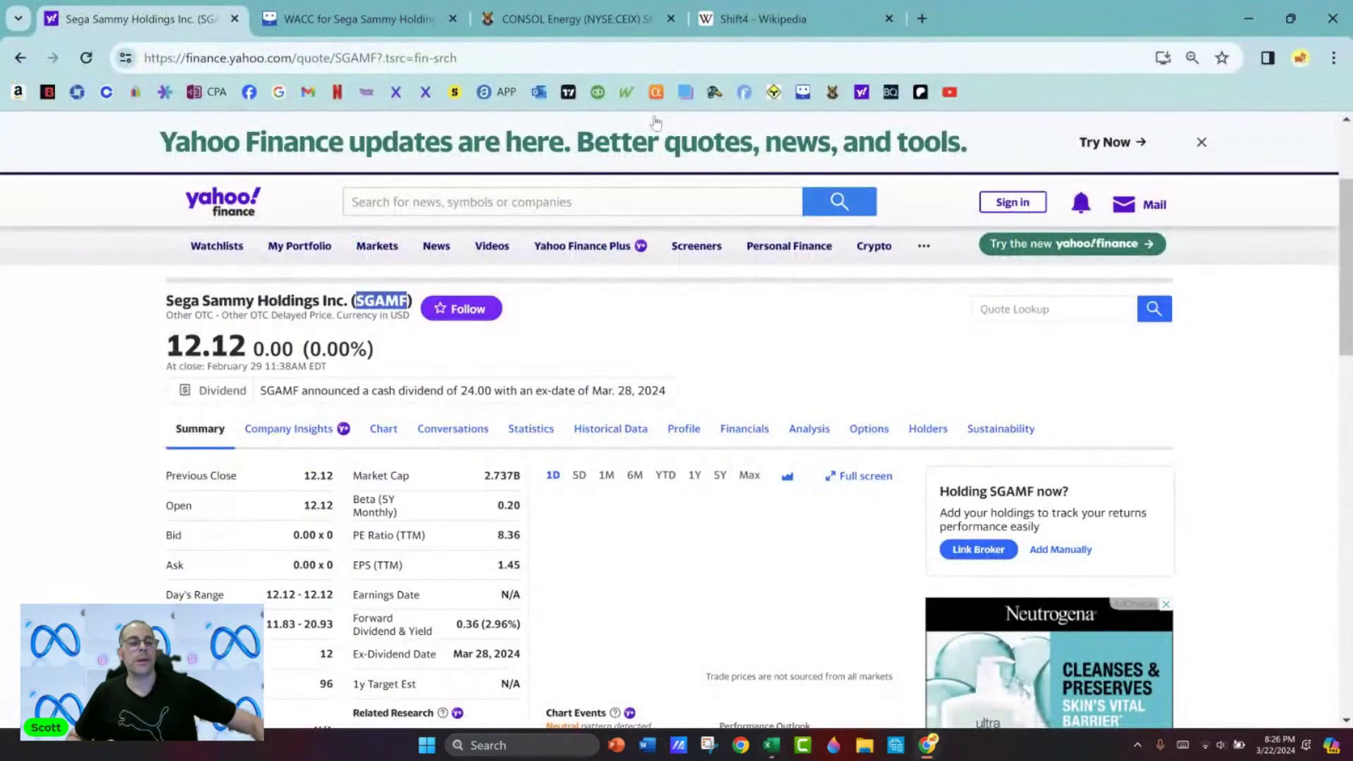
left_click(346, 21)
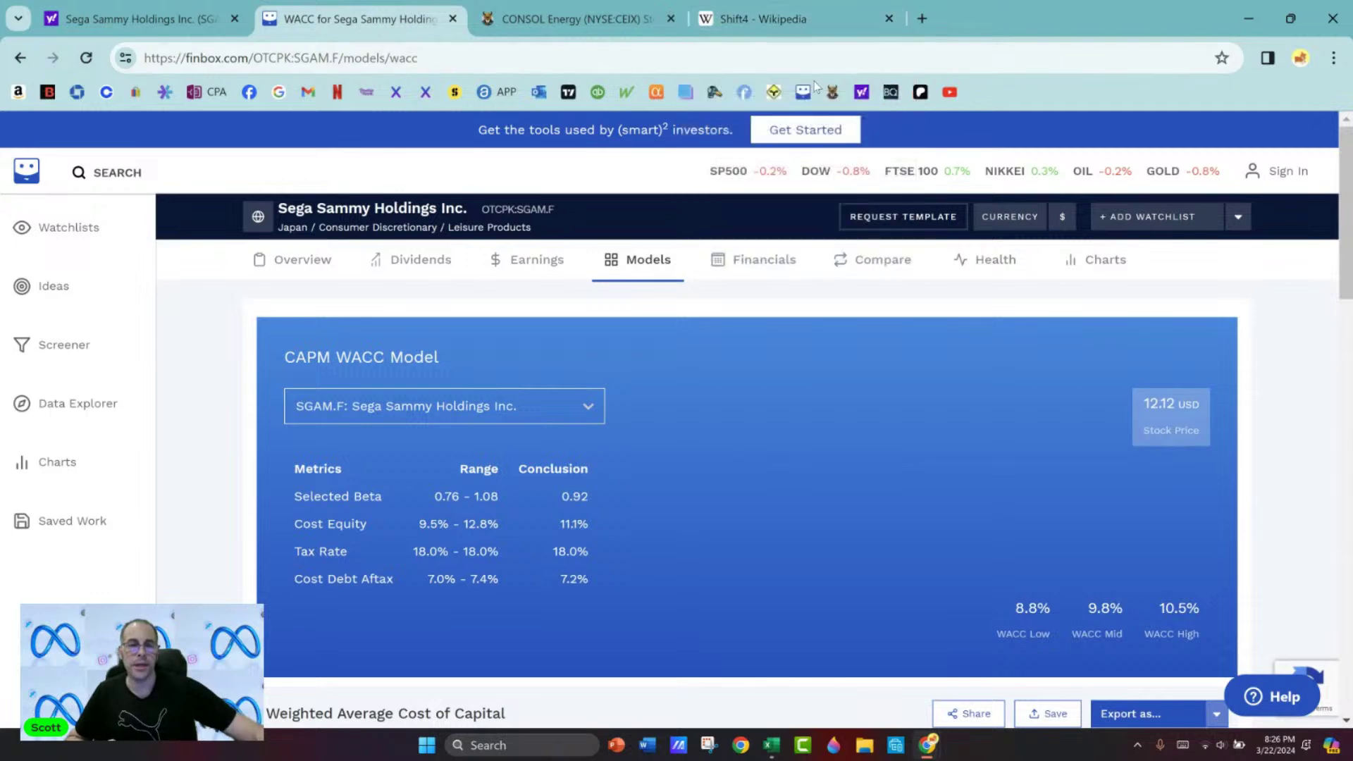
key("alt+Tab")
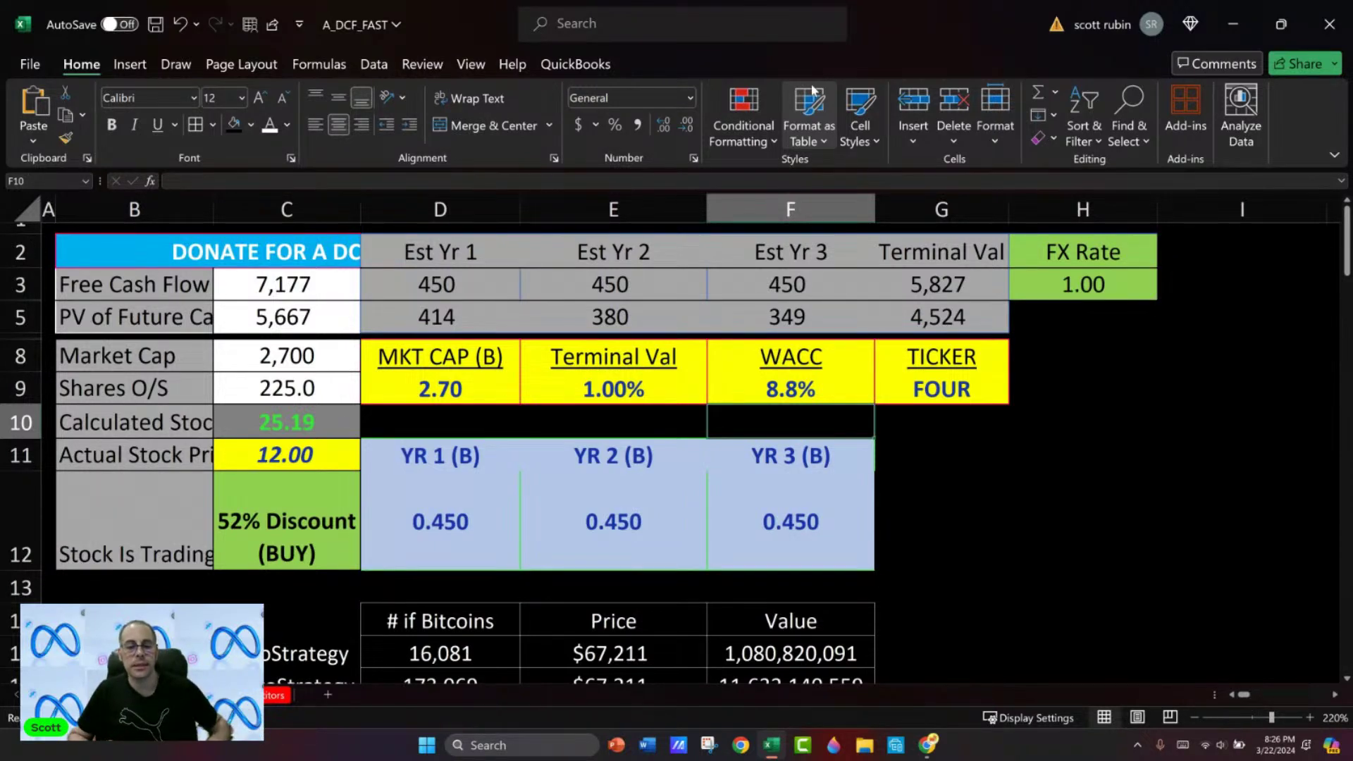
key("alt+Tab")
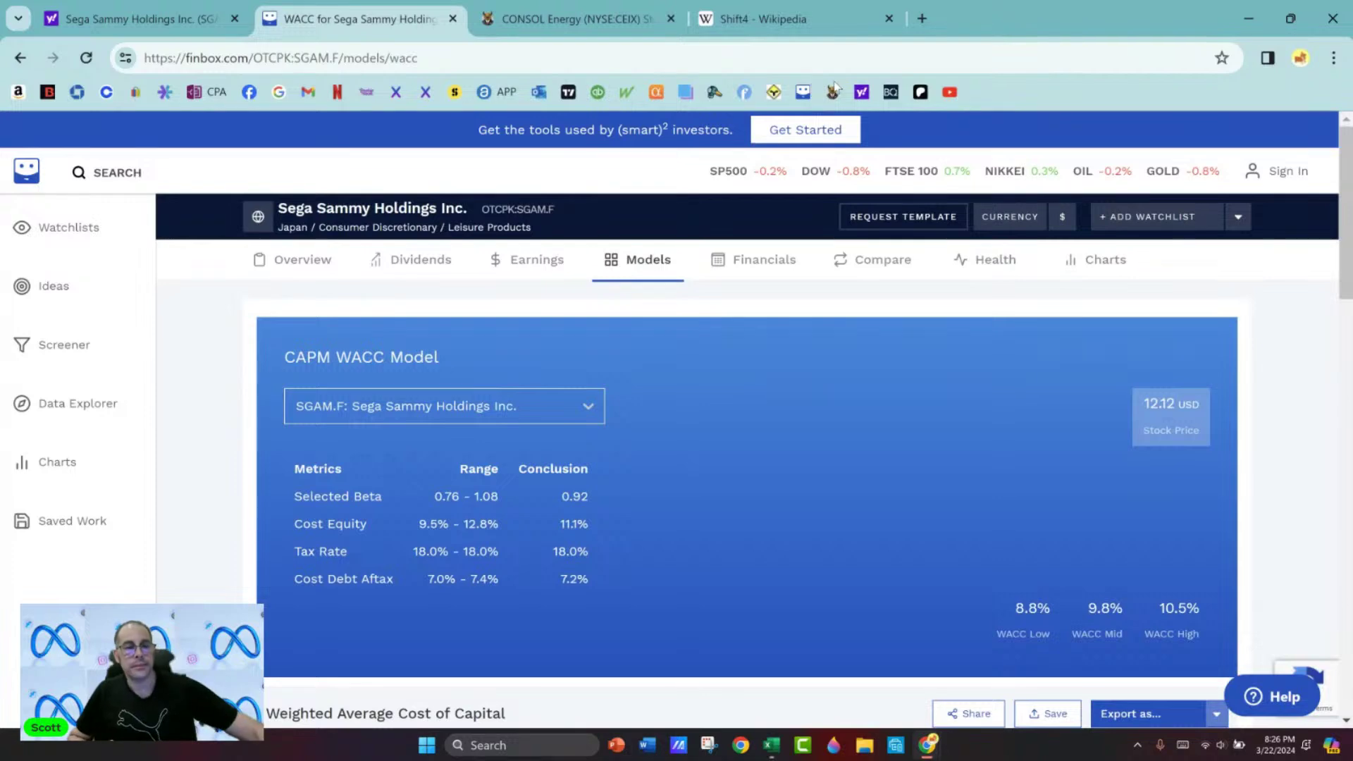
key("alt+Tab")
key("alt+Tab")
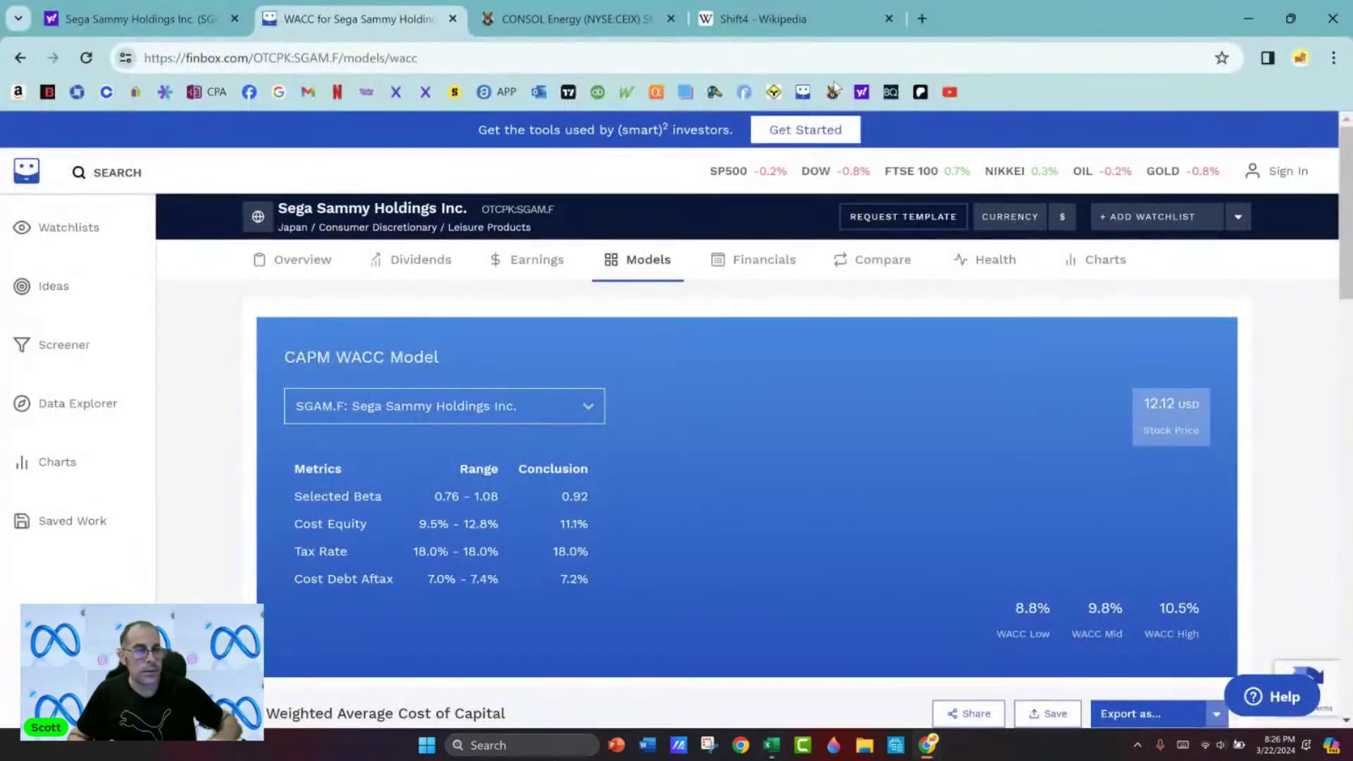
Copy the SGAMF ticker from Yahoo Finance, search for it on Simply Wall St and open Sega Sammy Holdings (TSE:6460).
left_click(211, 19)
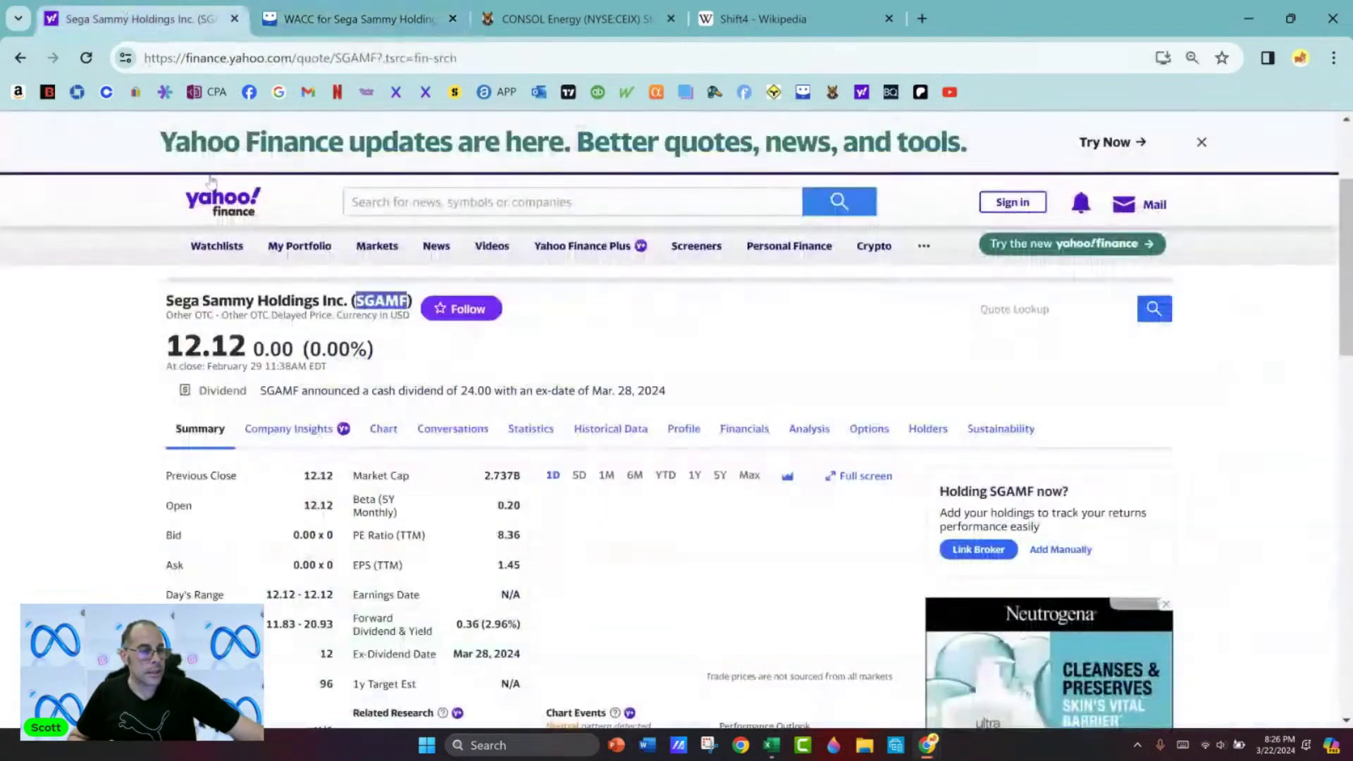
right_click(384, 307)
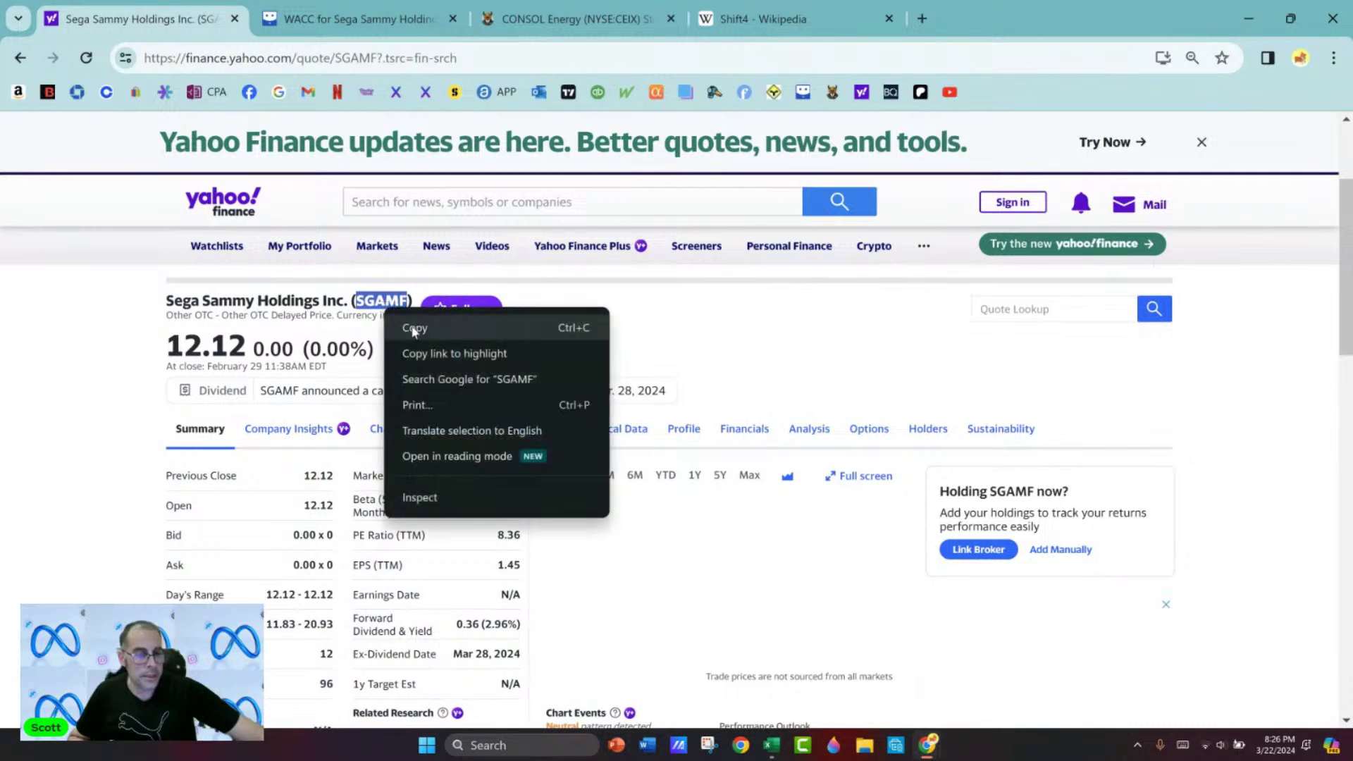
left_click(415, 328)
left_click(572, 19)
left_click(813, 138)
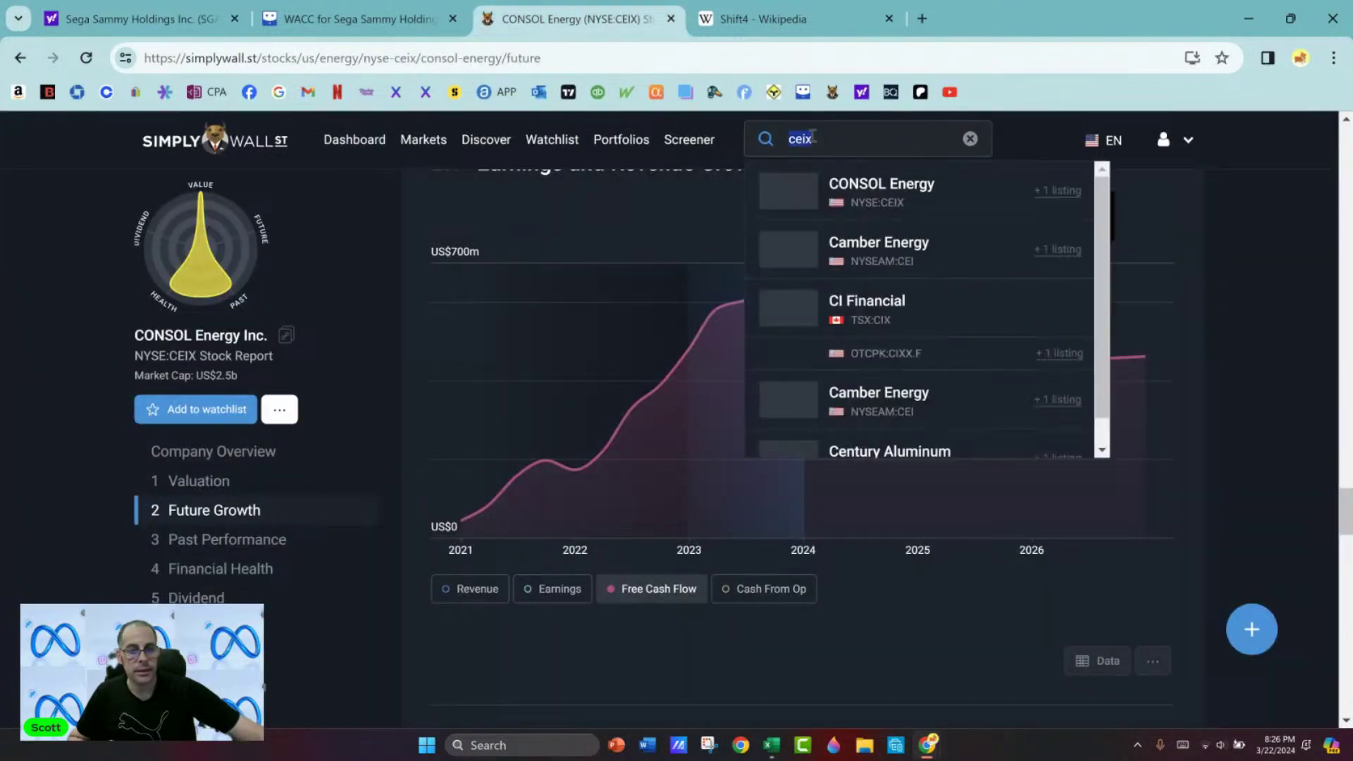
key("ctrl+v")
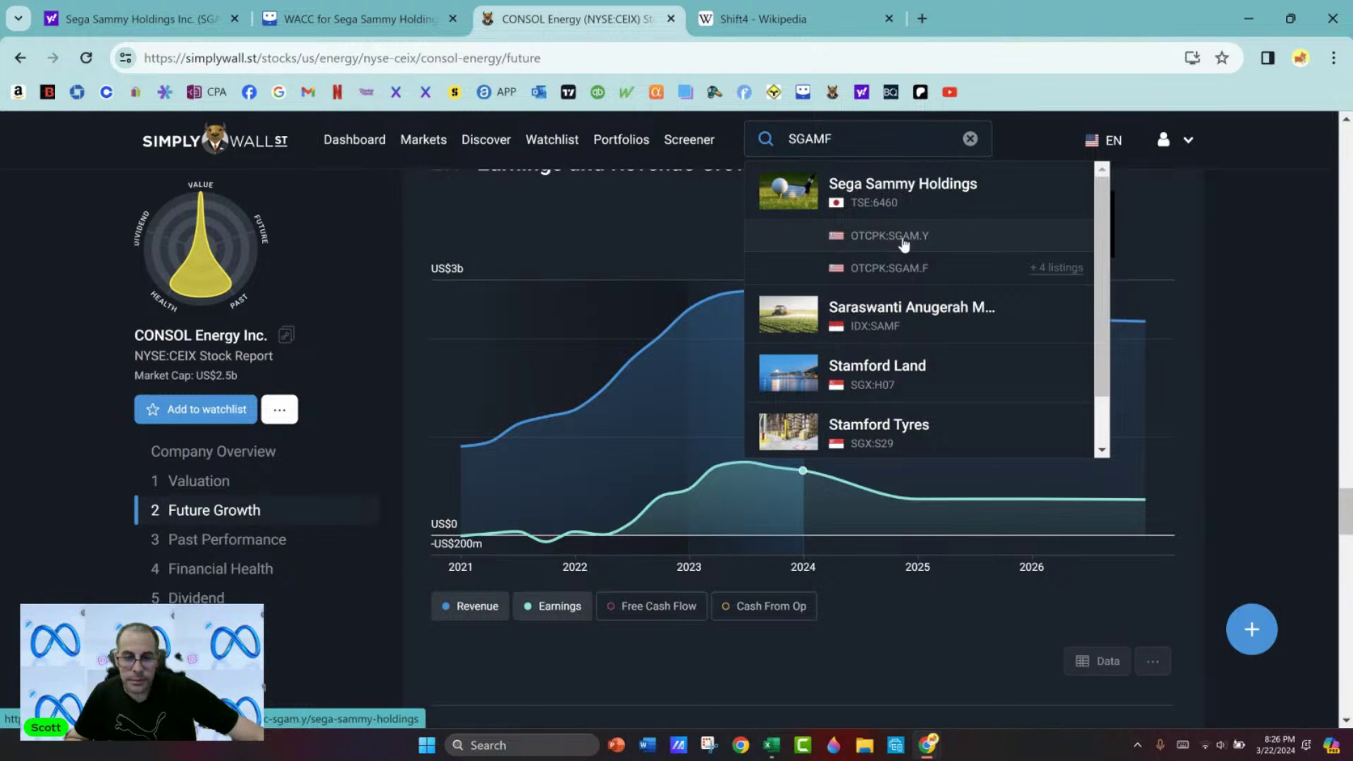
left_click(883, 184)
Open Sega Sammy's Future Growth section and show only free cash flow in the Earnings and Revenue Growth Forecasts chart.
left_click(246, 515)
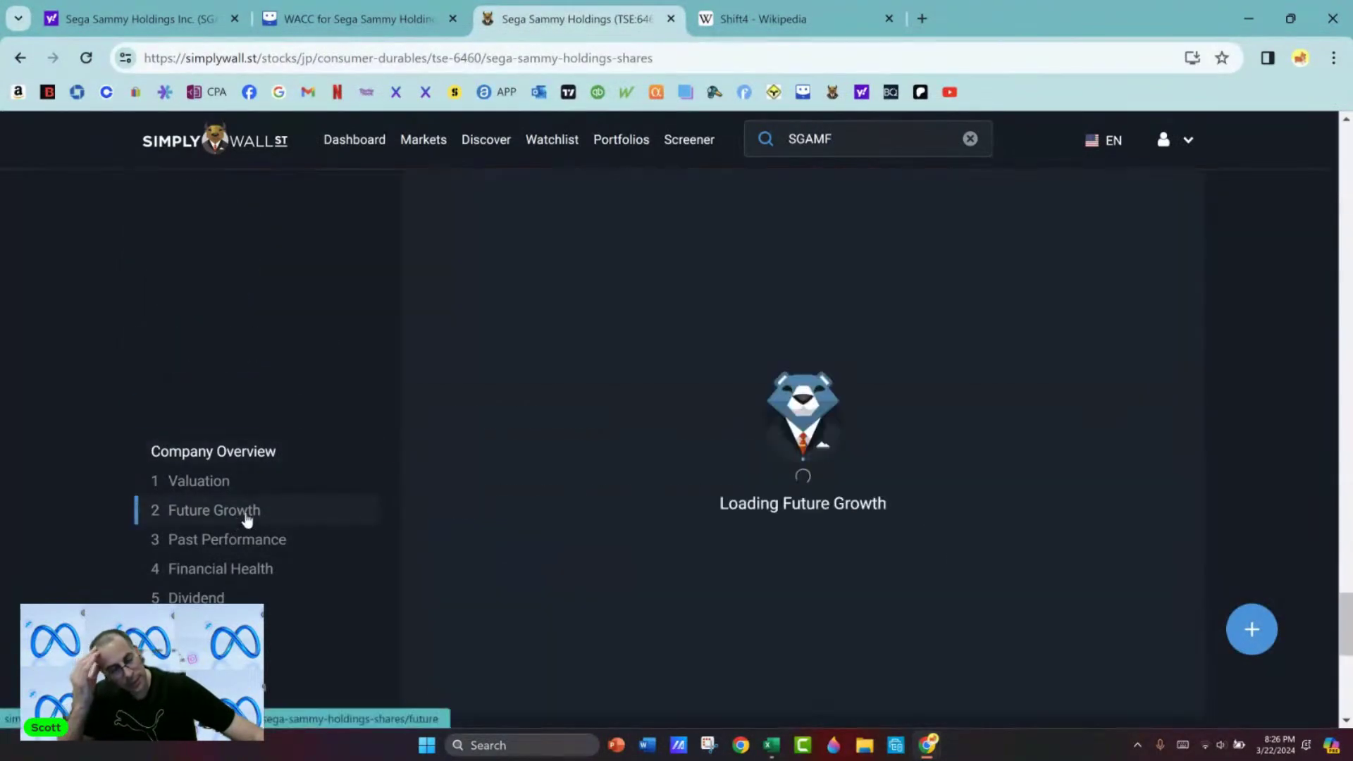
scroll(700, 316, "down", 7)
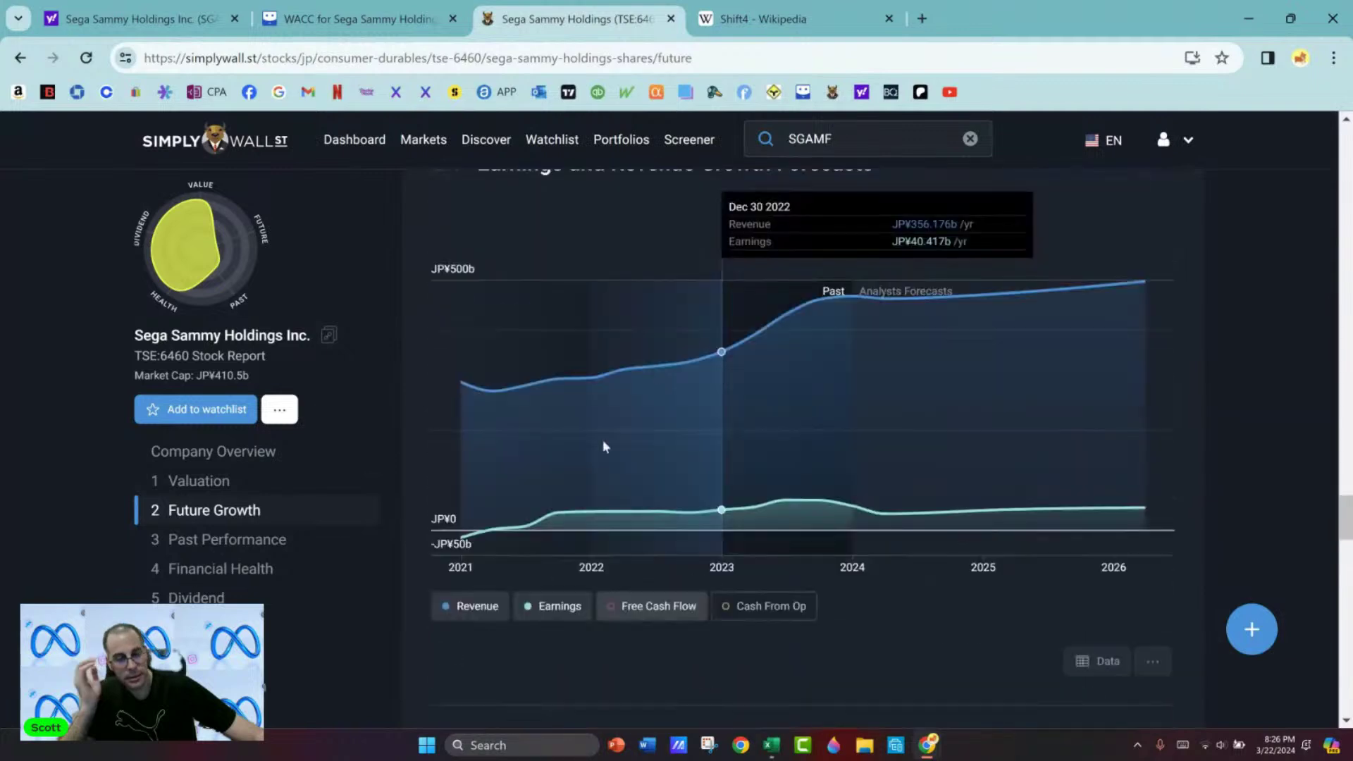
left_click(556, 606)
left_click(470, 589)
left_click(655, 589)
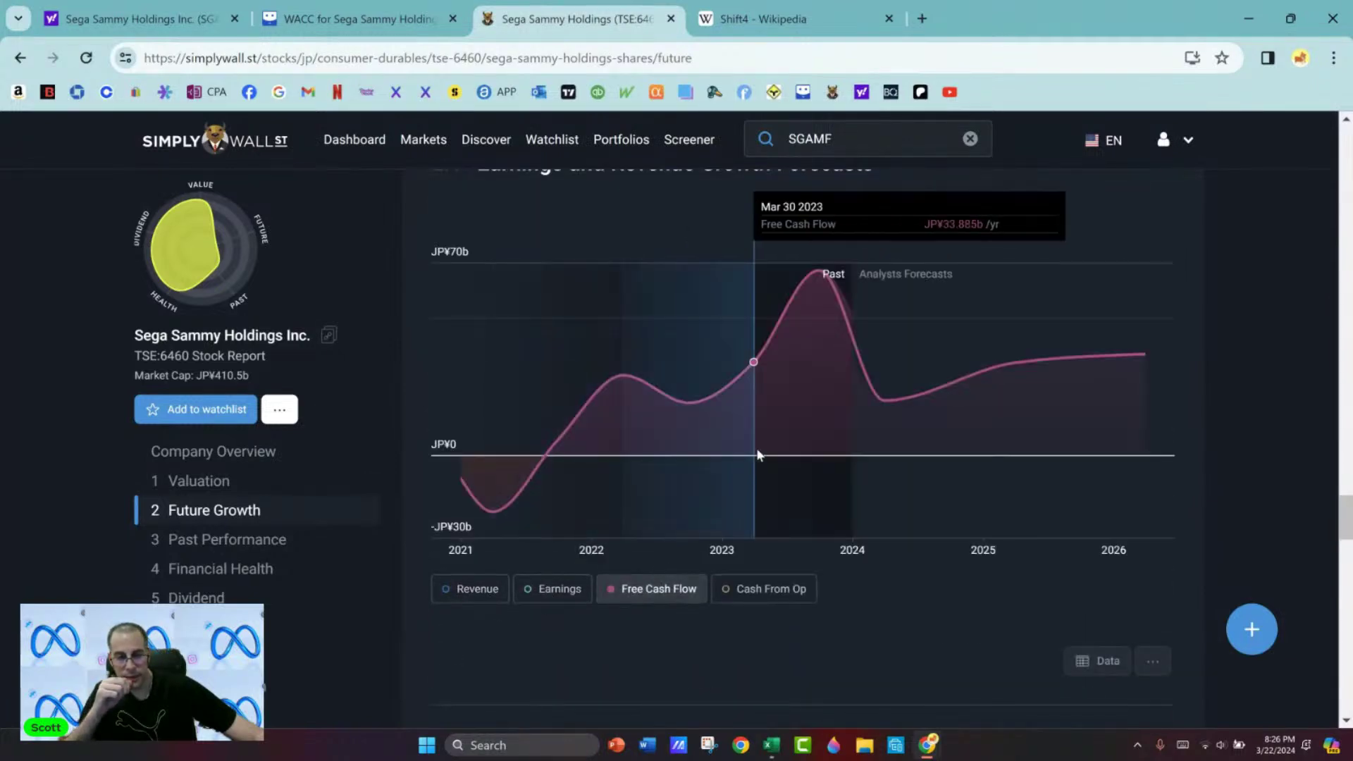
scroll(757, 455, "up", 1)
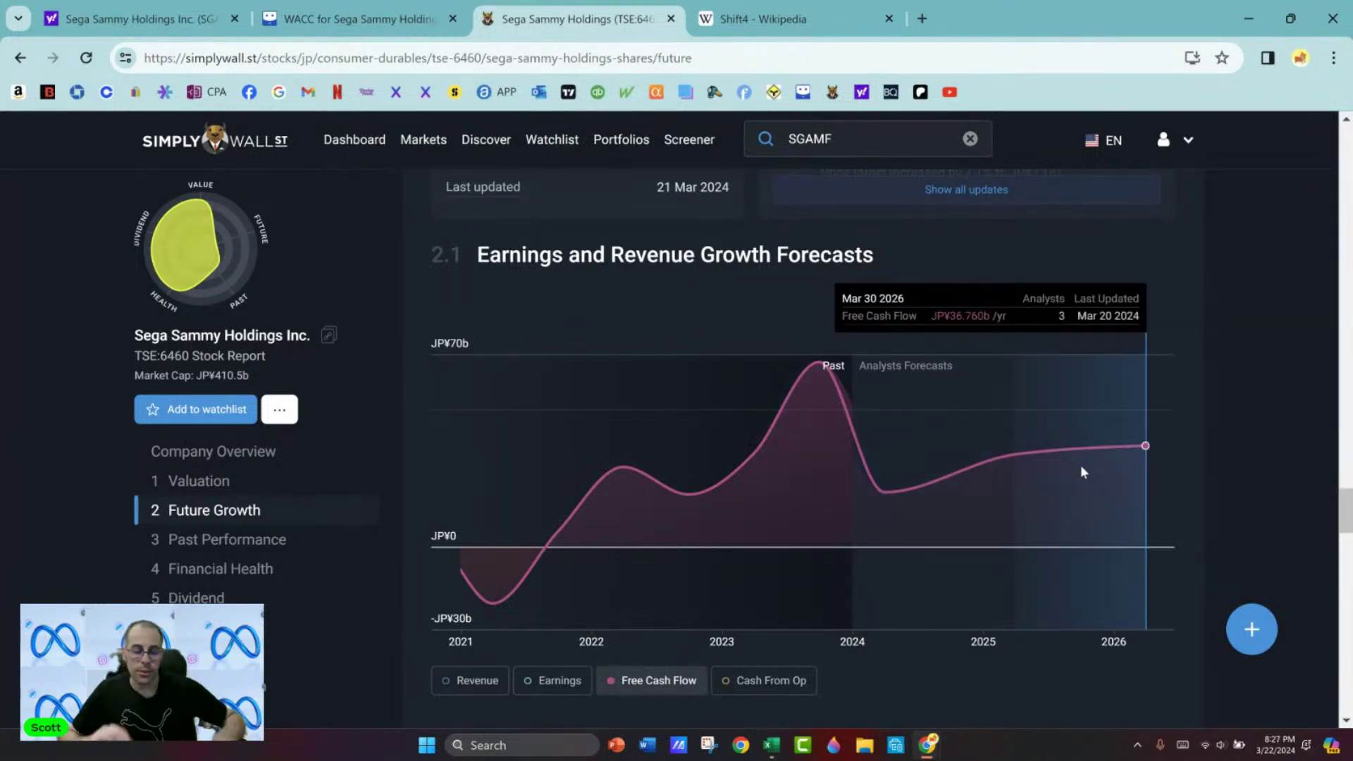
Switch to the DCF workbook in Excel and enter free cash flow forecasts of 20, 34 and 37 billion for years 1 to 3.
key("alt+Tab")
left_click(439, 510)
type("2")
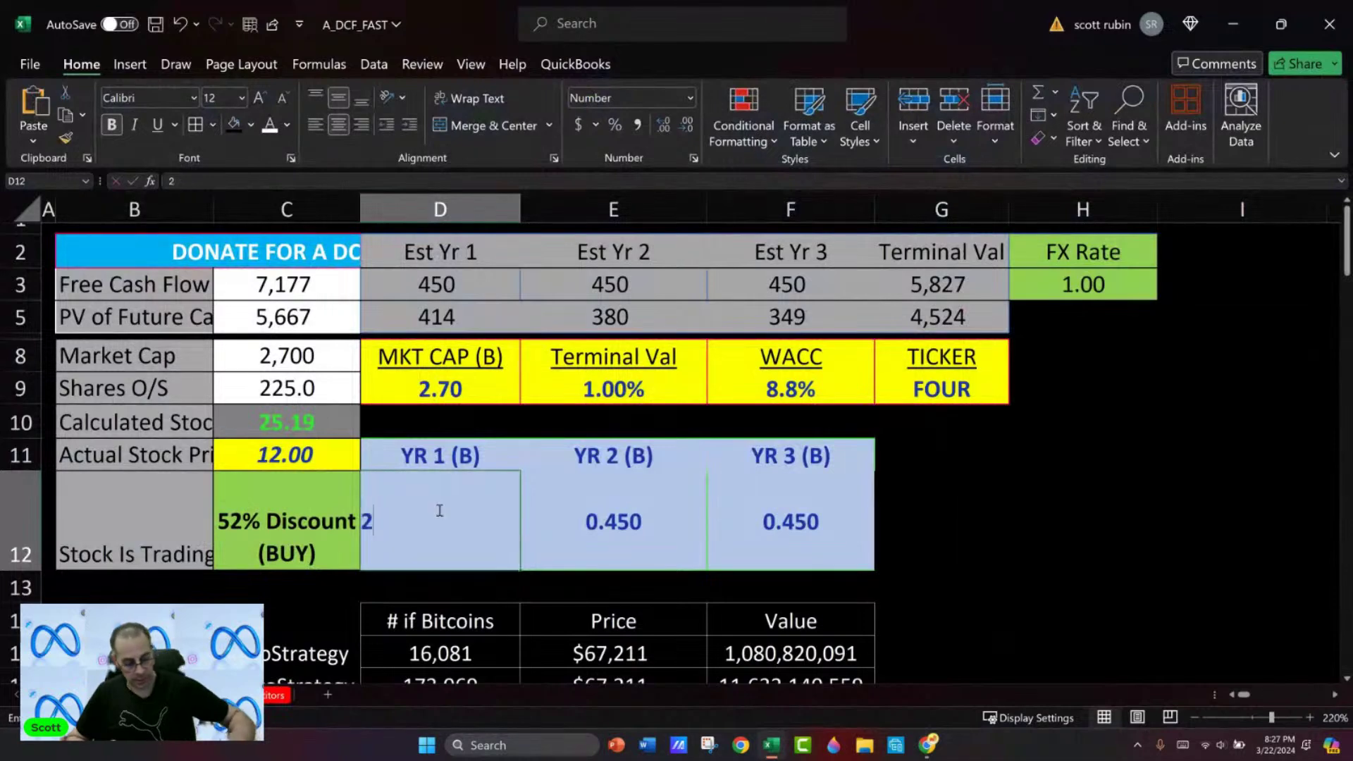
type("0")
key("Tab")
type("34")
key("Tab")
type("37")
key("Tab")
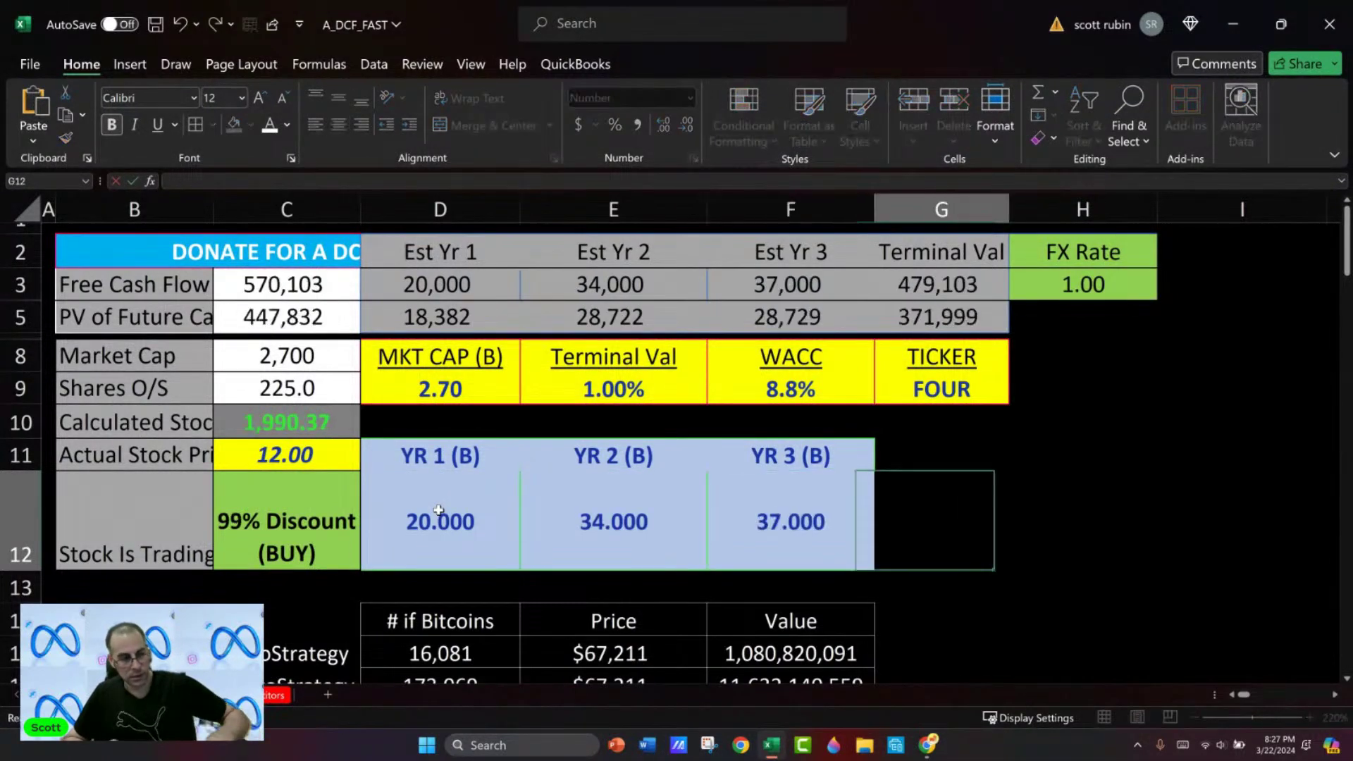
Switch to Chrome and look up the exchange rate with a search for "yen to usd", replacing the Shift4 Wikipedia page.
key("alt+Tab")
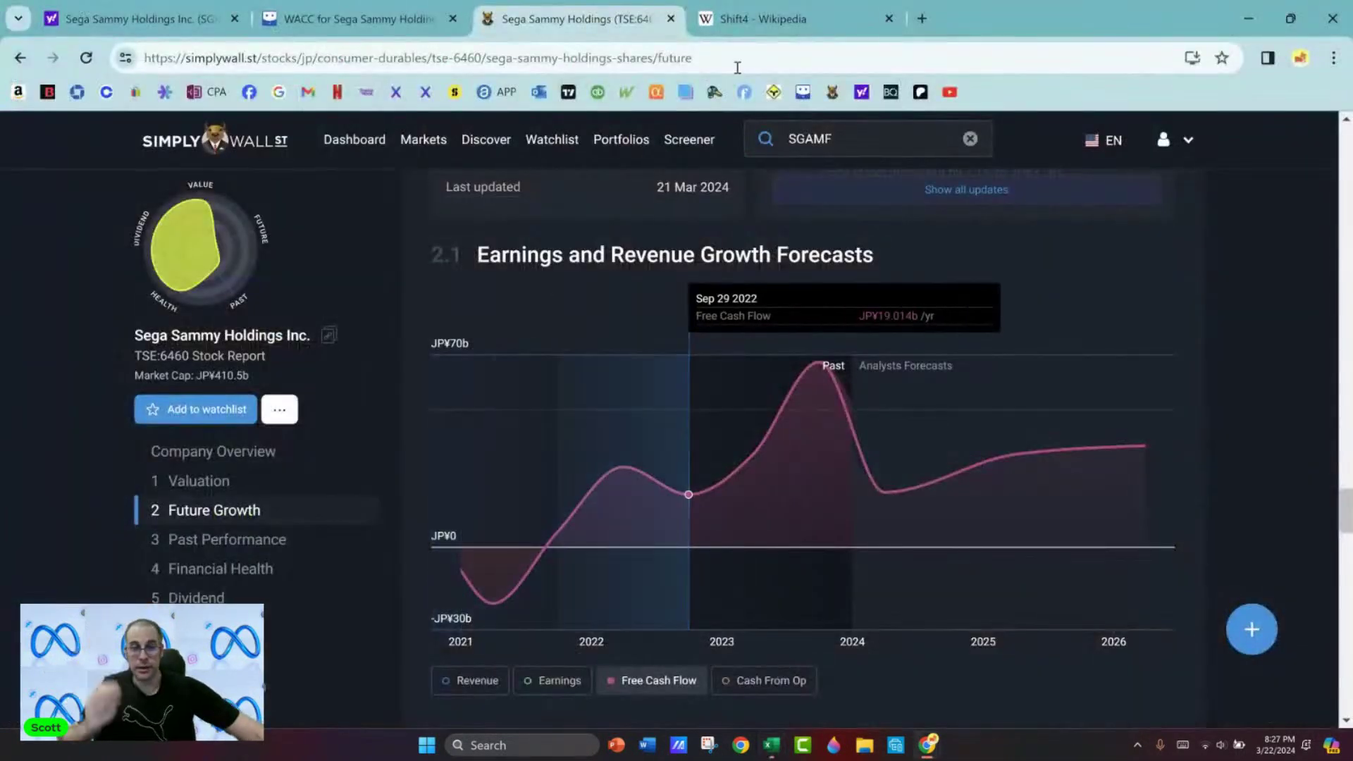
left_click(782, 19)
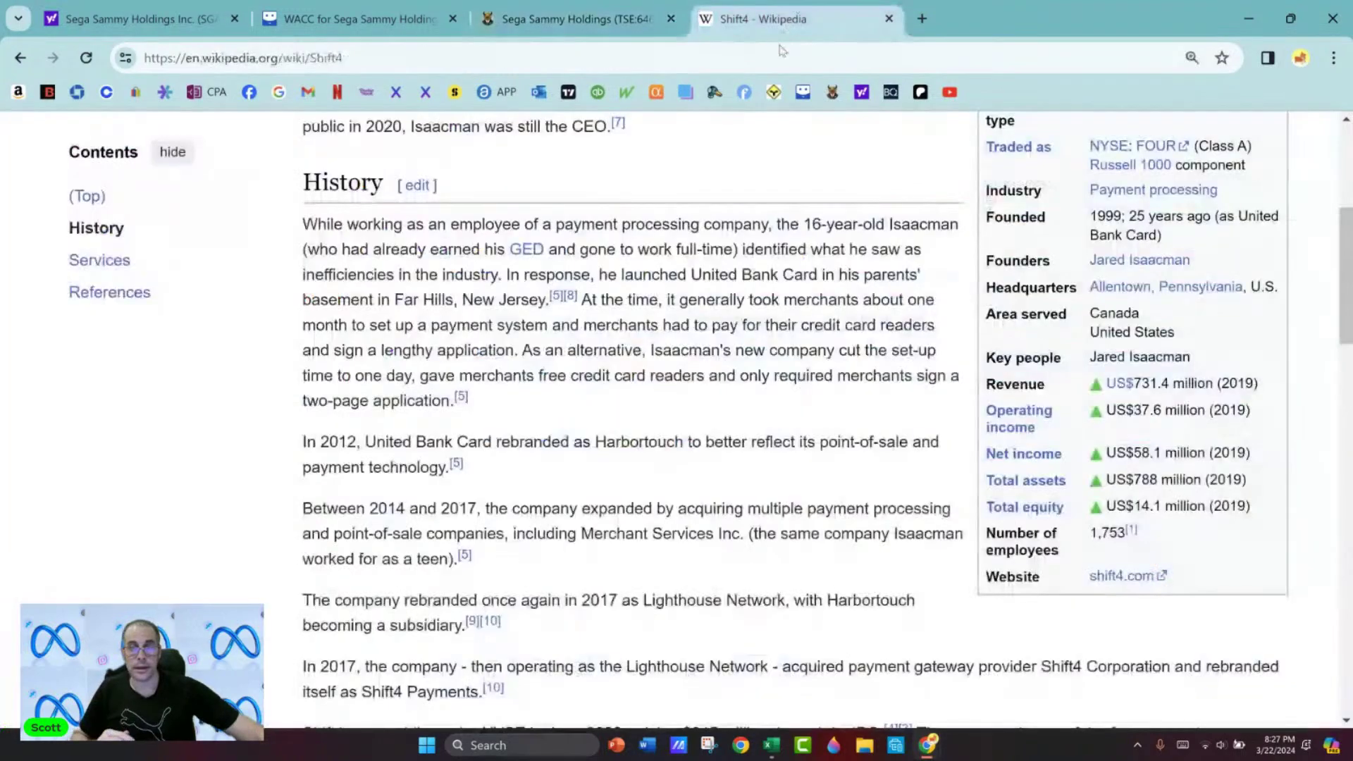
left_click(786, 63)
type("yen to usd")
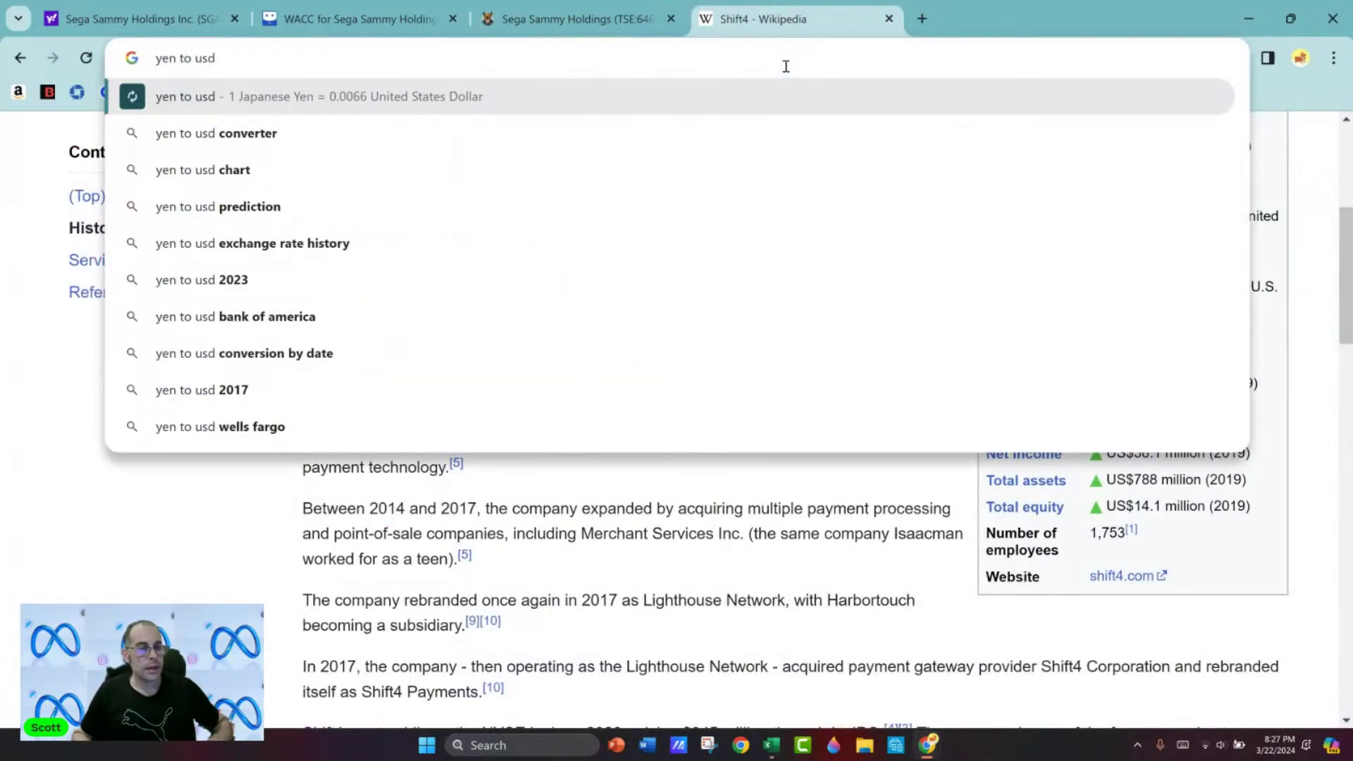
key("Return")
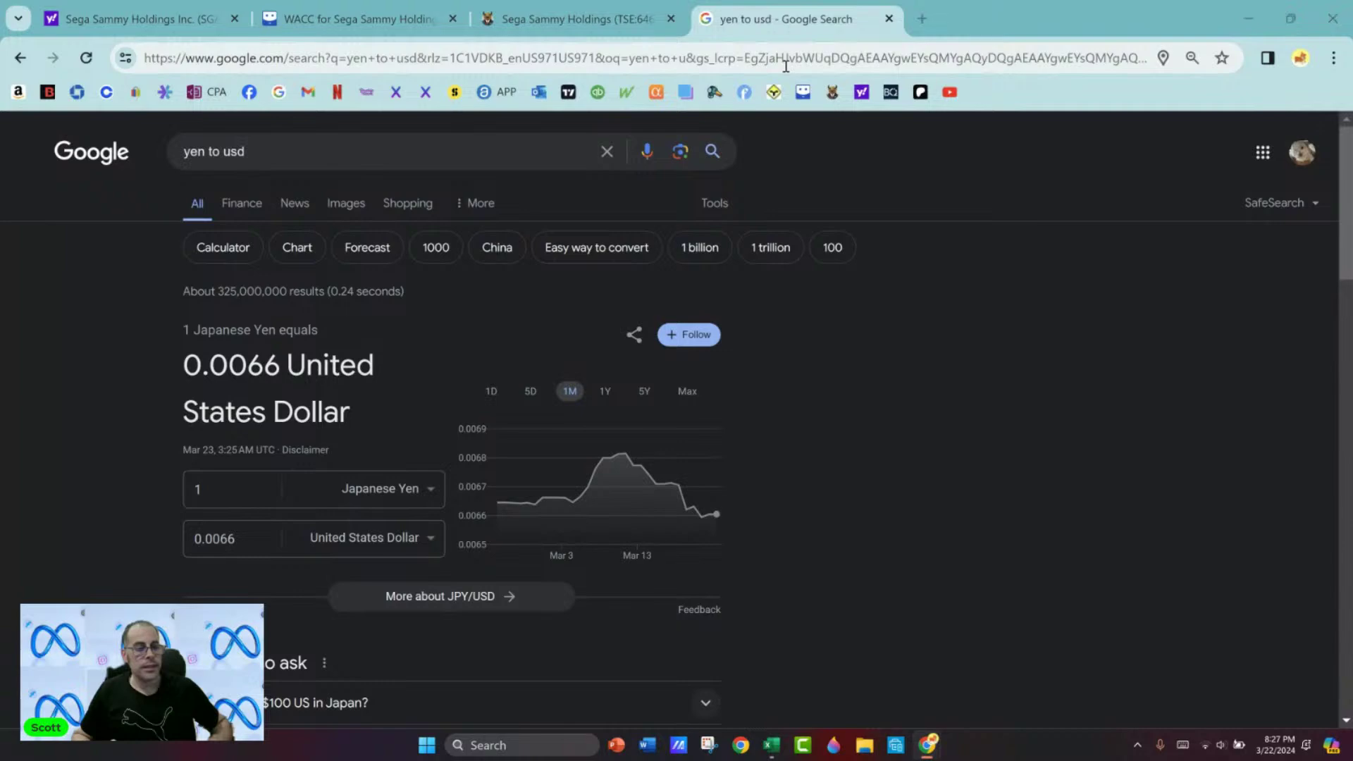
Switch to the DCF workbook in Excel and set the FX Rate to 0.0066.
key("alt+Tab")
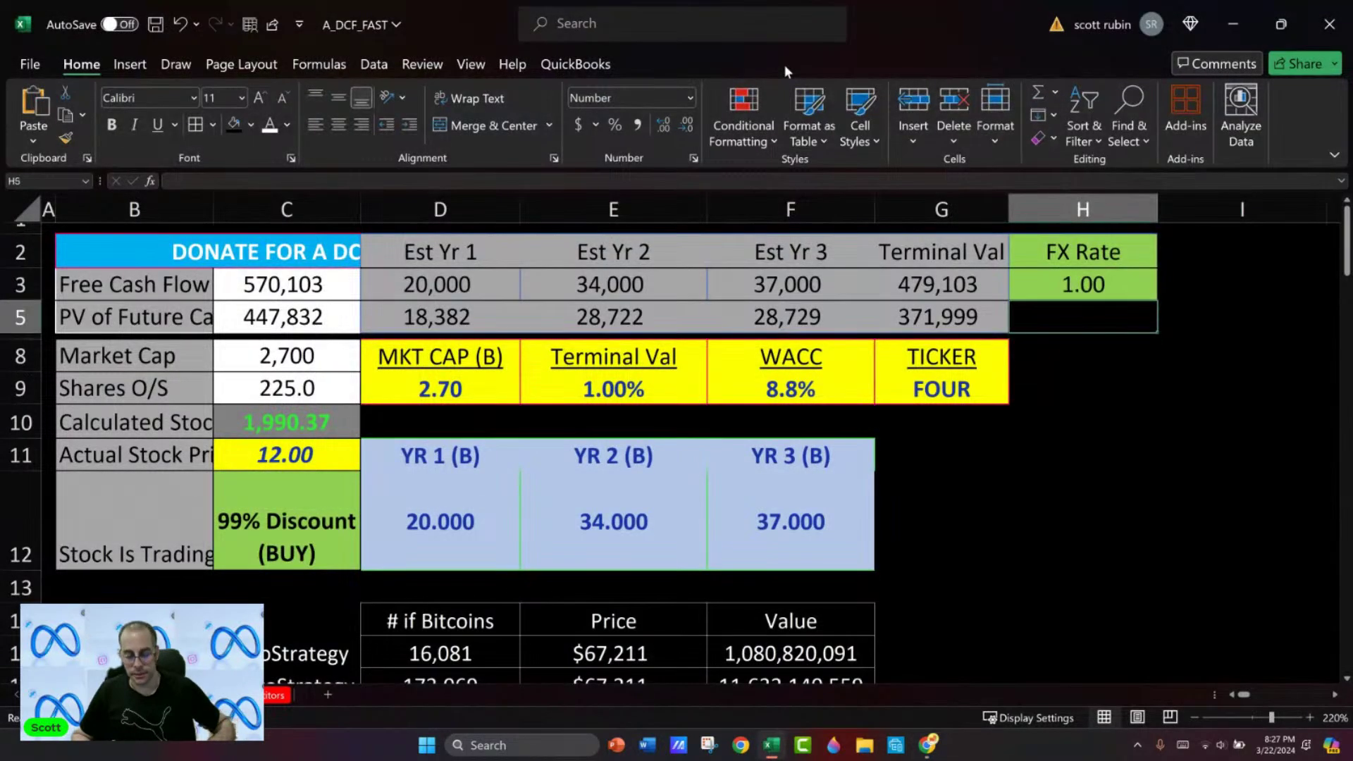
type(".0066")
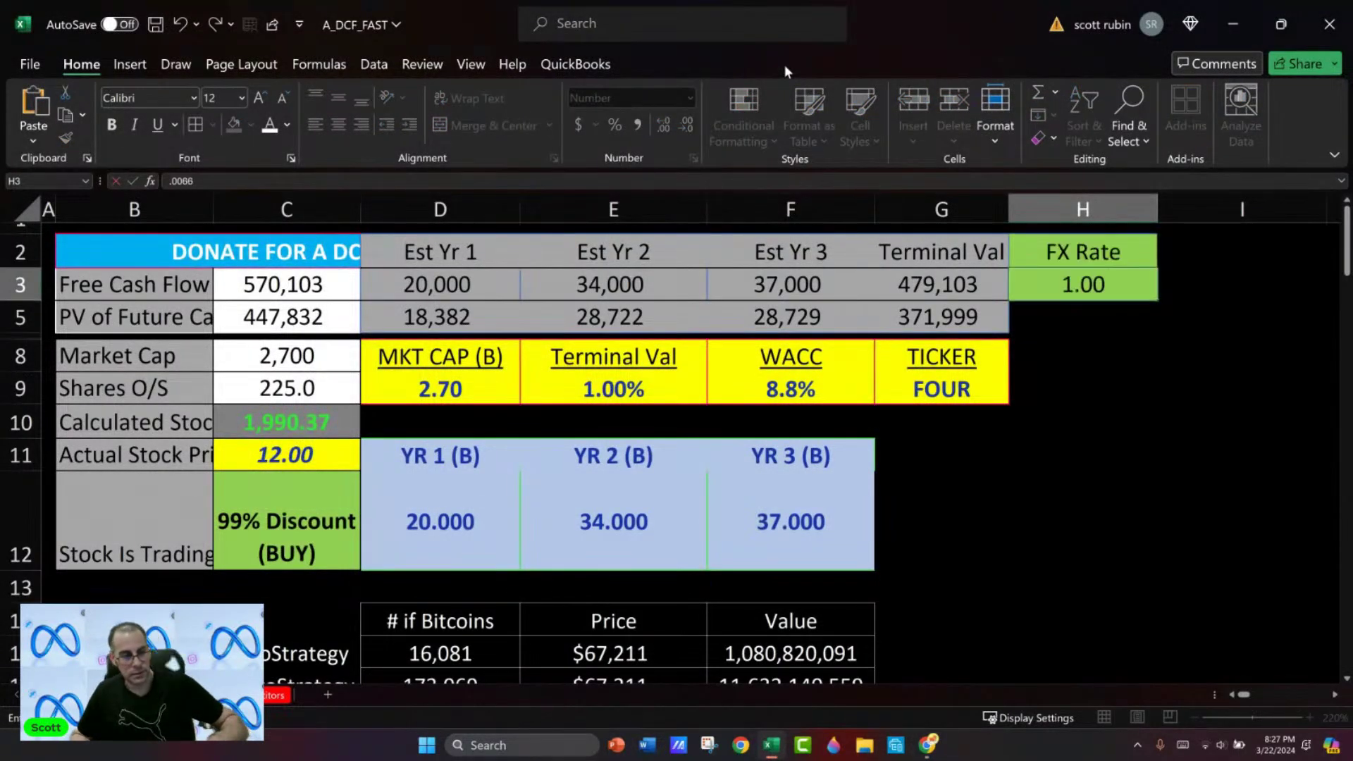
key("Return")
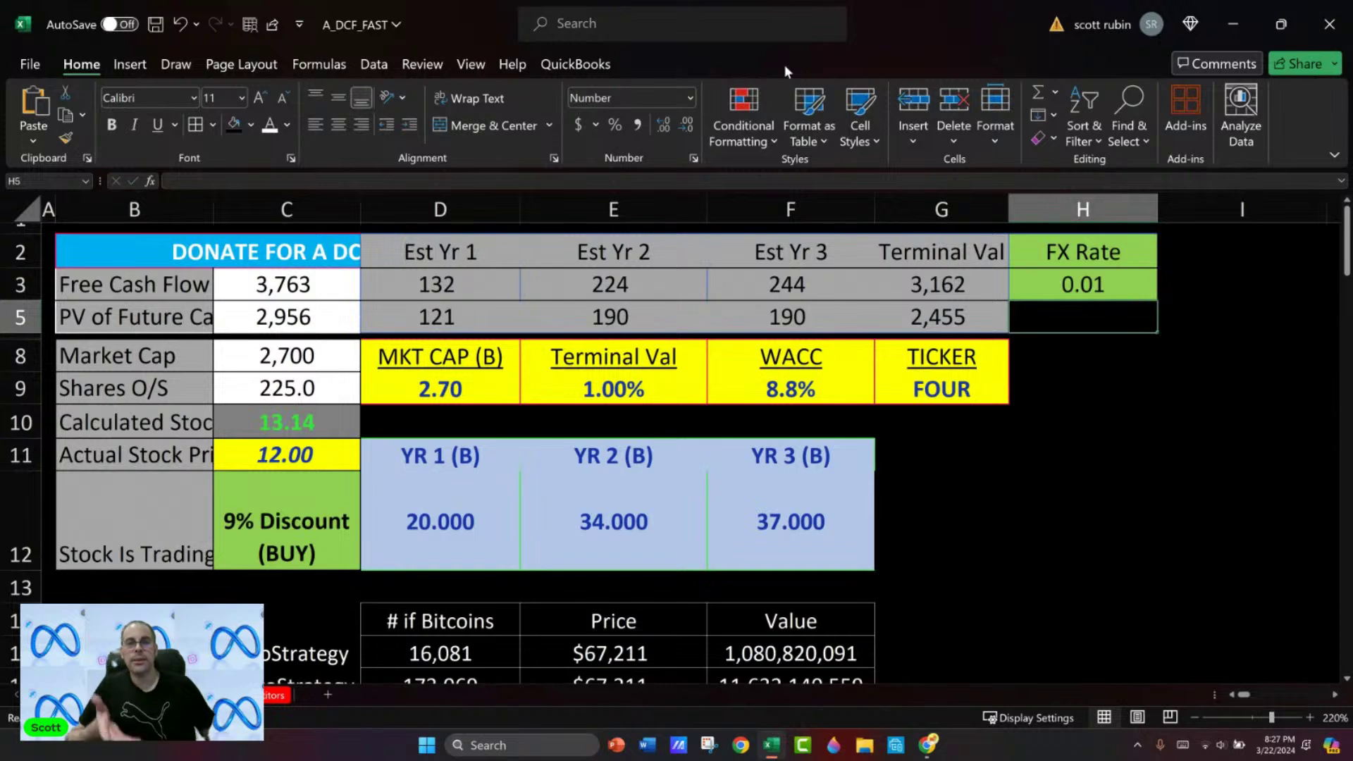
key("Up")
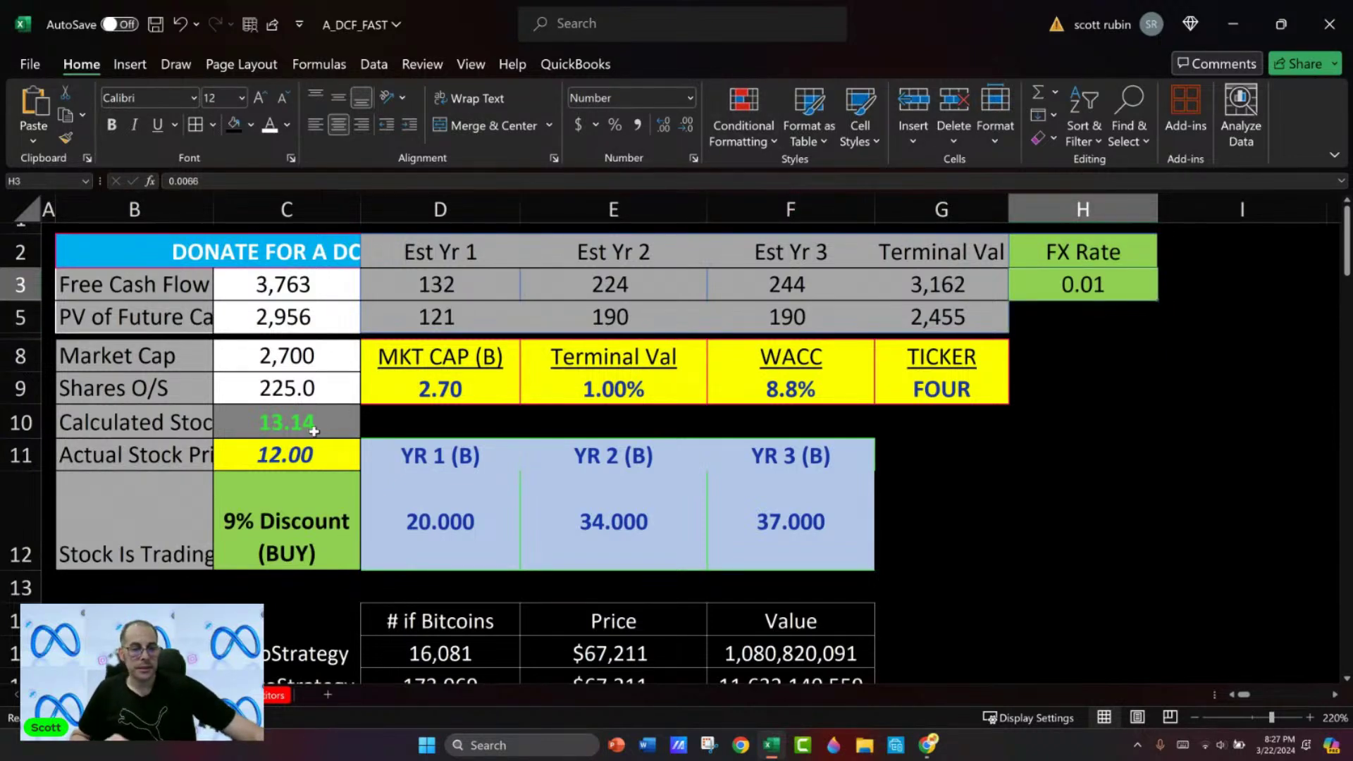
Try a Terminal Val rate of 2.56% in the DCF model.
left_click(551, 385)
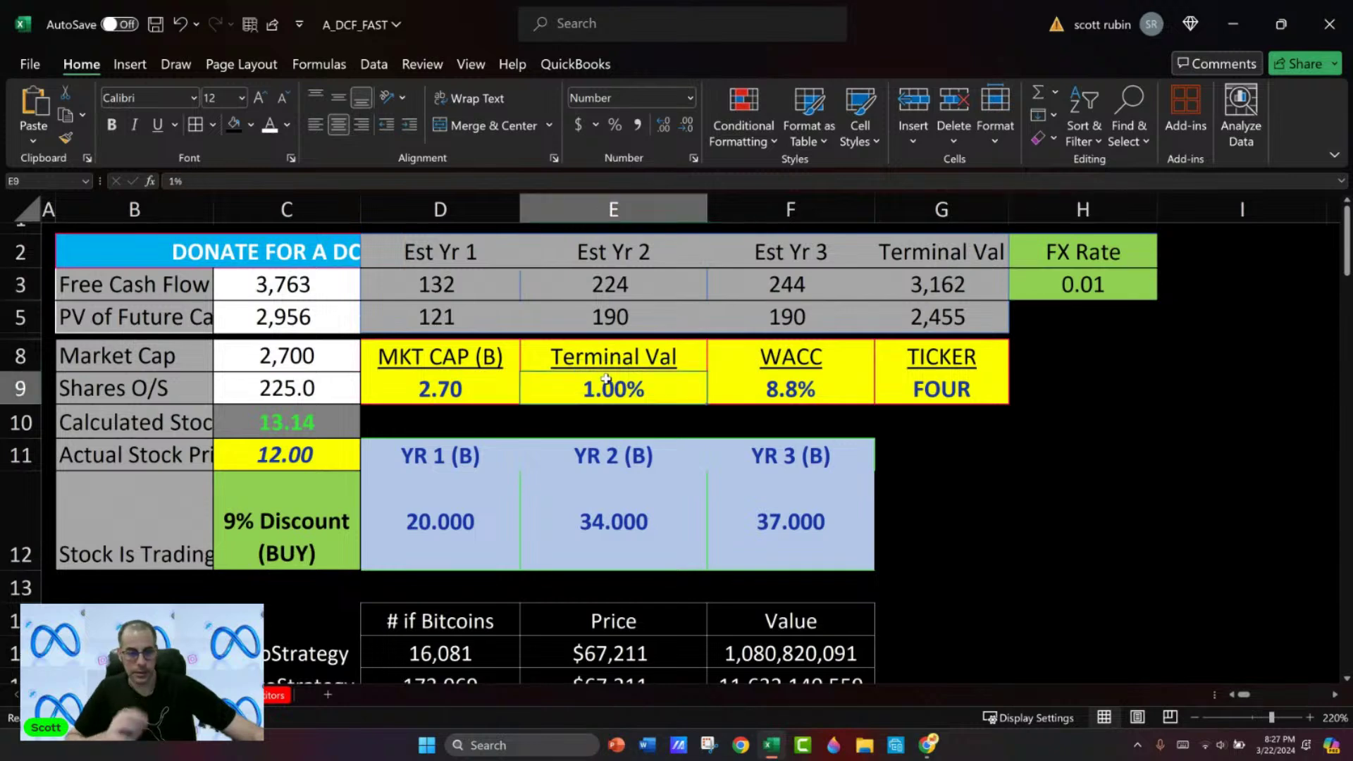
type("2.56")
key("Return")
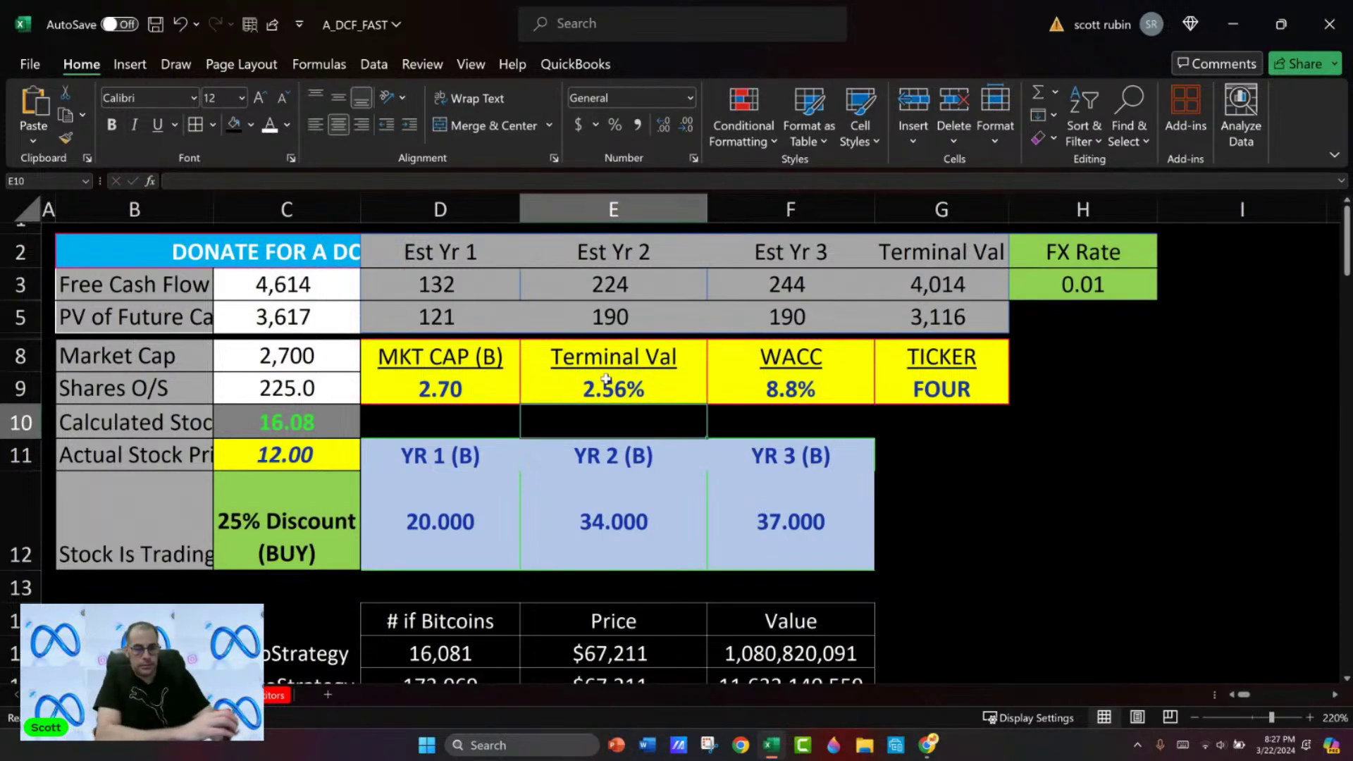
Set the Terminal Val rate in the DCF model to 2%.
left_click(606, 379)
type("2")
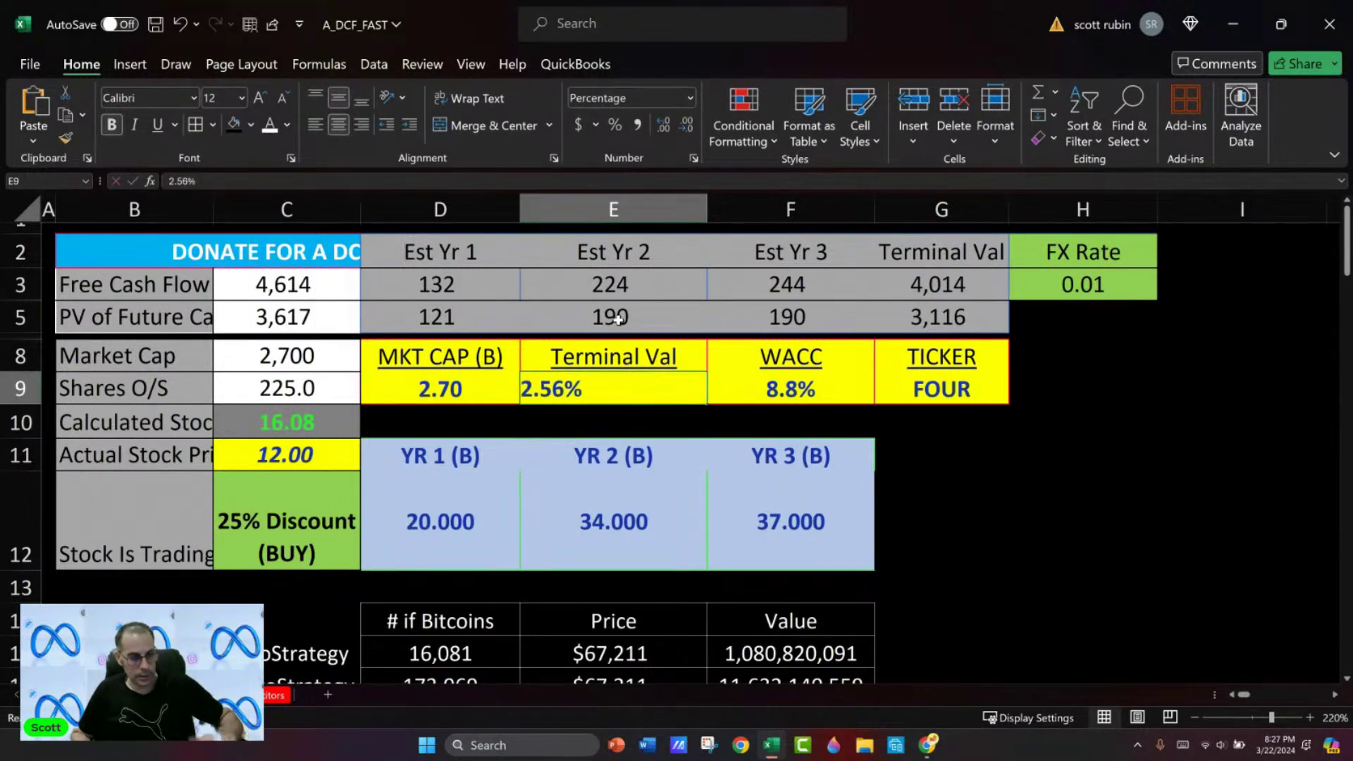
key("Return")
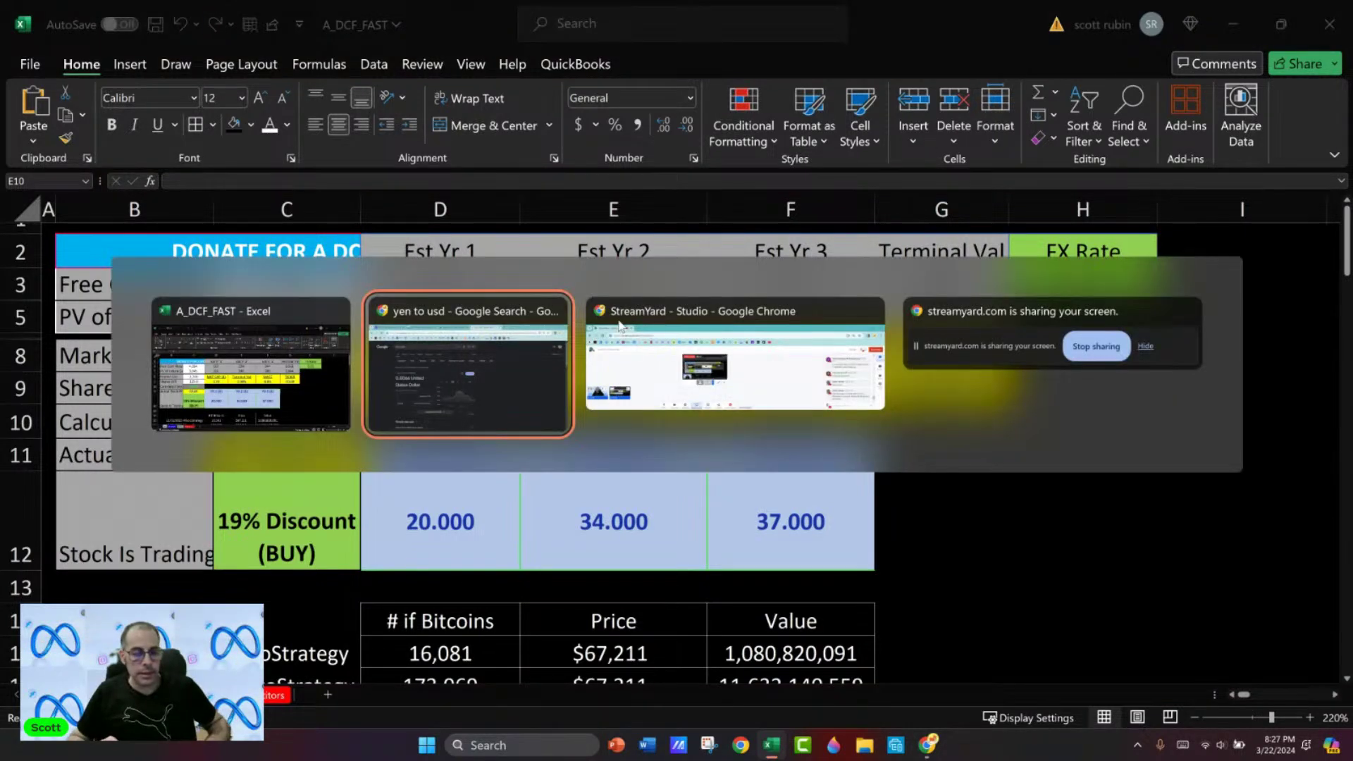
Switch to Sega Sammy's Yahoo Finance quote in Chrome and check its forward dividend yield.
key("alt+Tab")
key("ctrl+1")
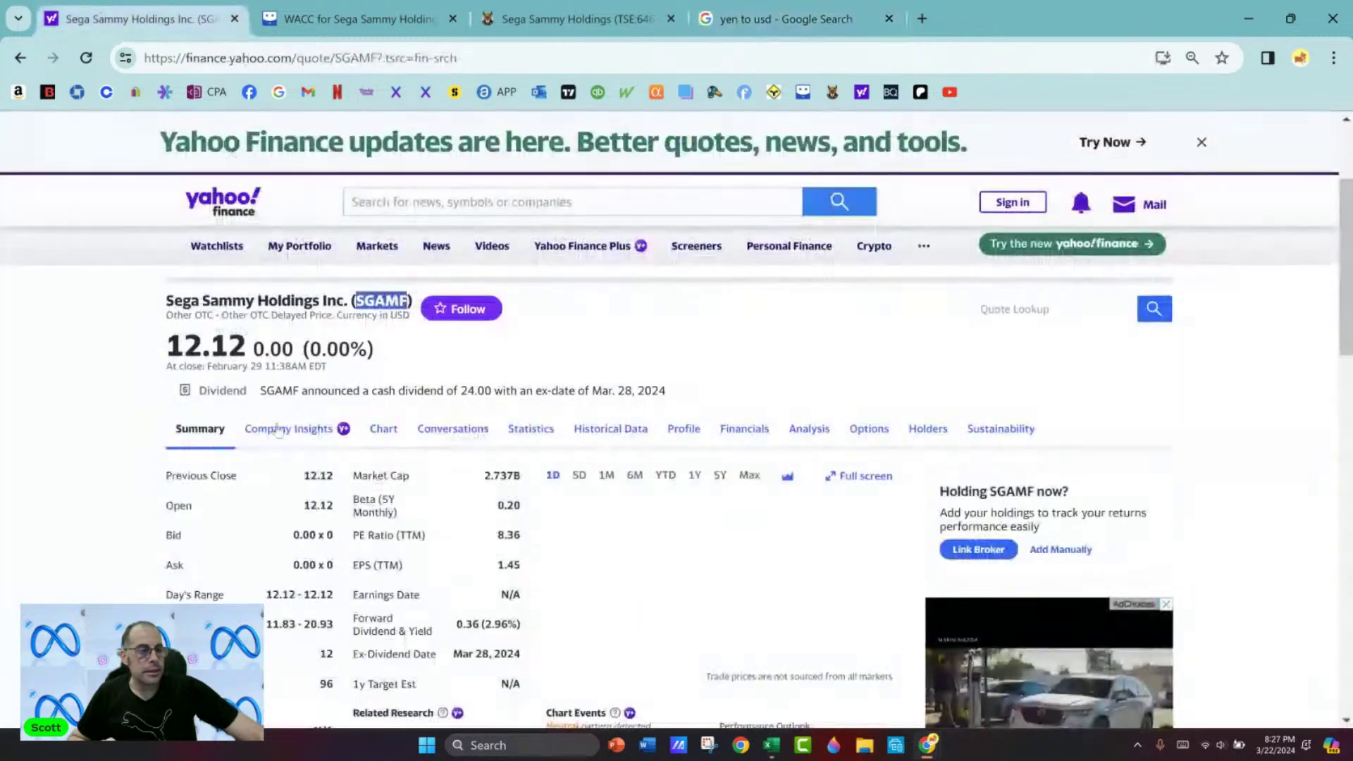
double_click(500, 623)
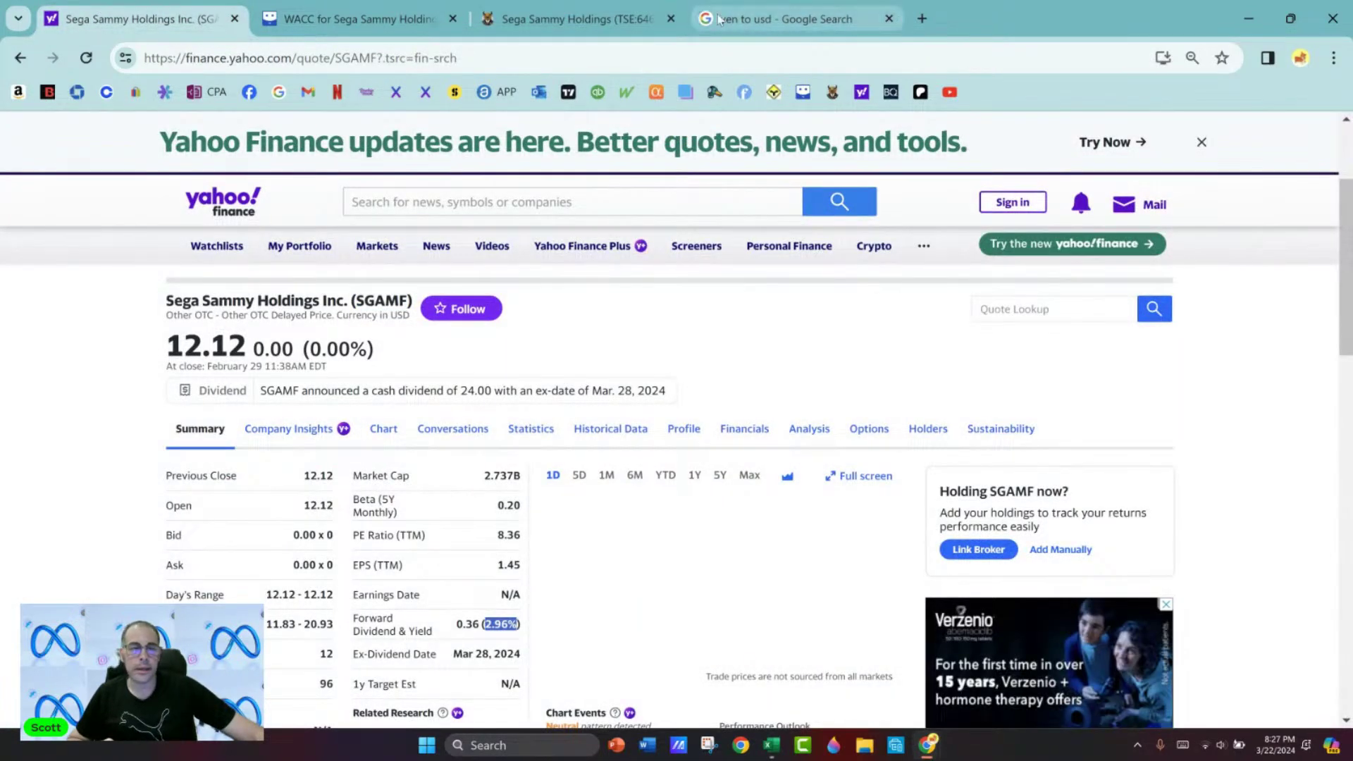
Go to Past Performance in Sega Sammy's Simply Wall St report and show only revenue in the Earnings and Revenue History chart.
left_click(536, 19)
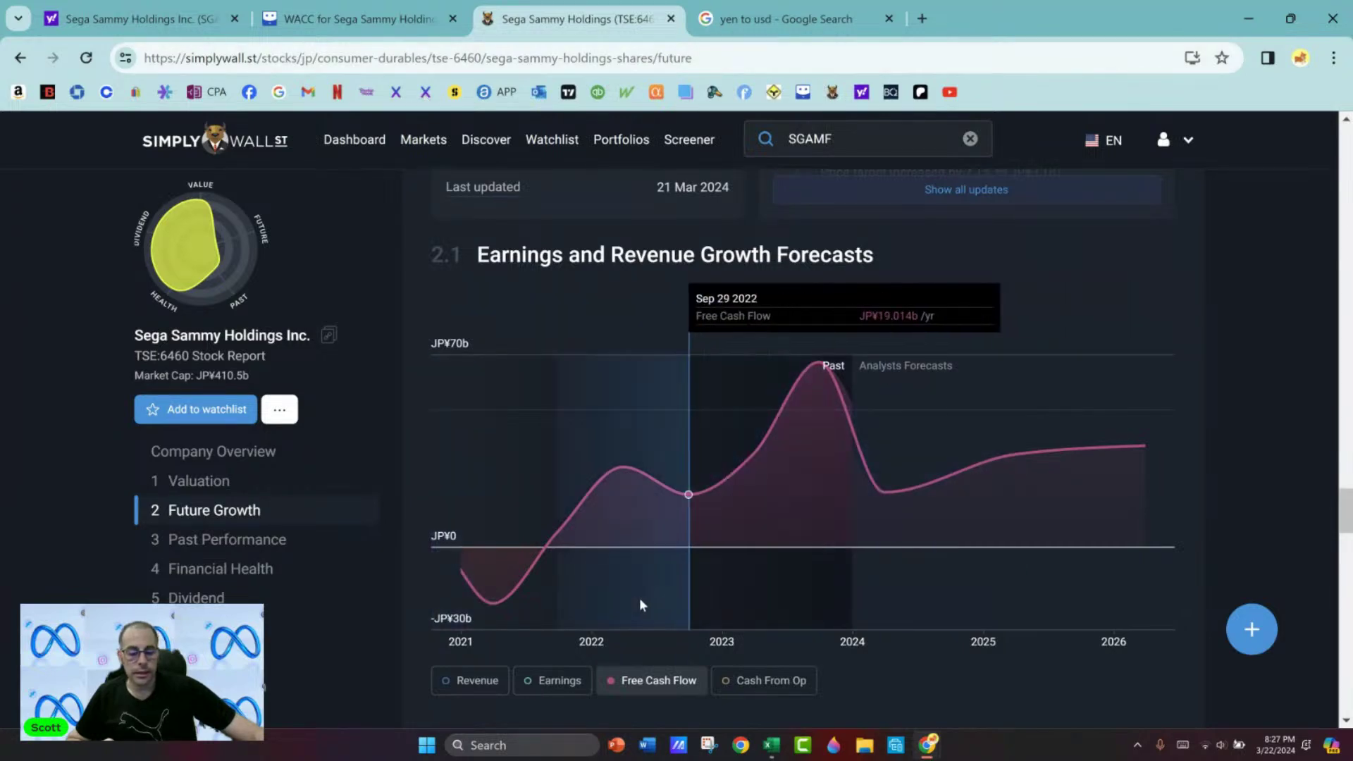
scroll(640, 367, "down", 14)
scroll(644, 367, "down", 15)
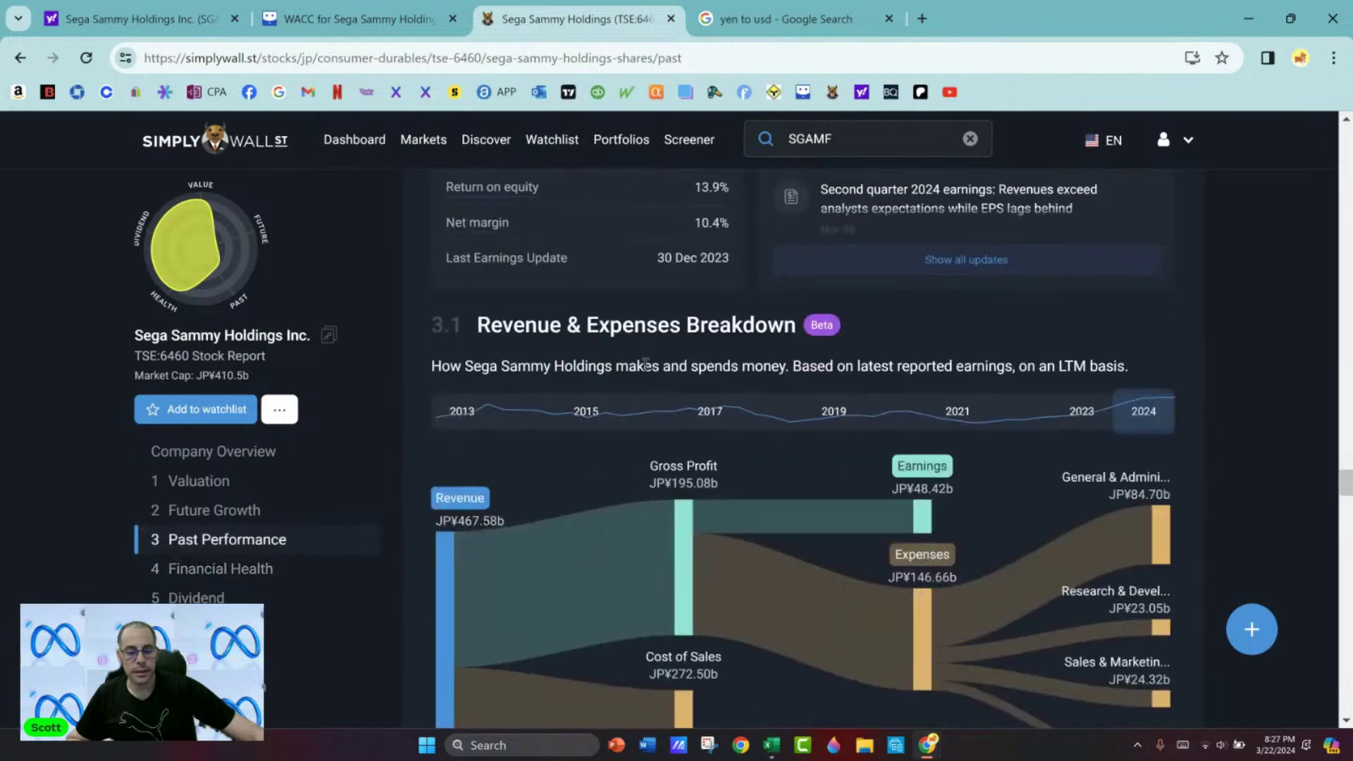
scroll(644, 366, "up", 12)
scroll(644, 362, "down", 8)
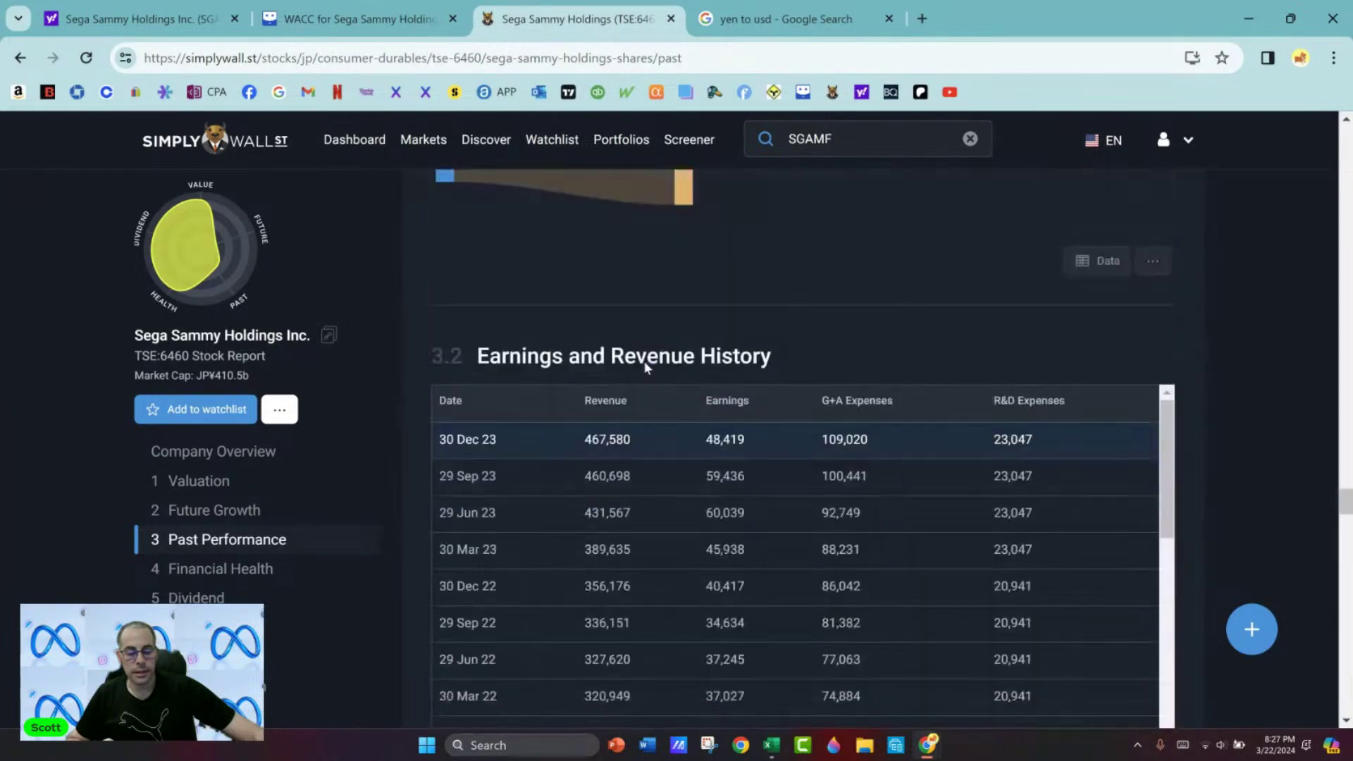
left_click(557, 650)
left_click(632, 661)
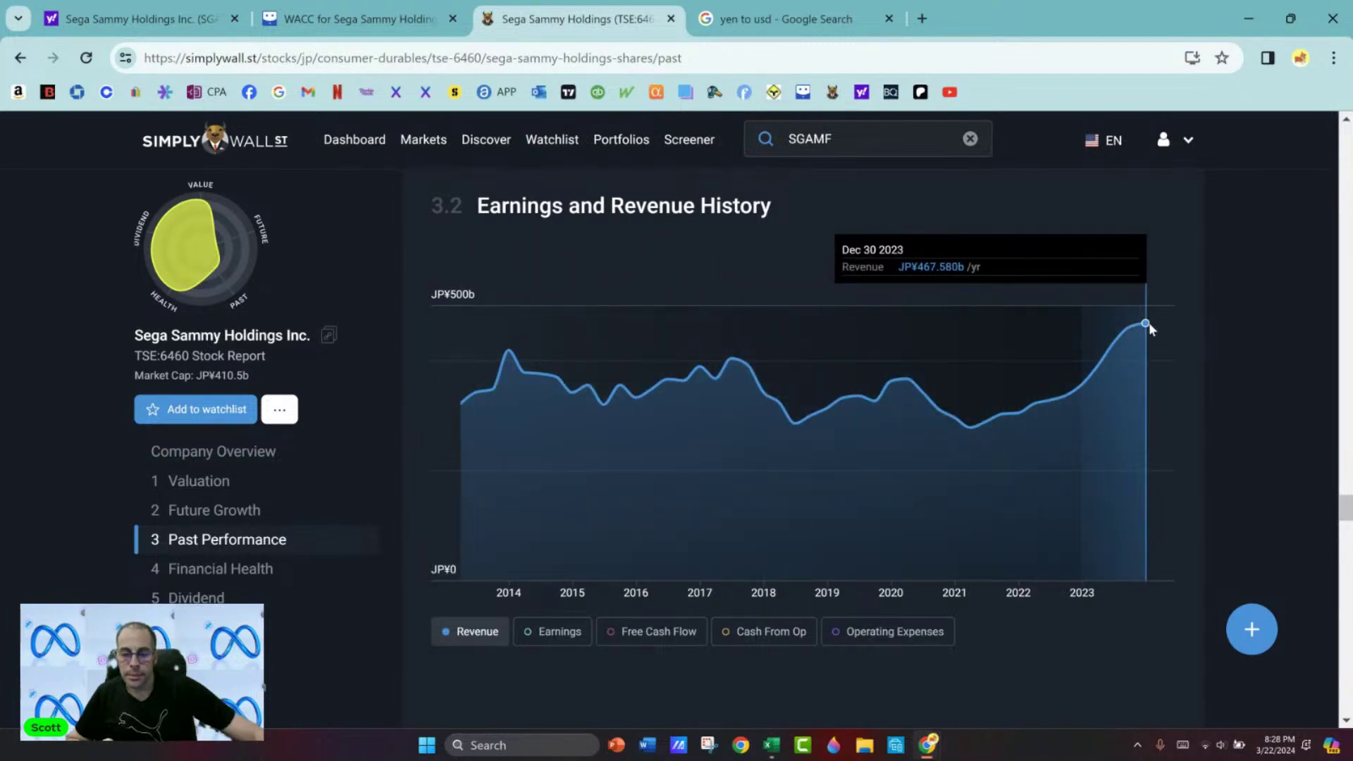
Search Google for "sega sammy", extend the query with "investor" and open the company's IR Library Presentation page.
left_click(786, 19)
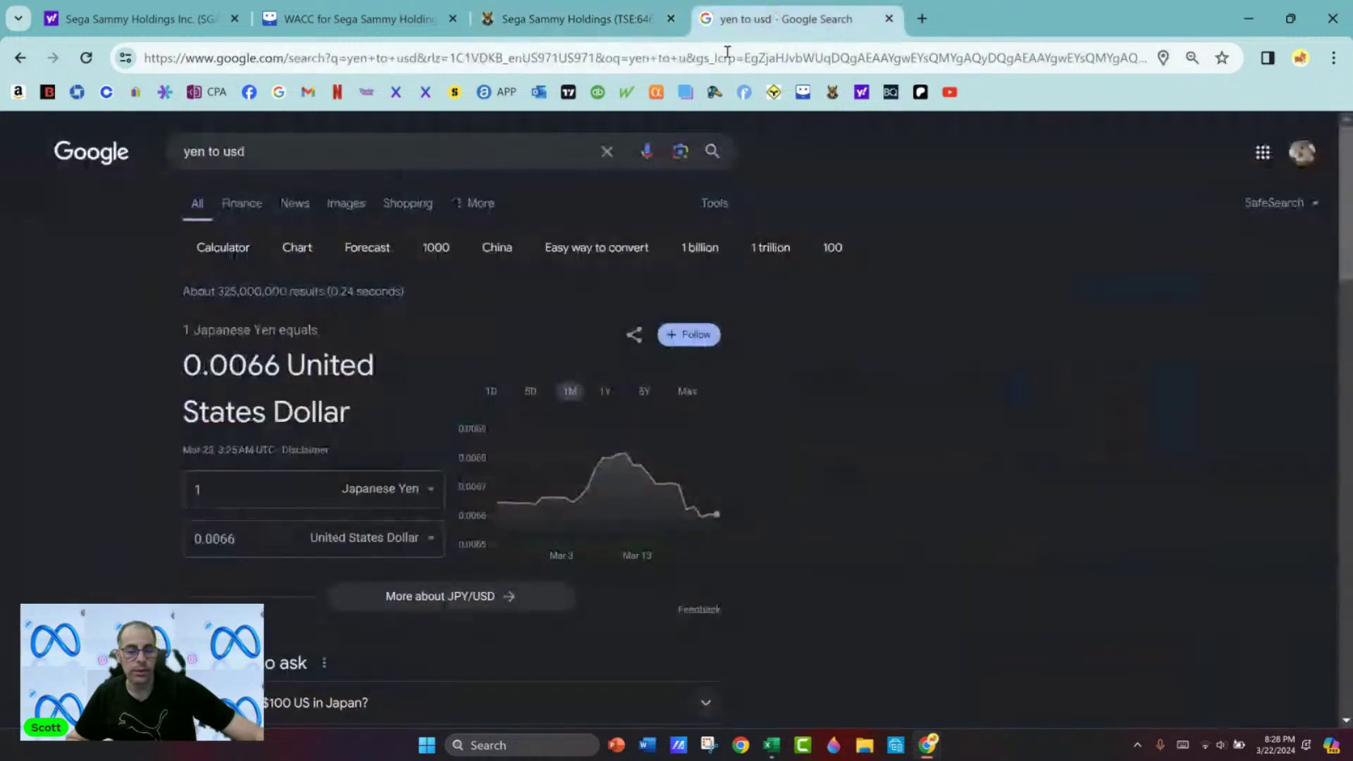
left_click(673, 62)
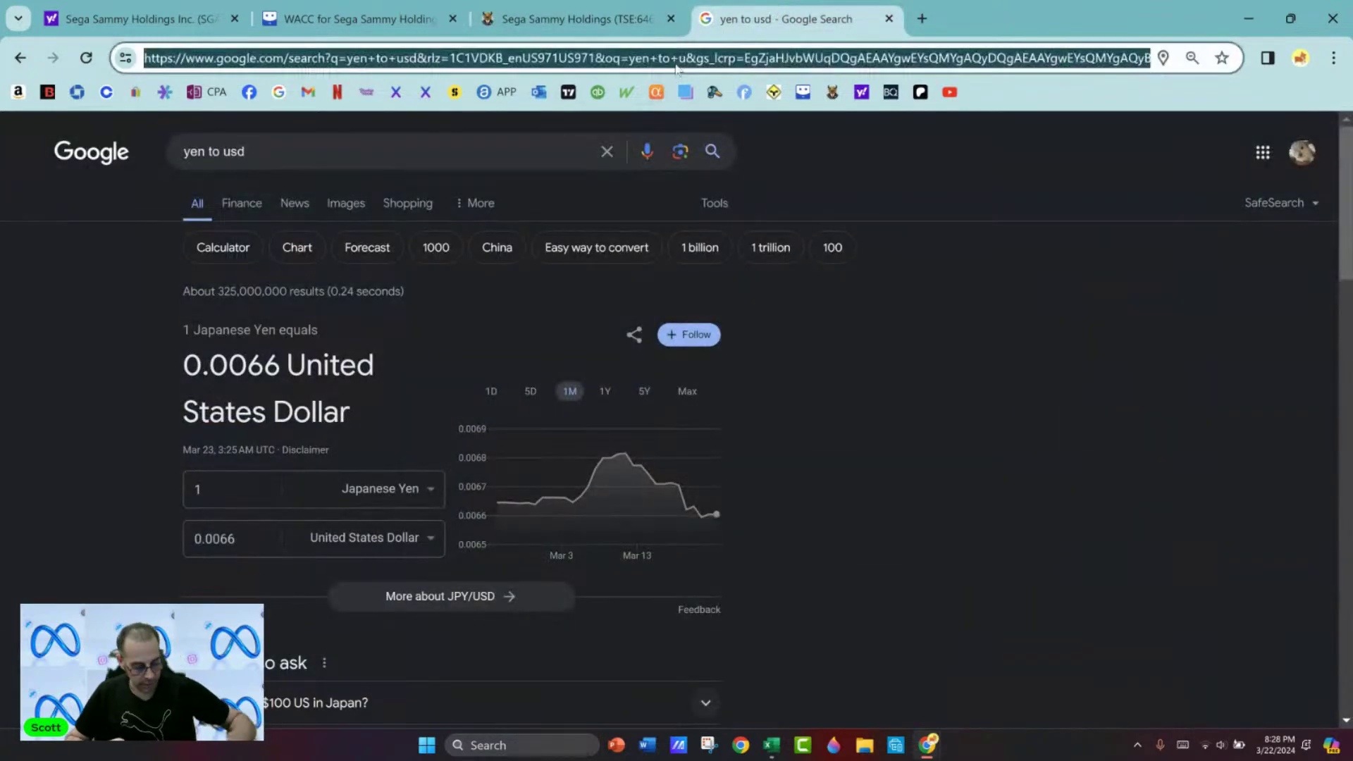
type("sega samm")
key("Return")
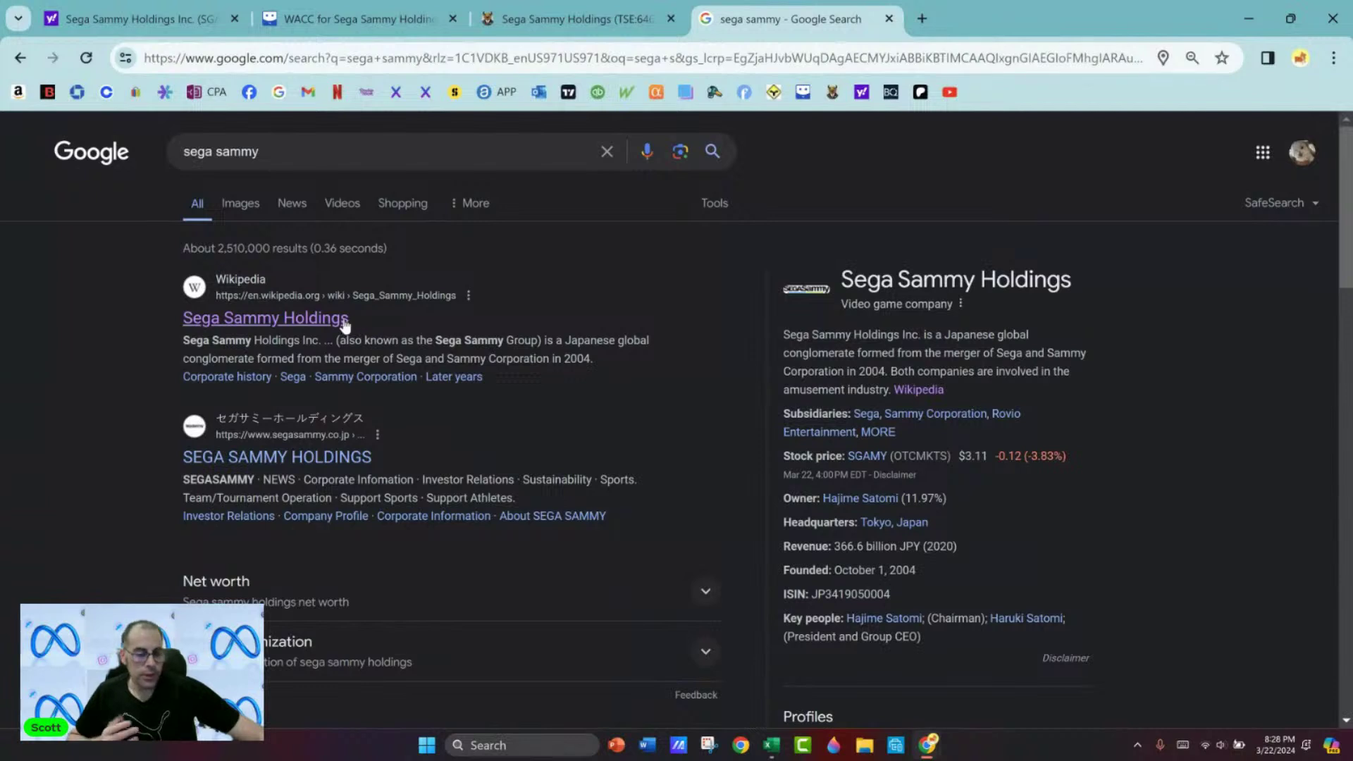
left_click(375, 161)
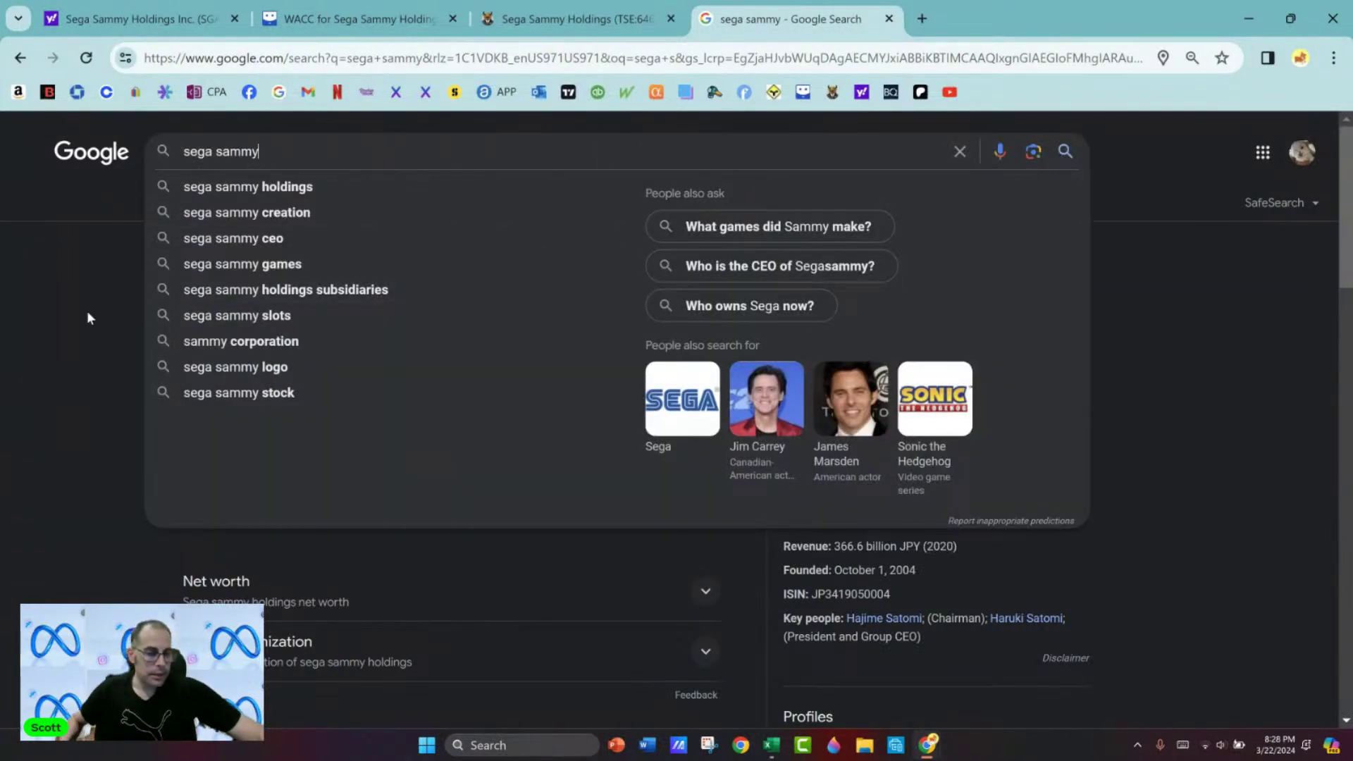
type("investor")
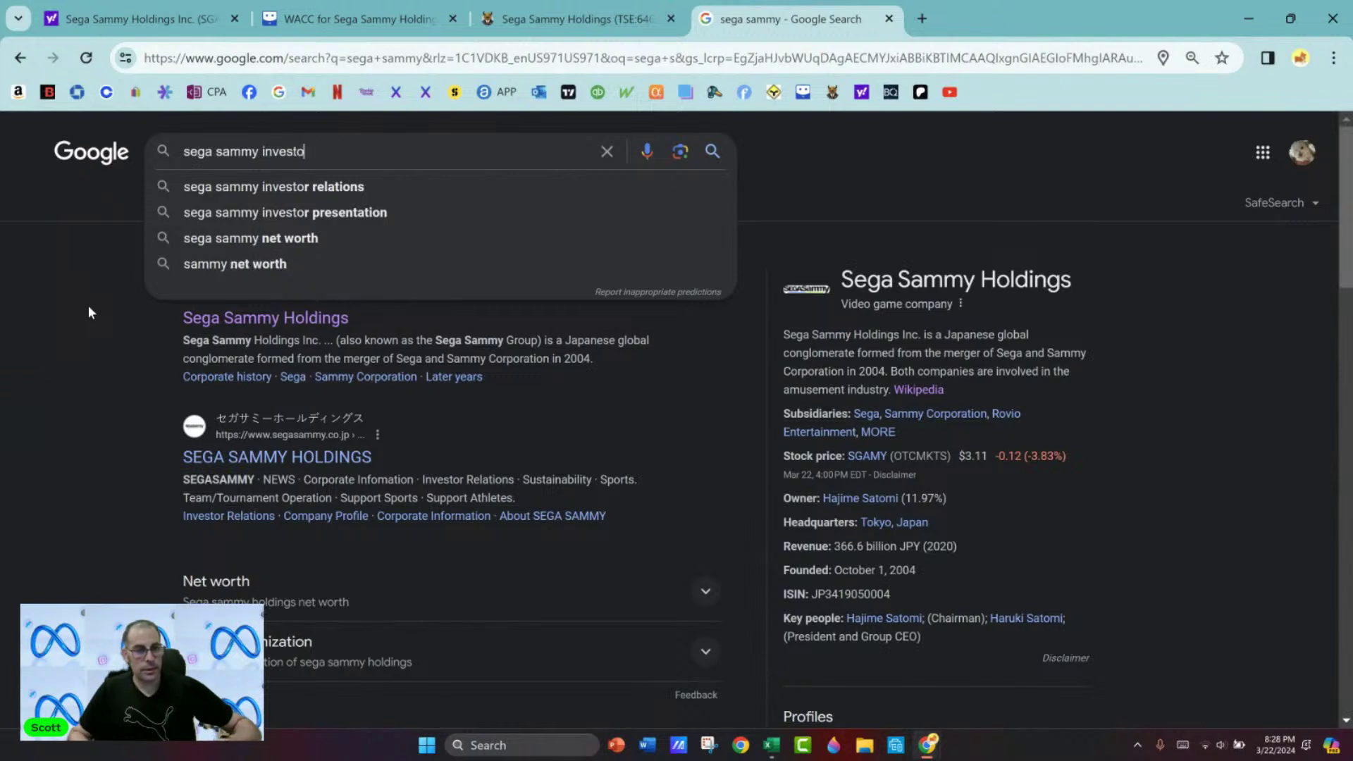
key("Down")
key("Return")
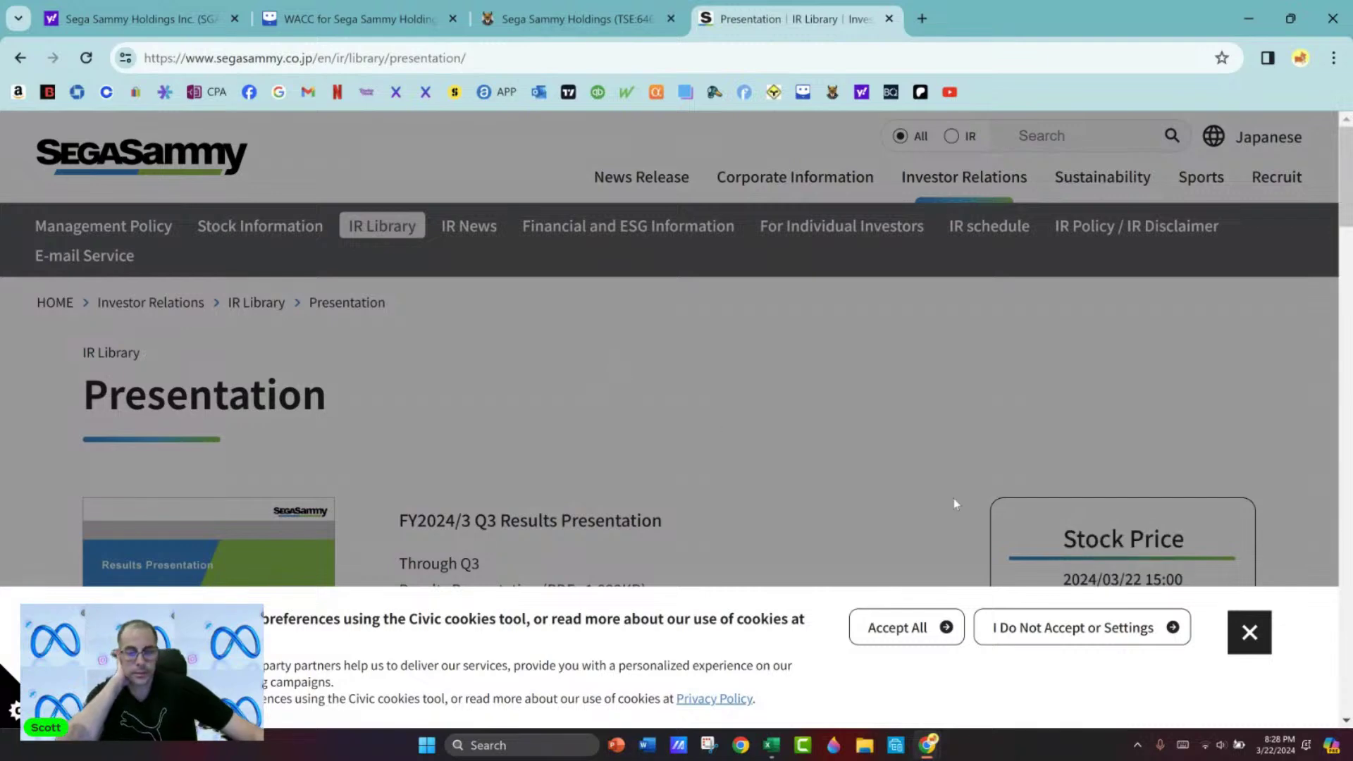
Open the FY2024/3 Q3 Results Presentation PDF and examine its Financial Highlights page.
left_click(1249, 634)
scroll(704, 331, "down", 3)
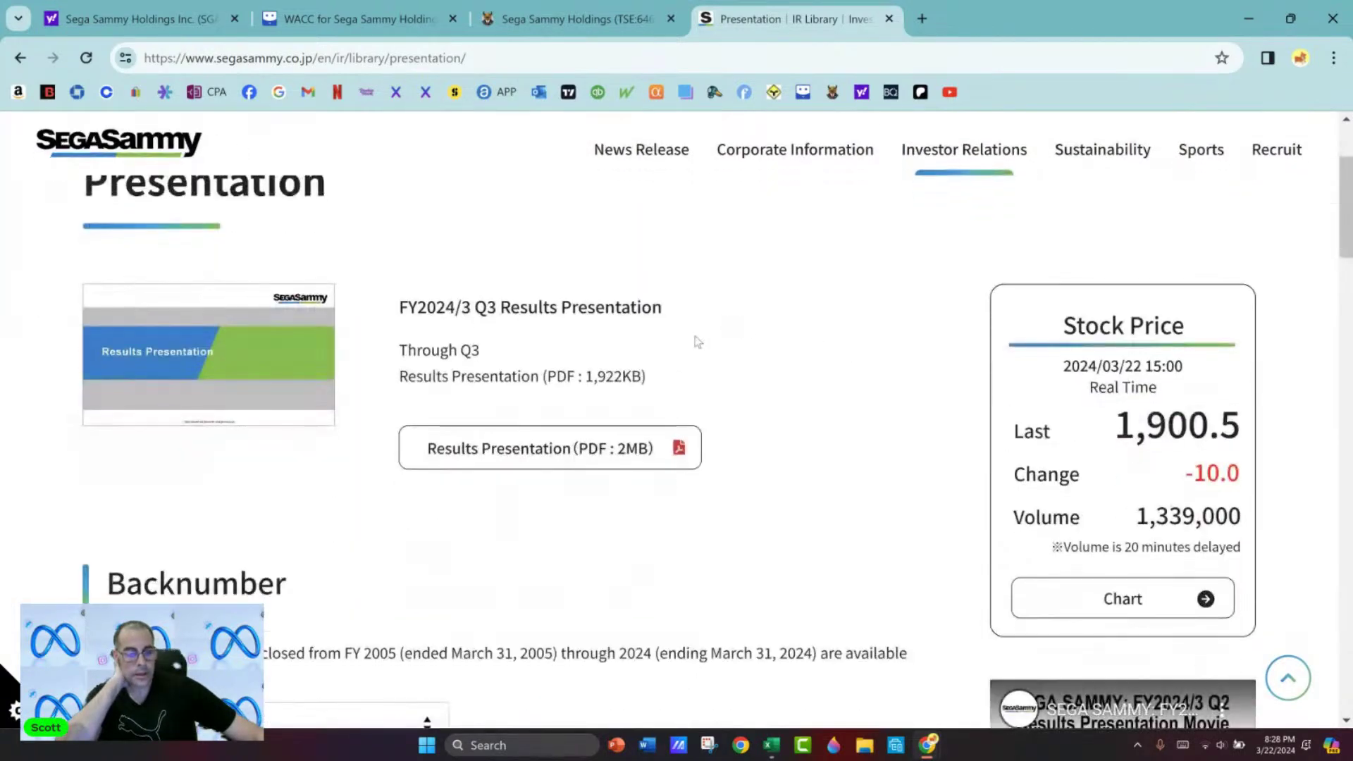
left_click(610, 460)
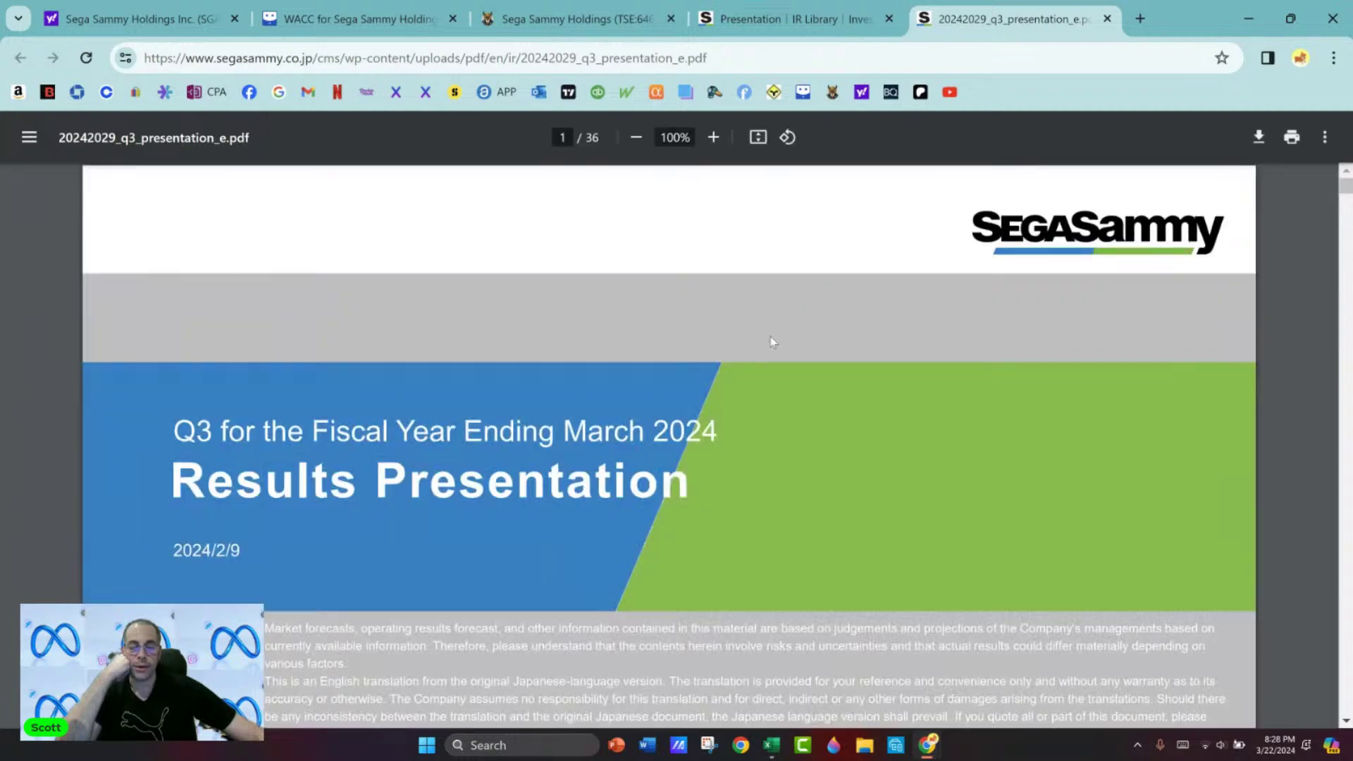
scroll(775, 323, "down", 9)
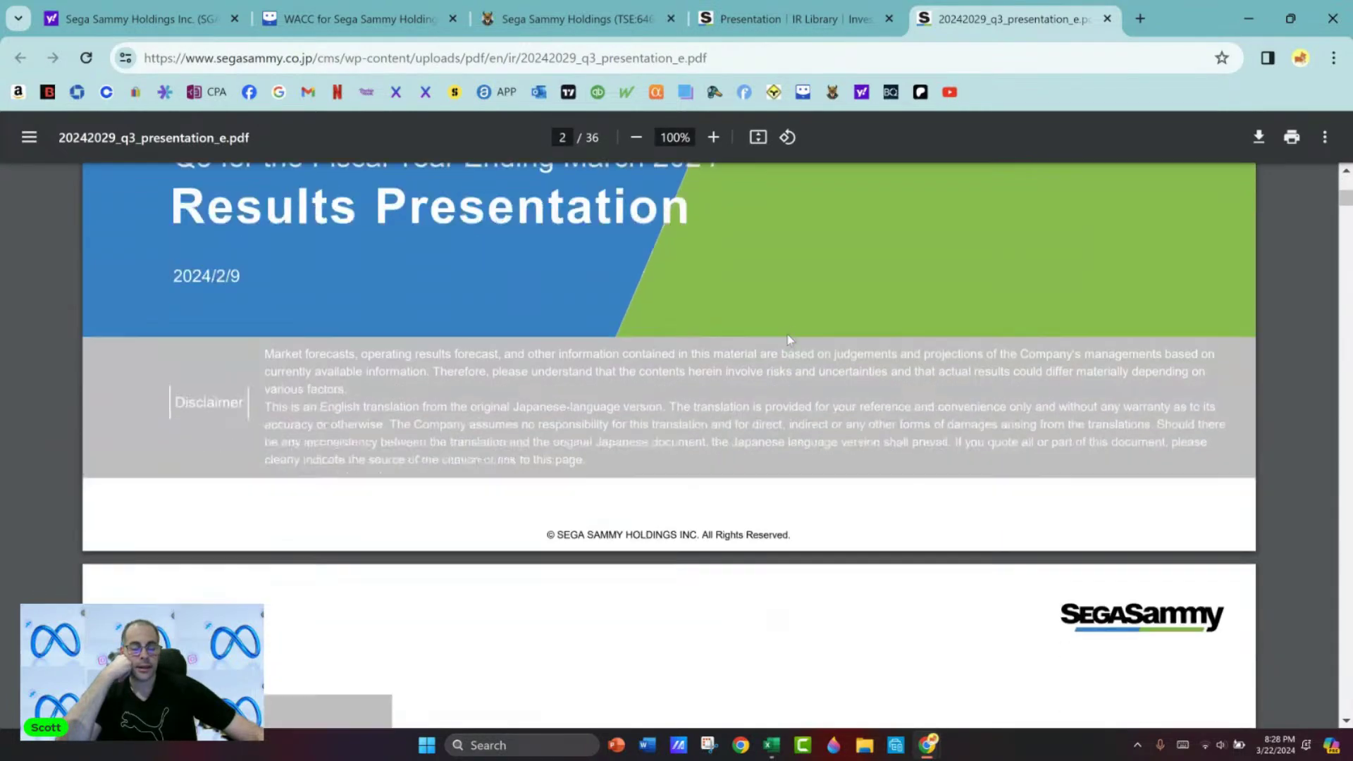
scroll(790, 341, "down", 6)
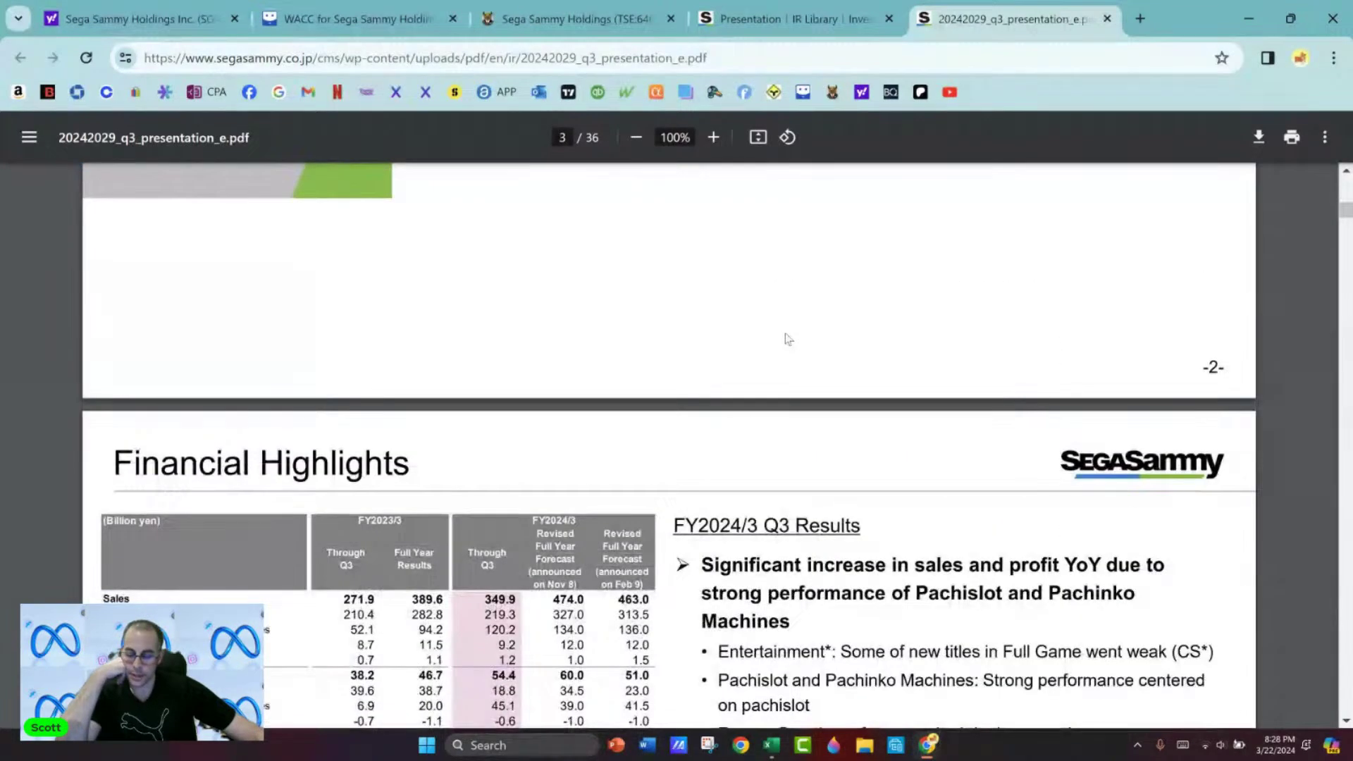
scroll(788, 339, "down", 3)
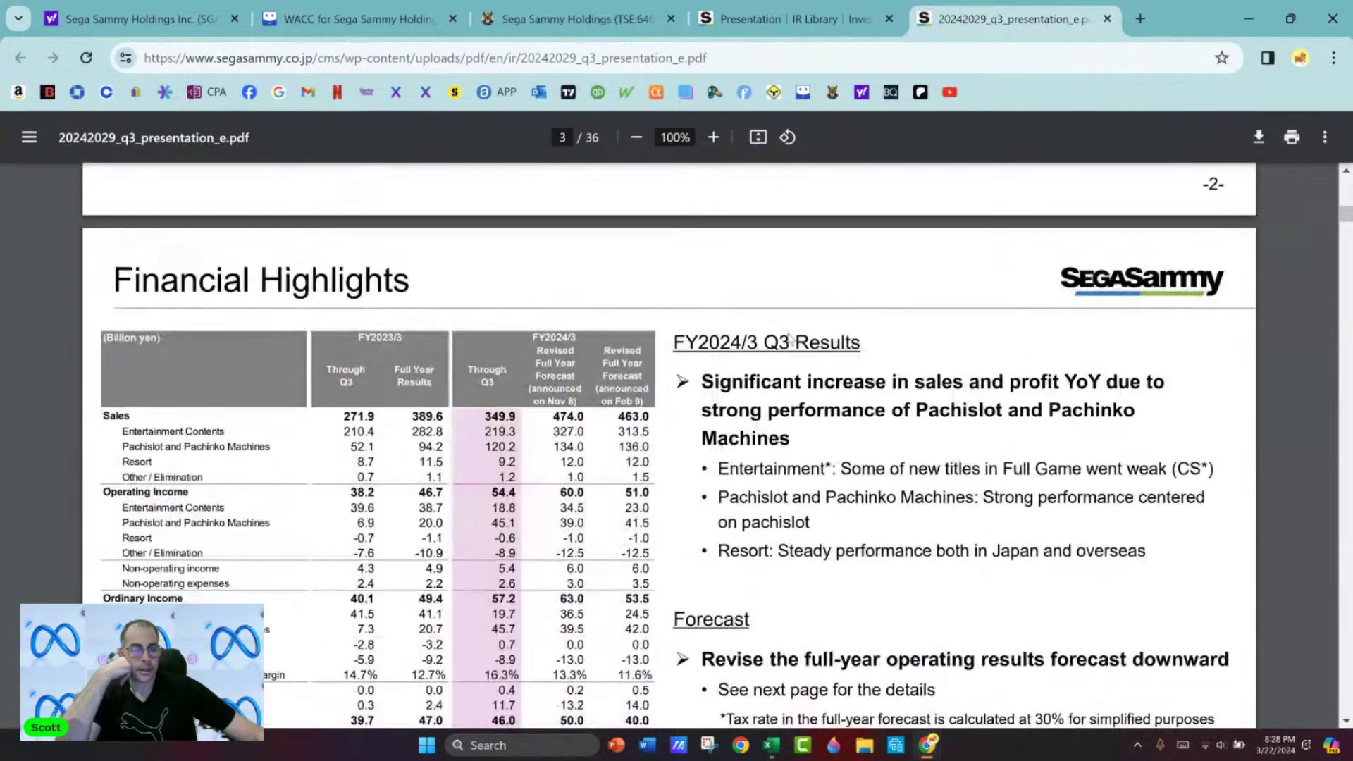
scroll(790, 339, "down", 1)
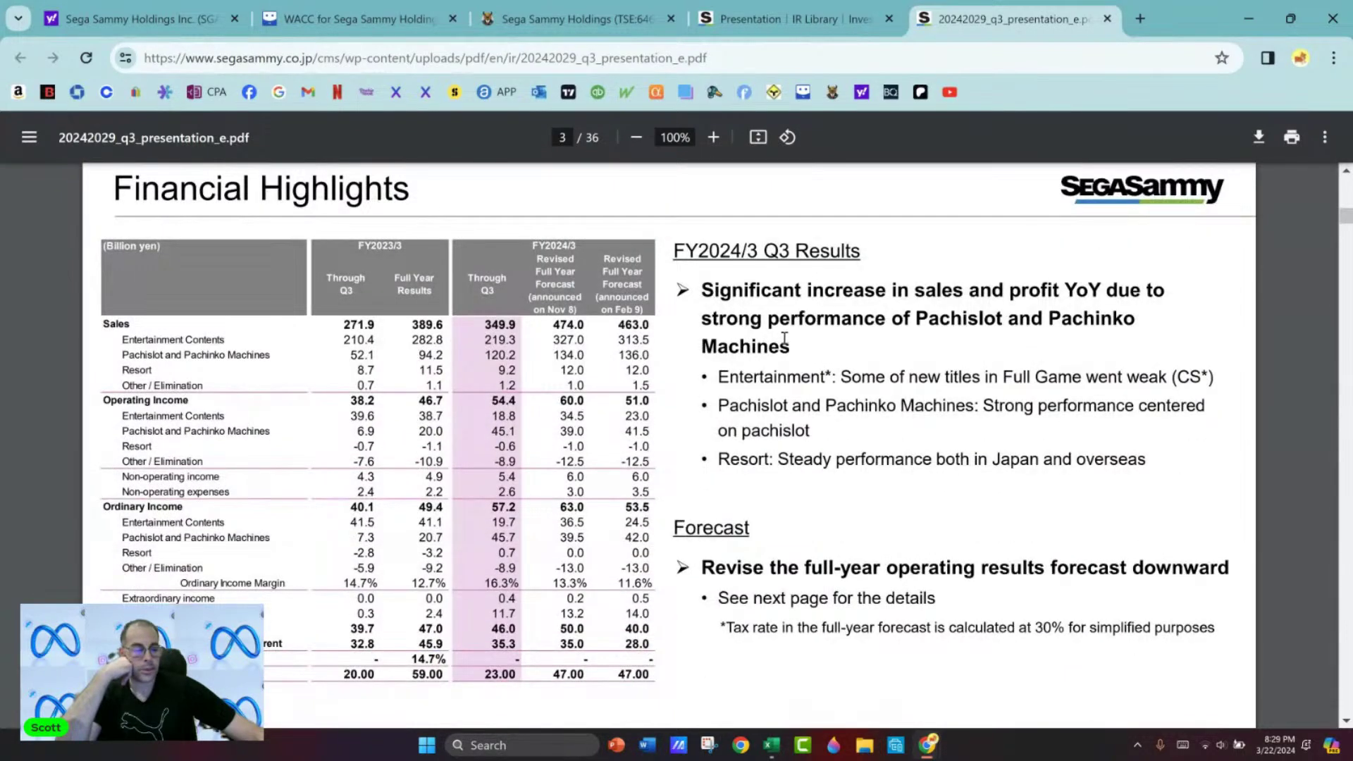